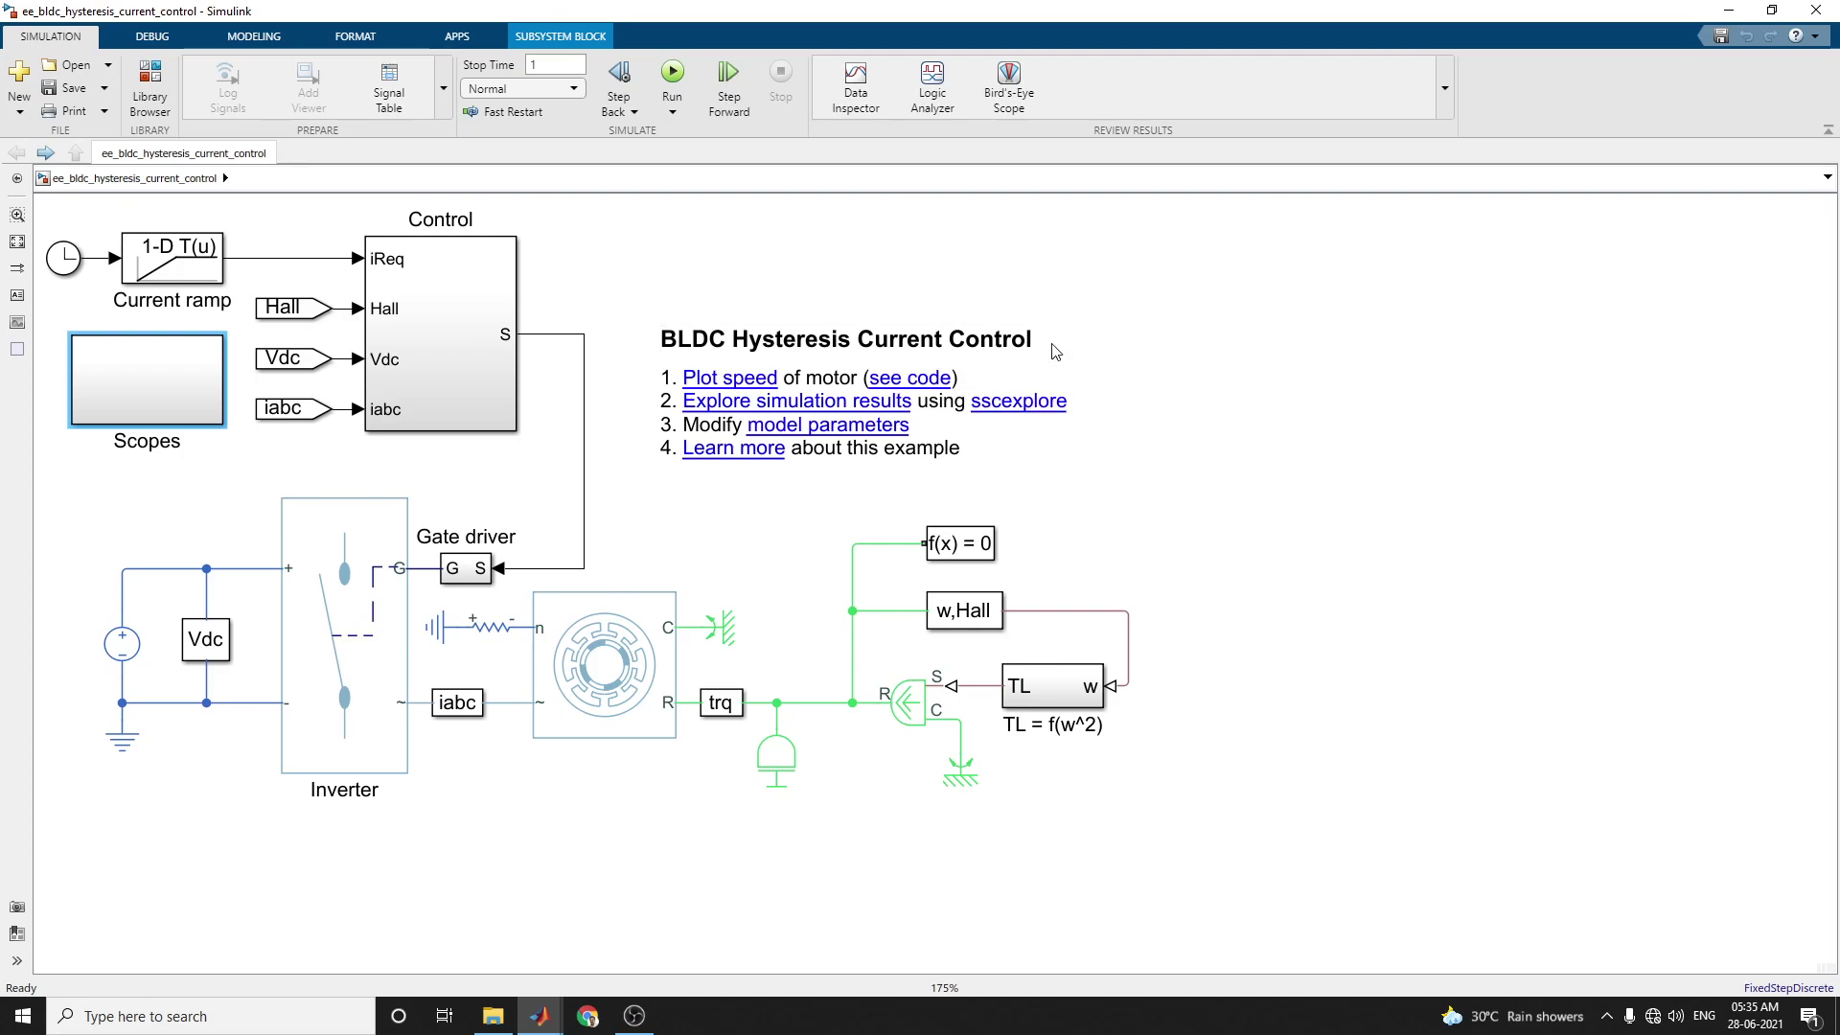
Survey the model by selecting the Control, BLDC motor, resistor and Inverter blocks.
click(481, 382)
click(602, 686)
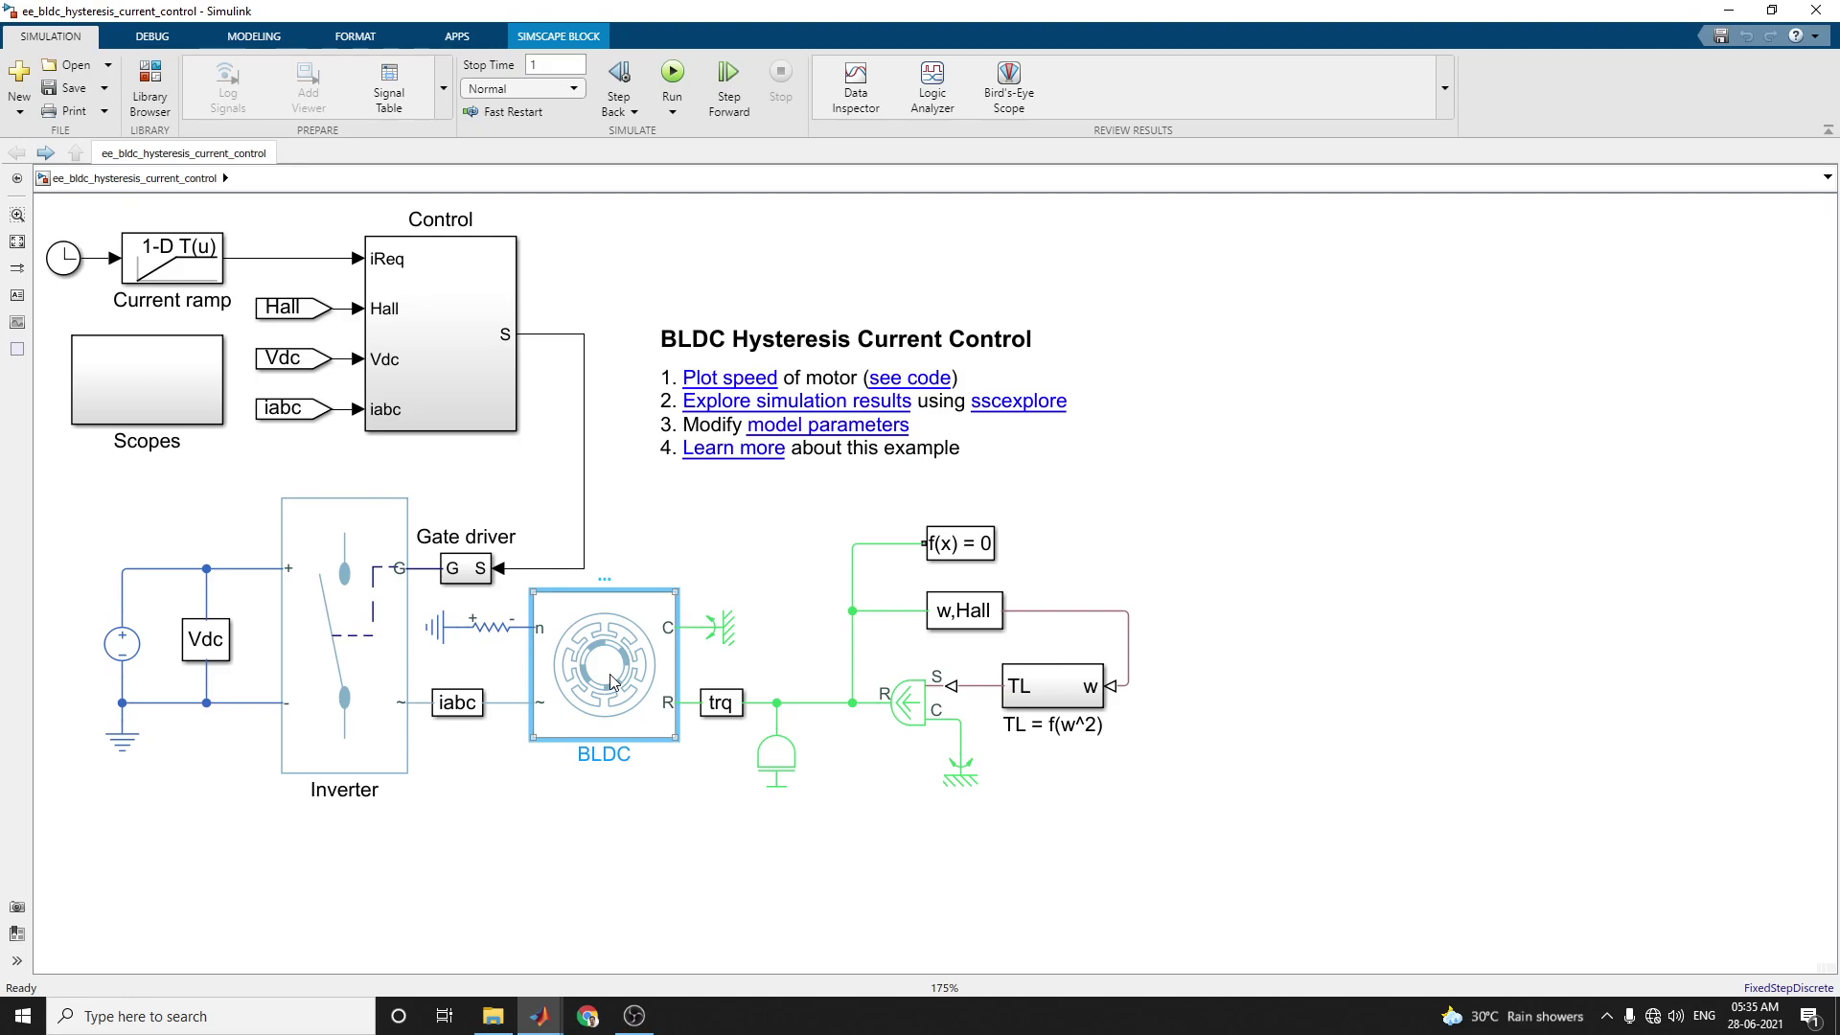
click(503, 638)
click(523, 648)
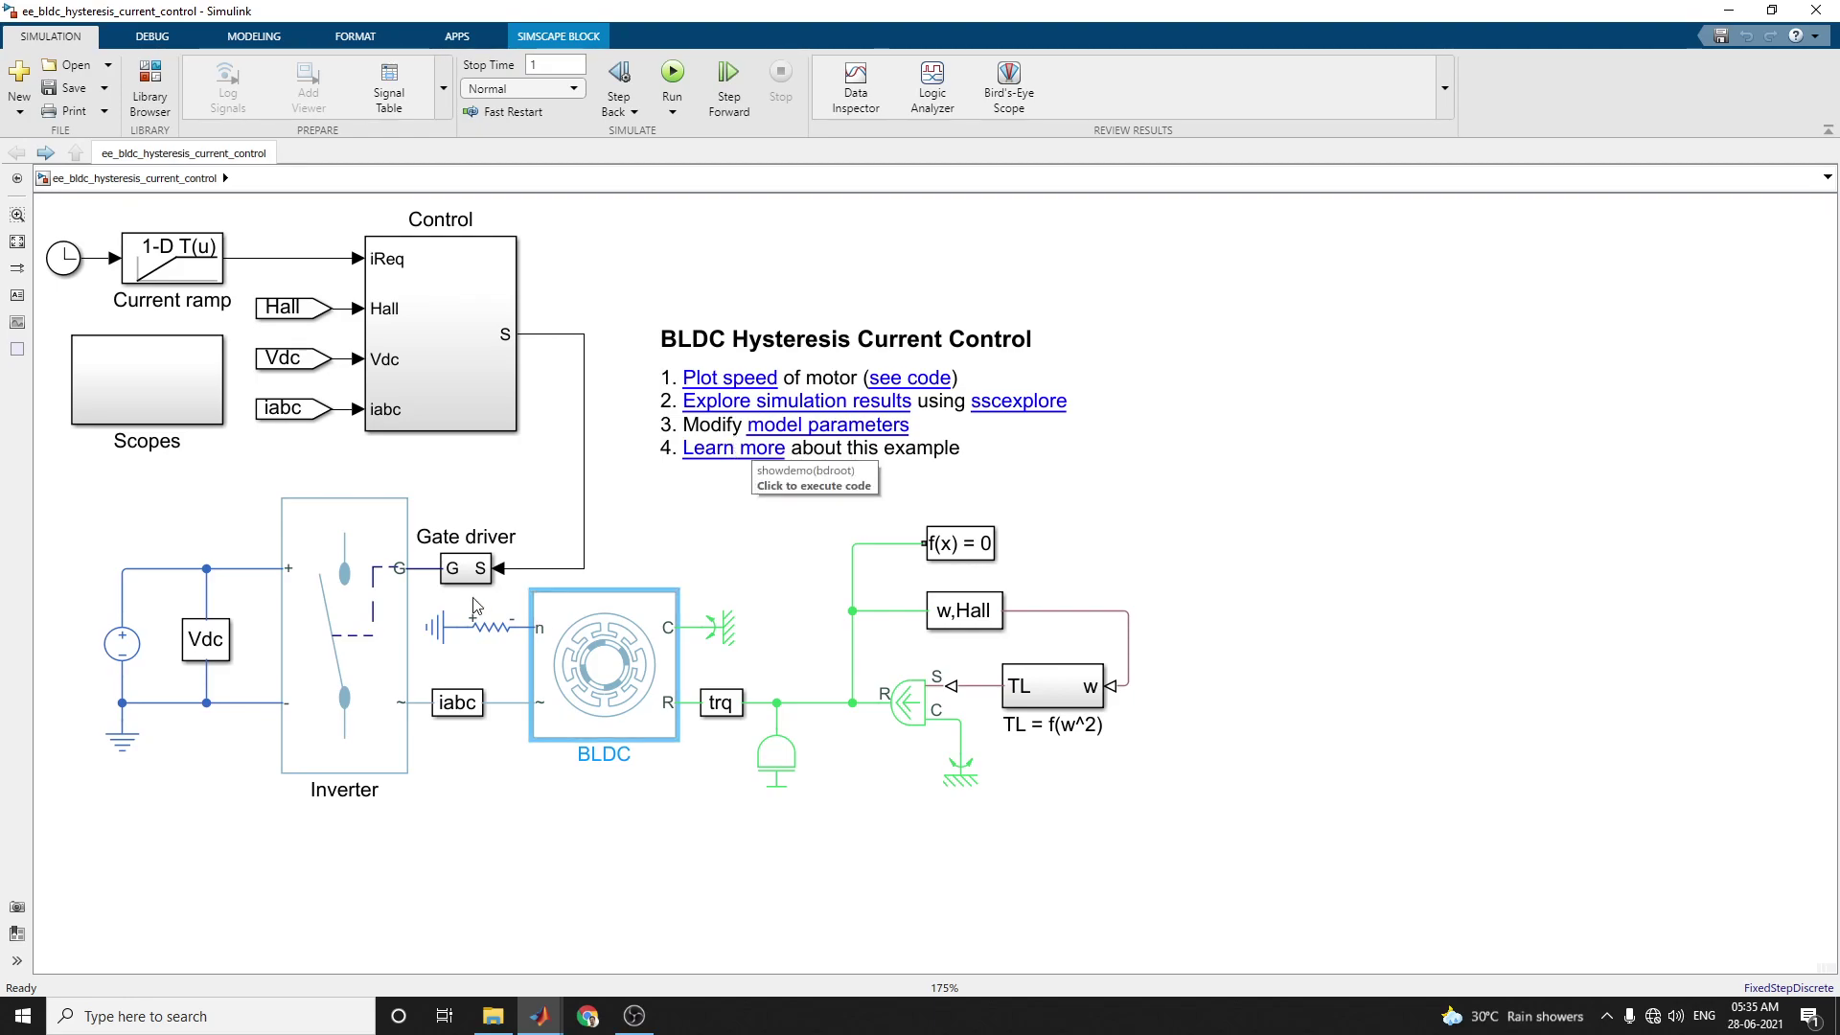
click(343, 672)
click(591, 675)
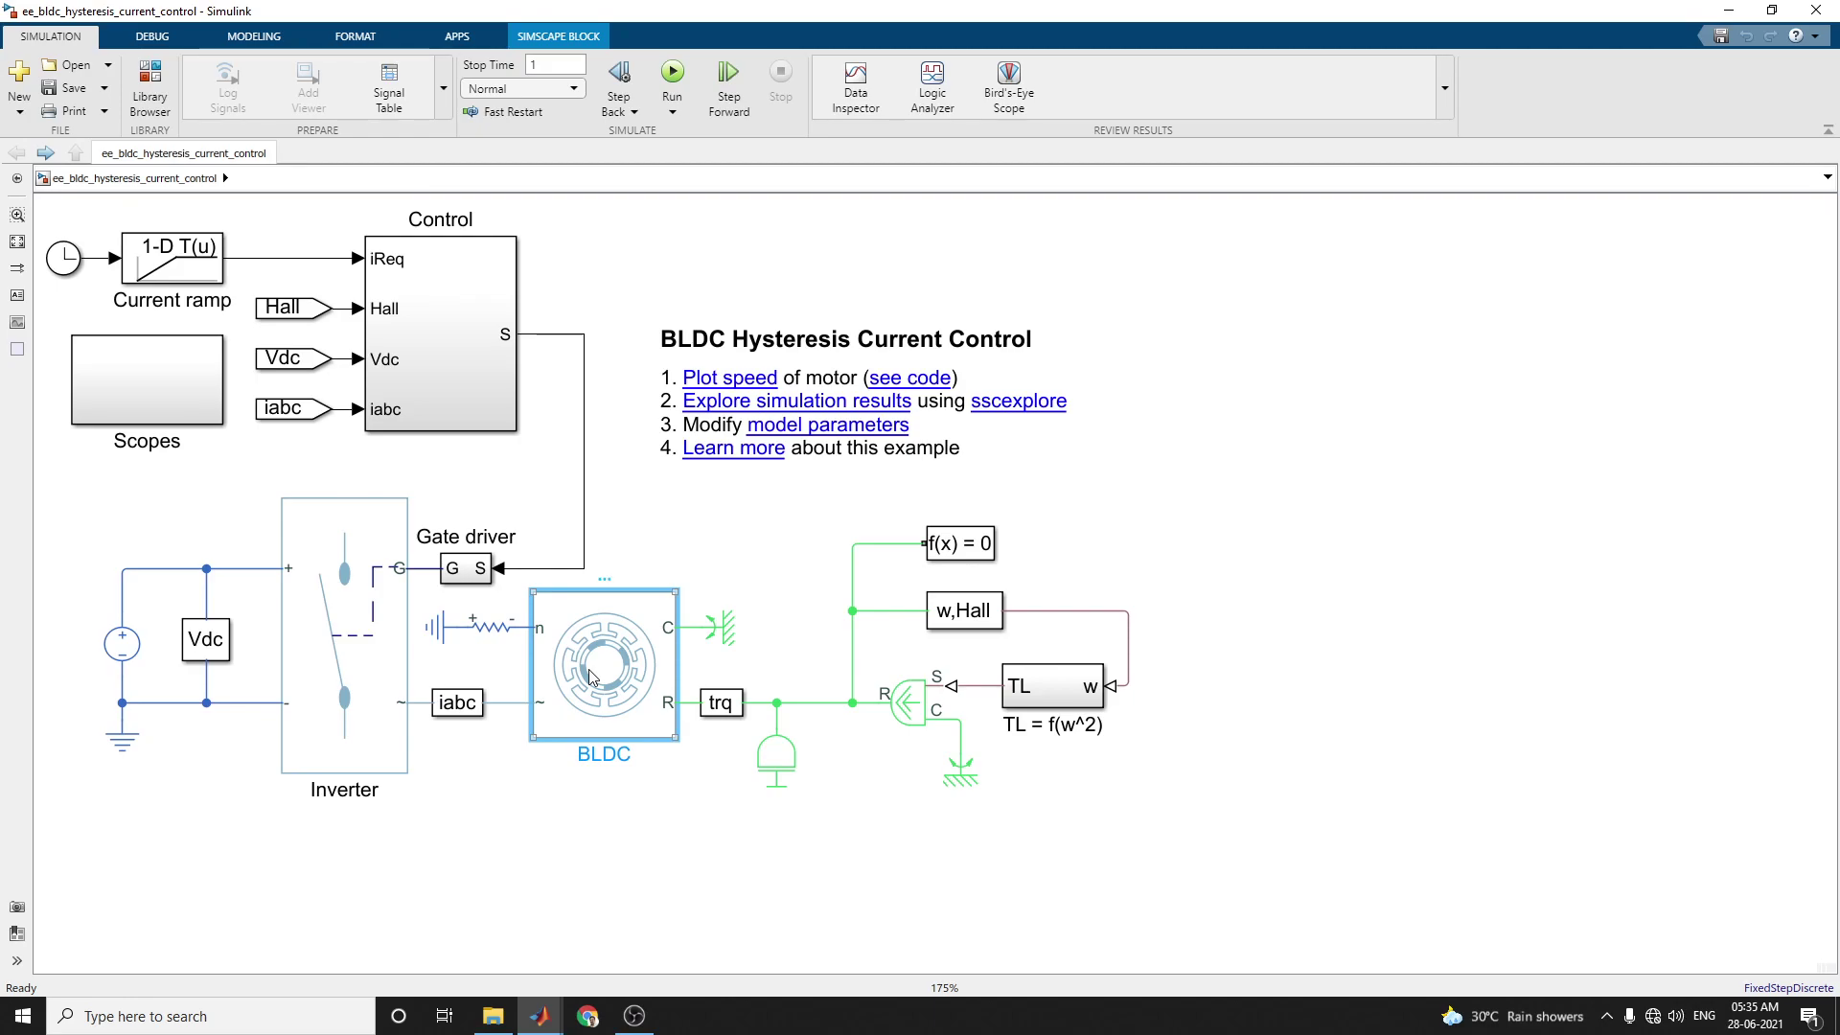
Open the BLDC motor's parameters and enlarge the dialog on its Rotor settings.
double_click(591, 676)
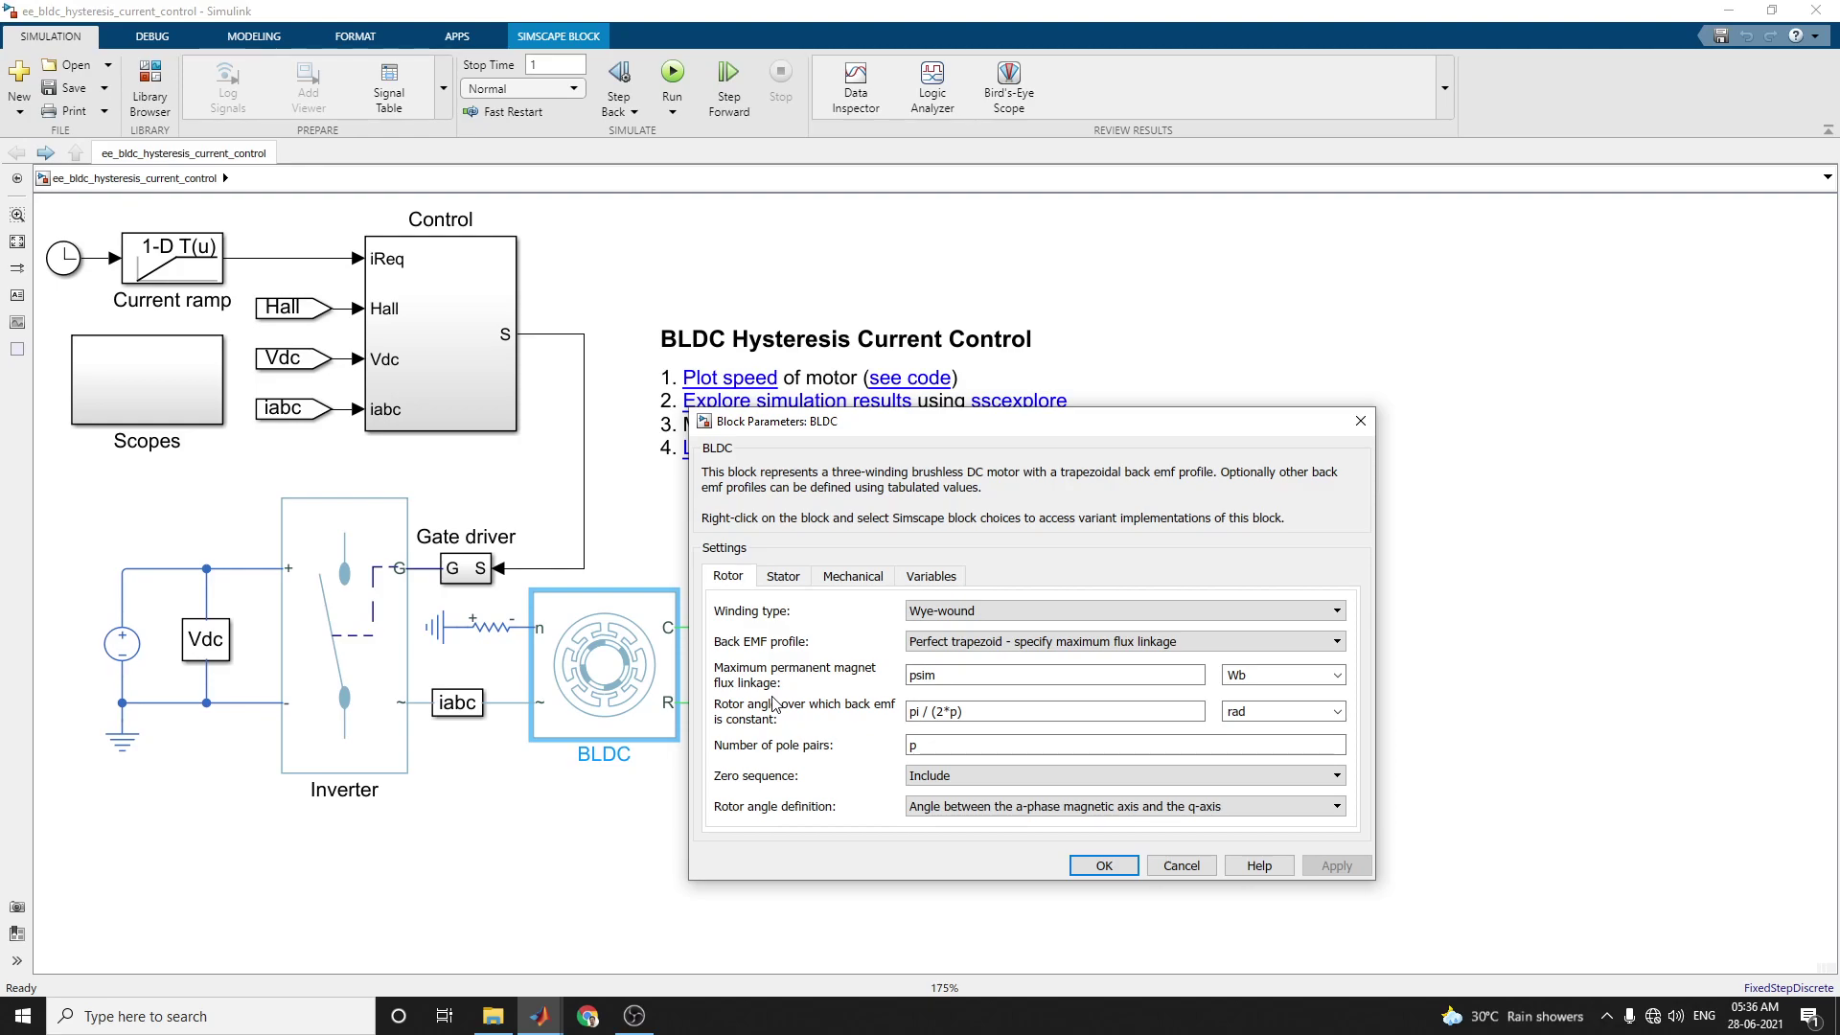
click(782, 584)
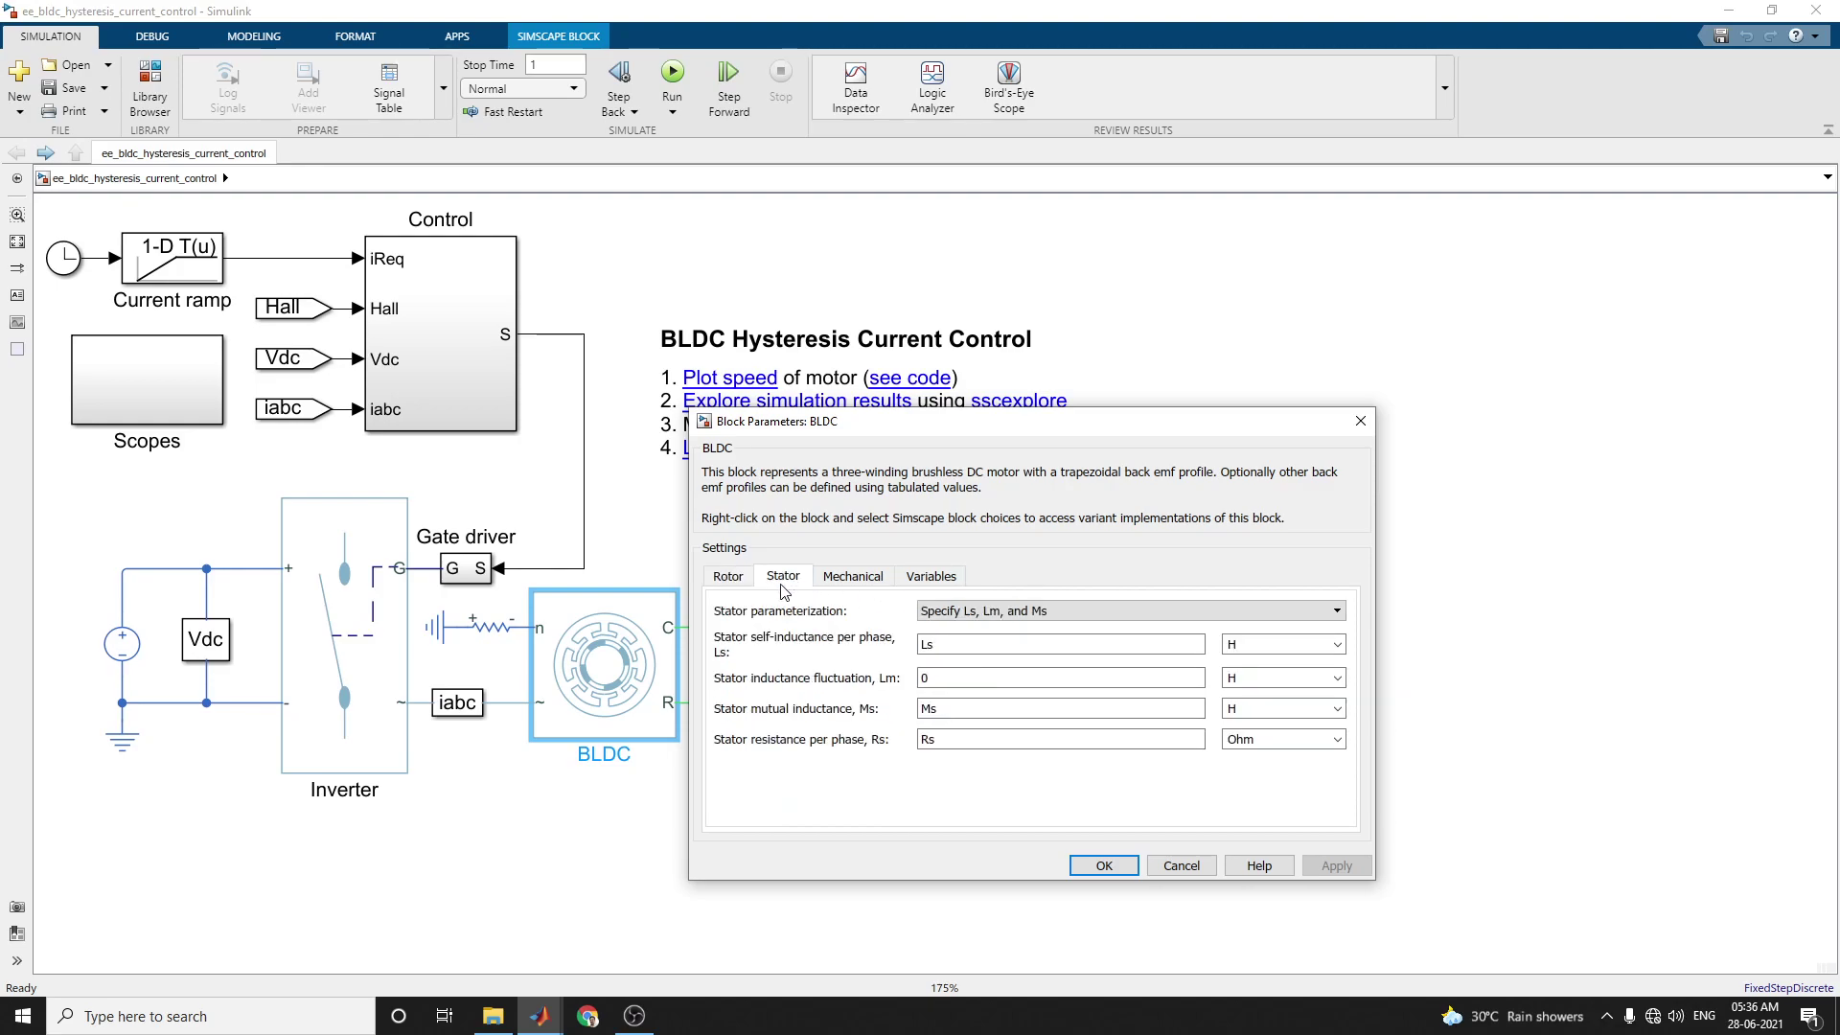
click(728, 578)
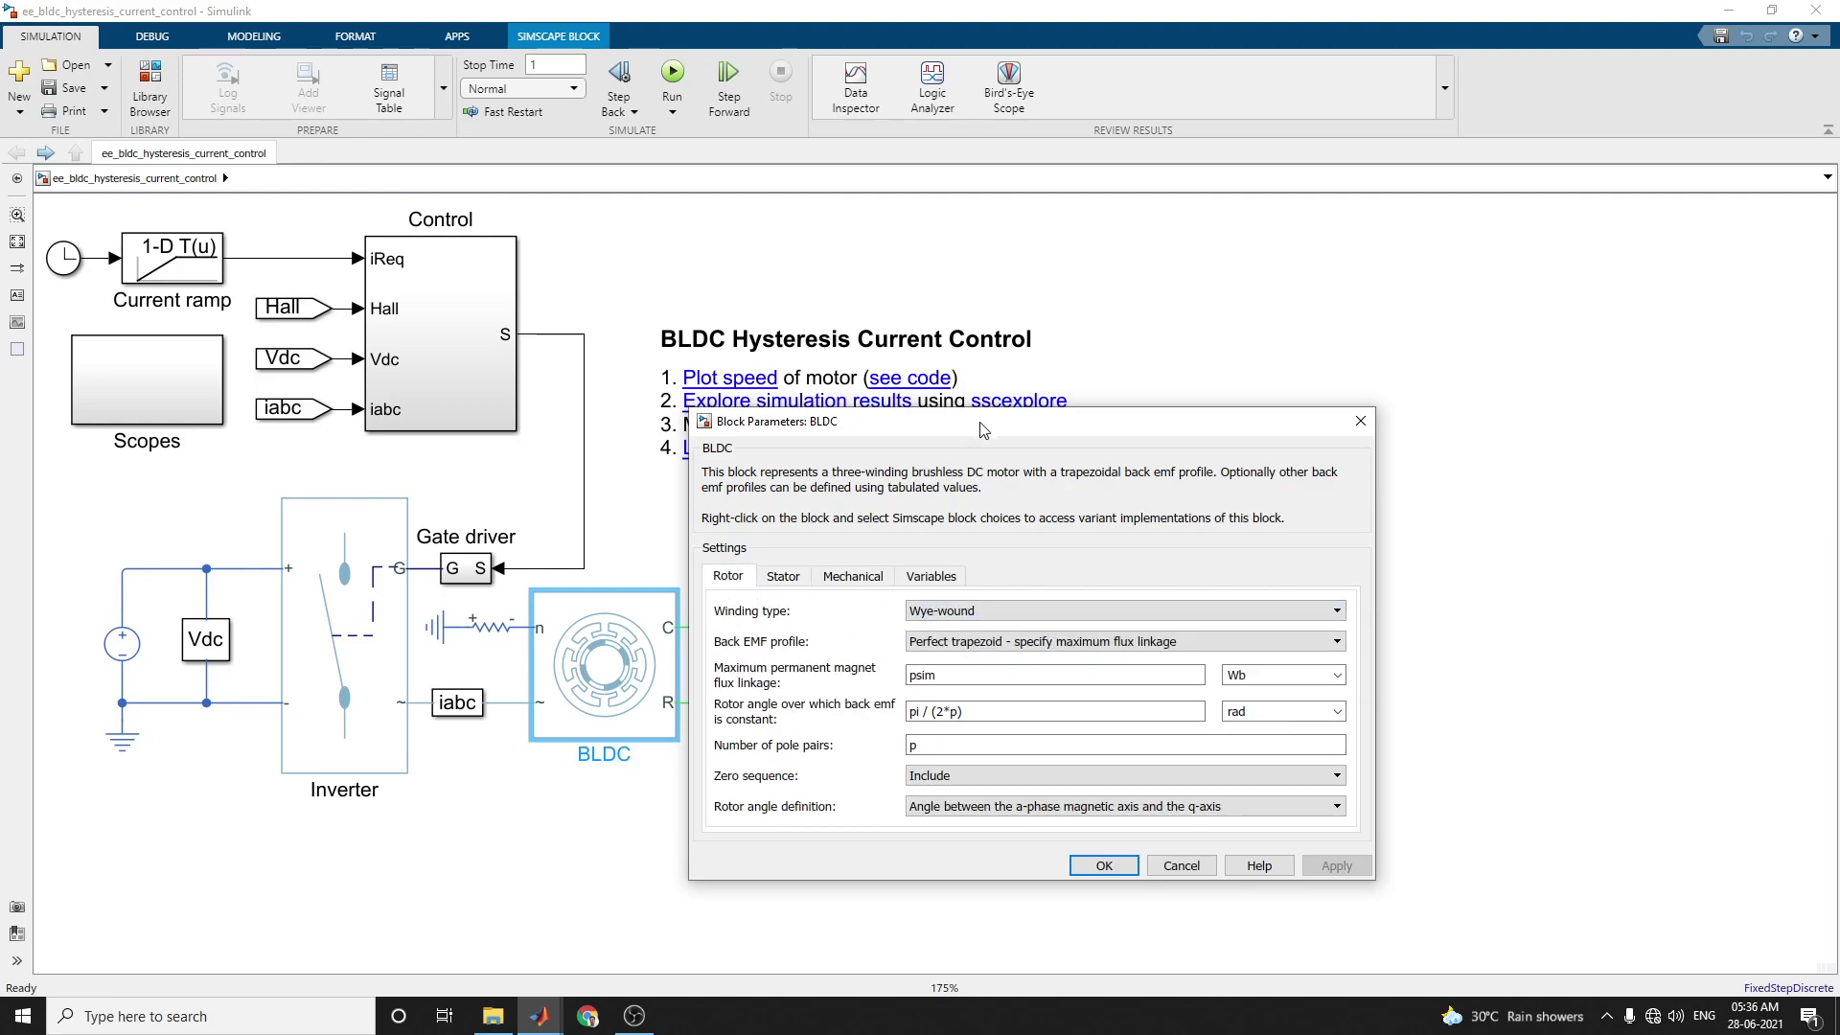
drag(1019, 410, 981, 108)
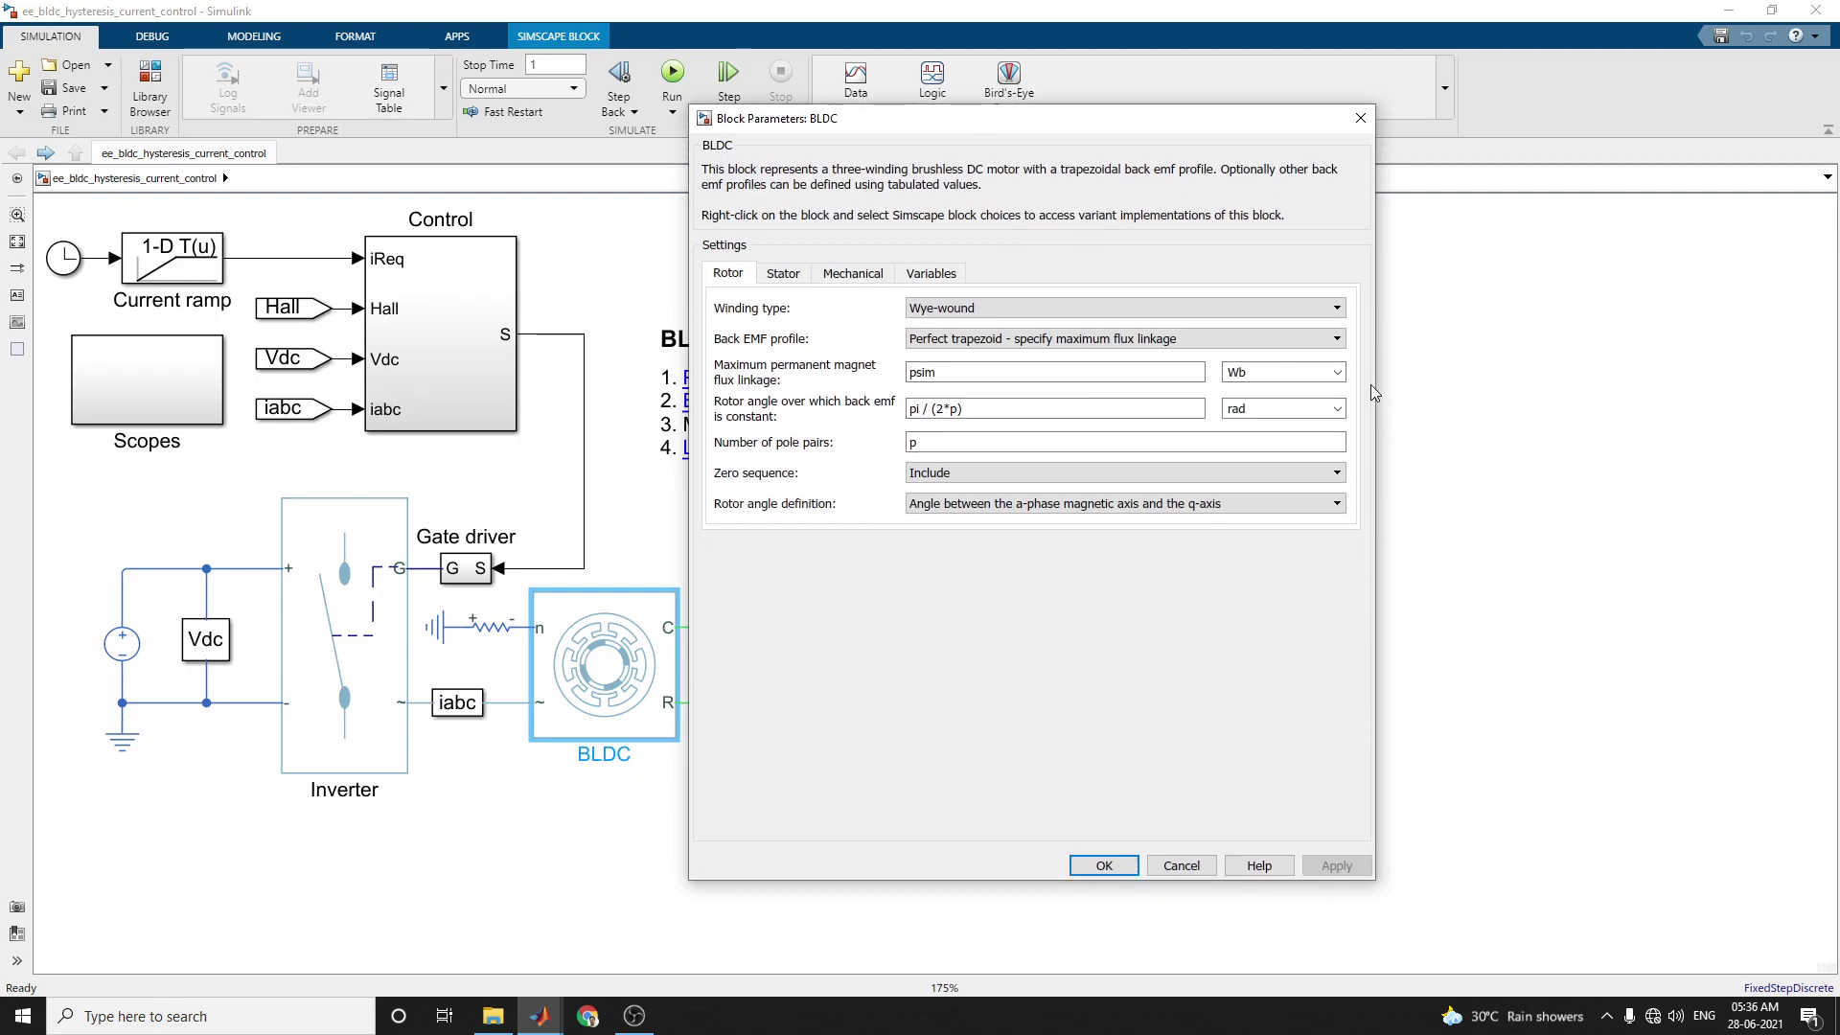
drag(1375, 393, 1679, 393)
Keep Wye-wound winding and the perfect trapezoid back EMF profile.
click(1140, 294)
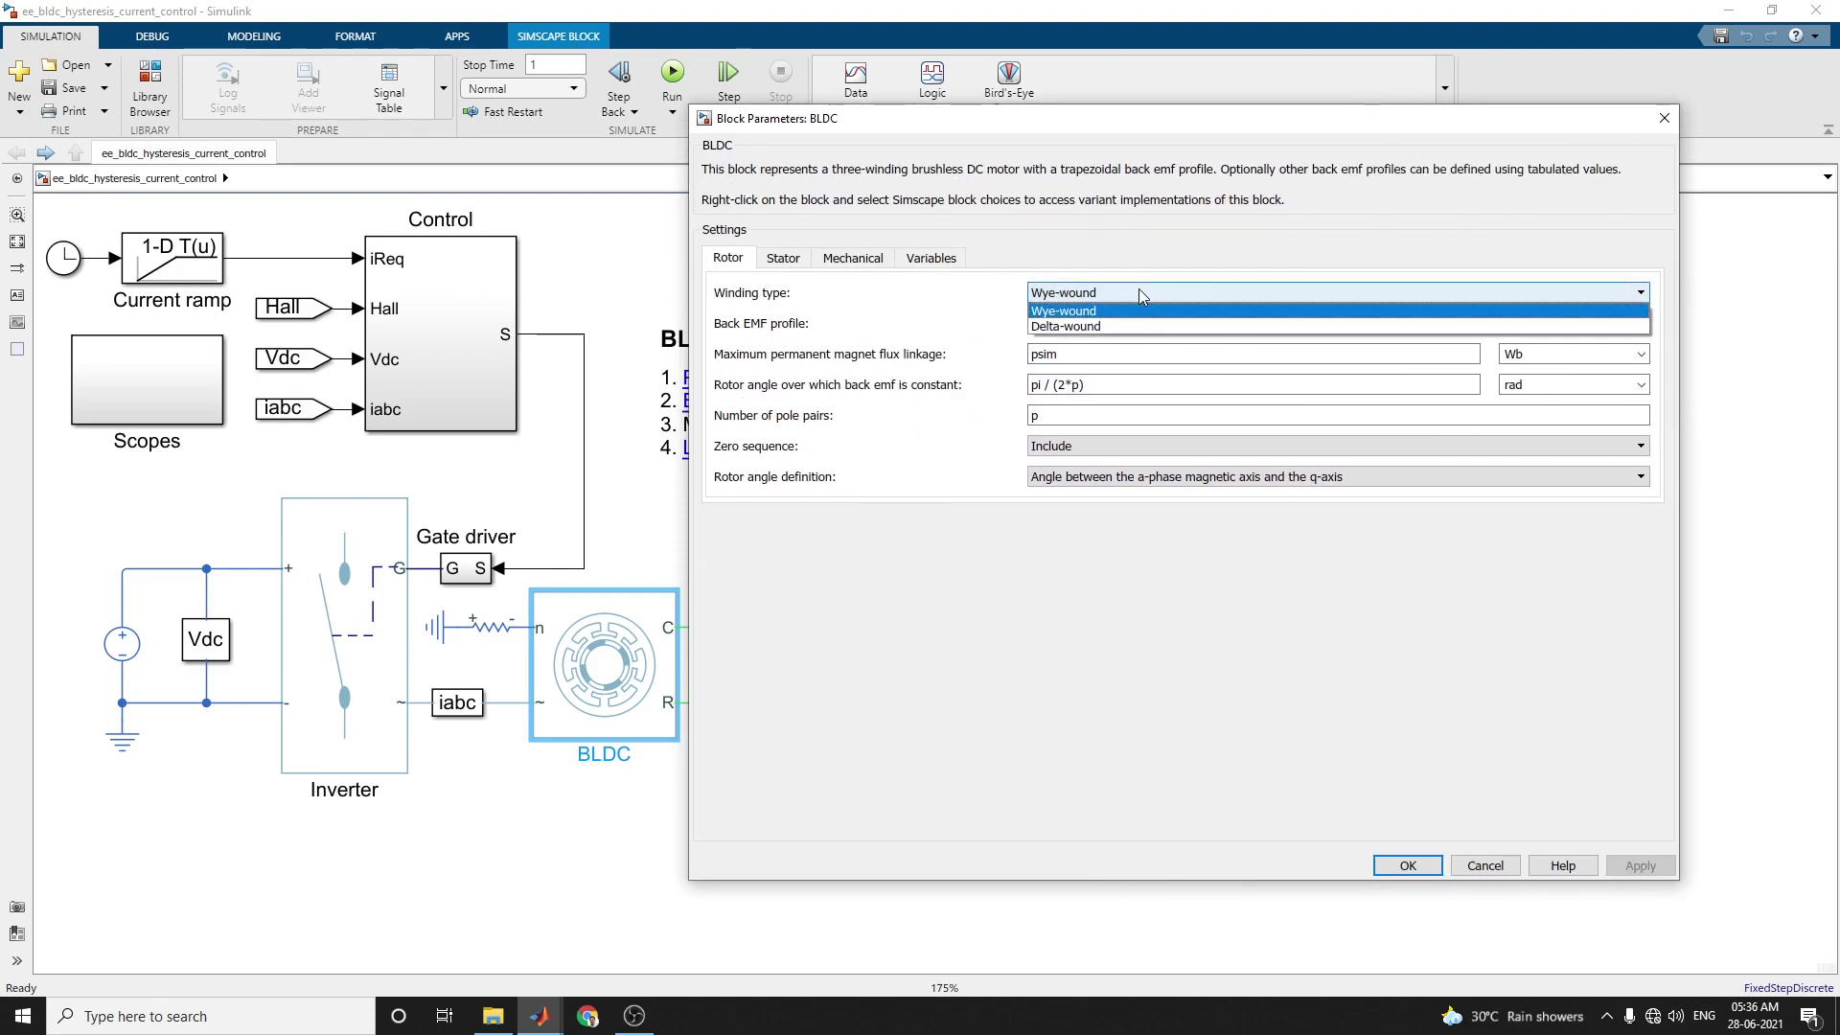
click(1141, 294)
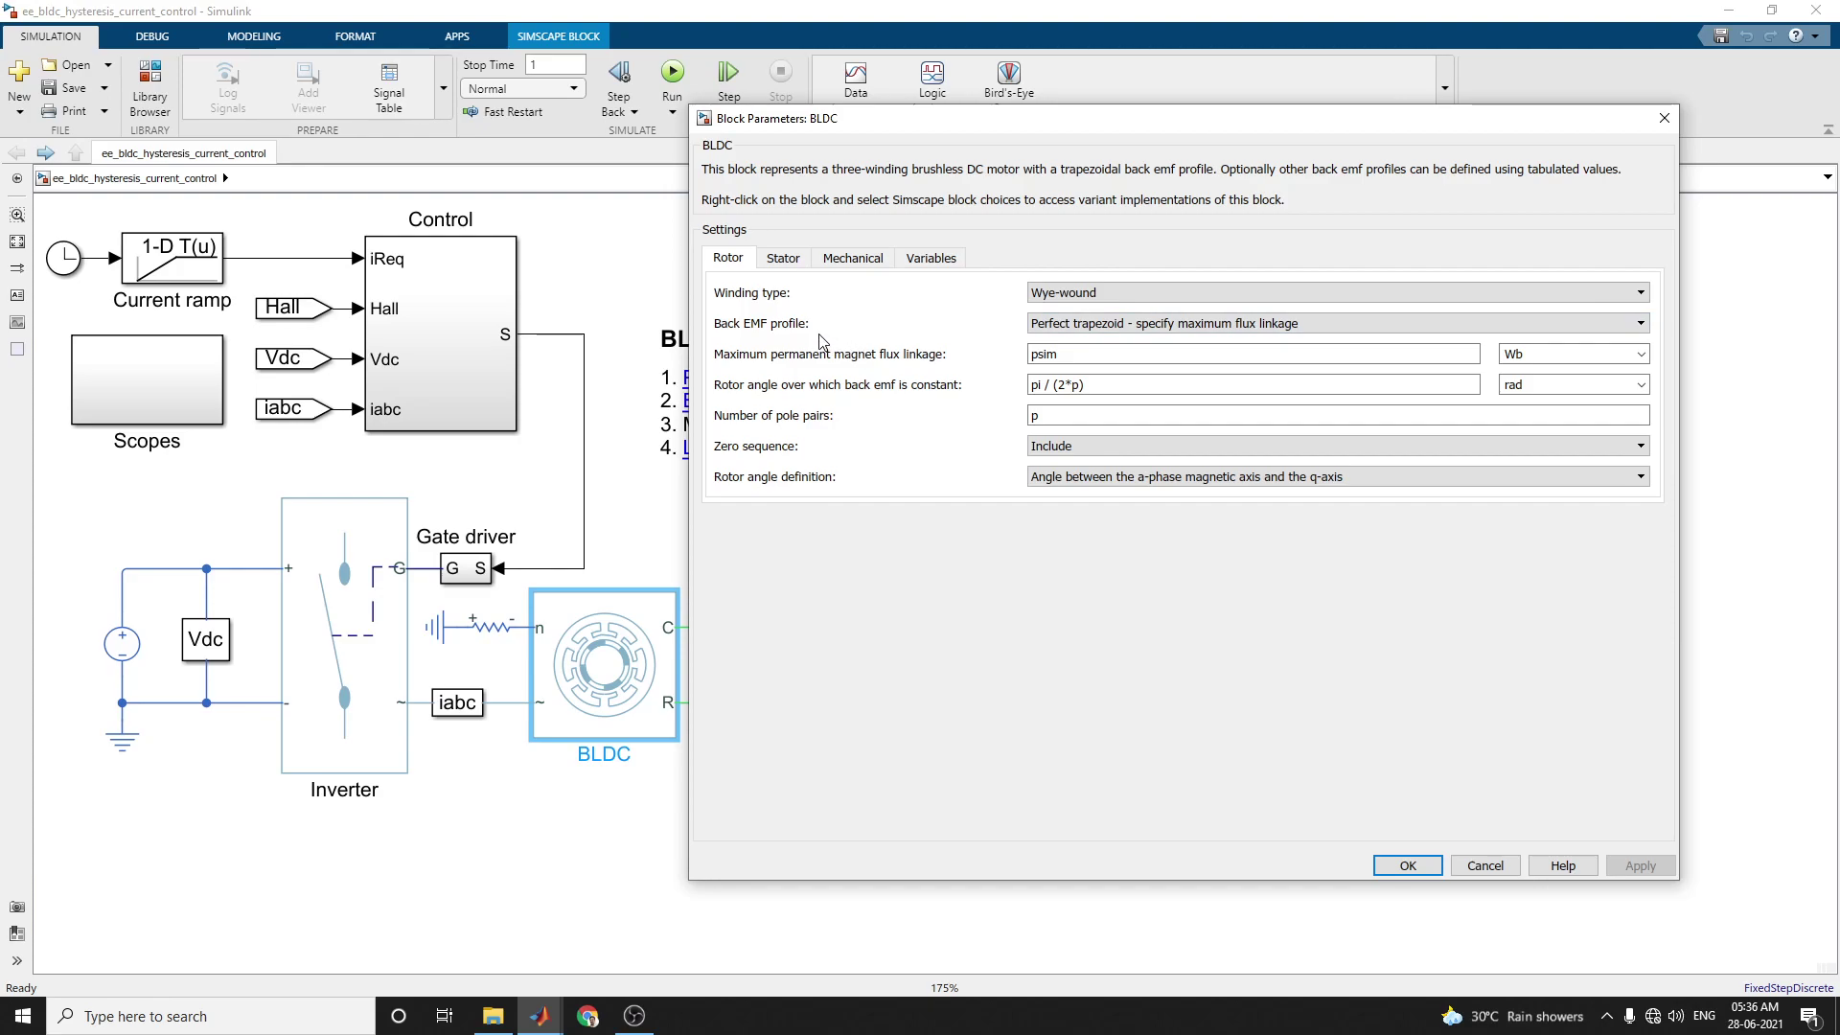
click(1117, 330)
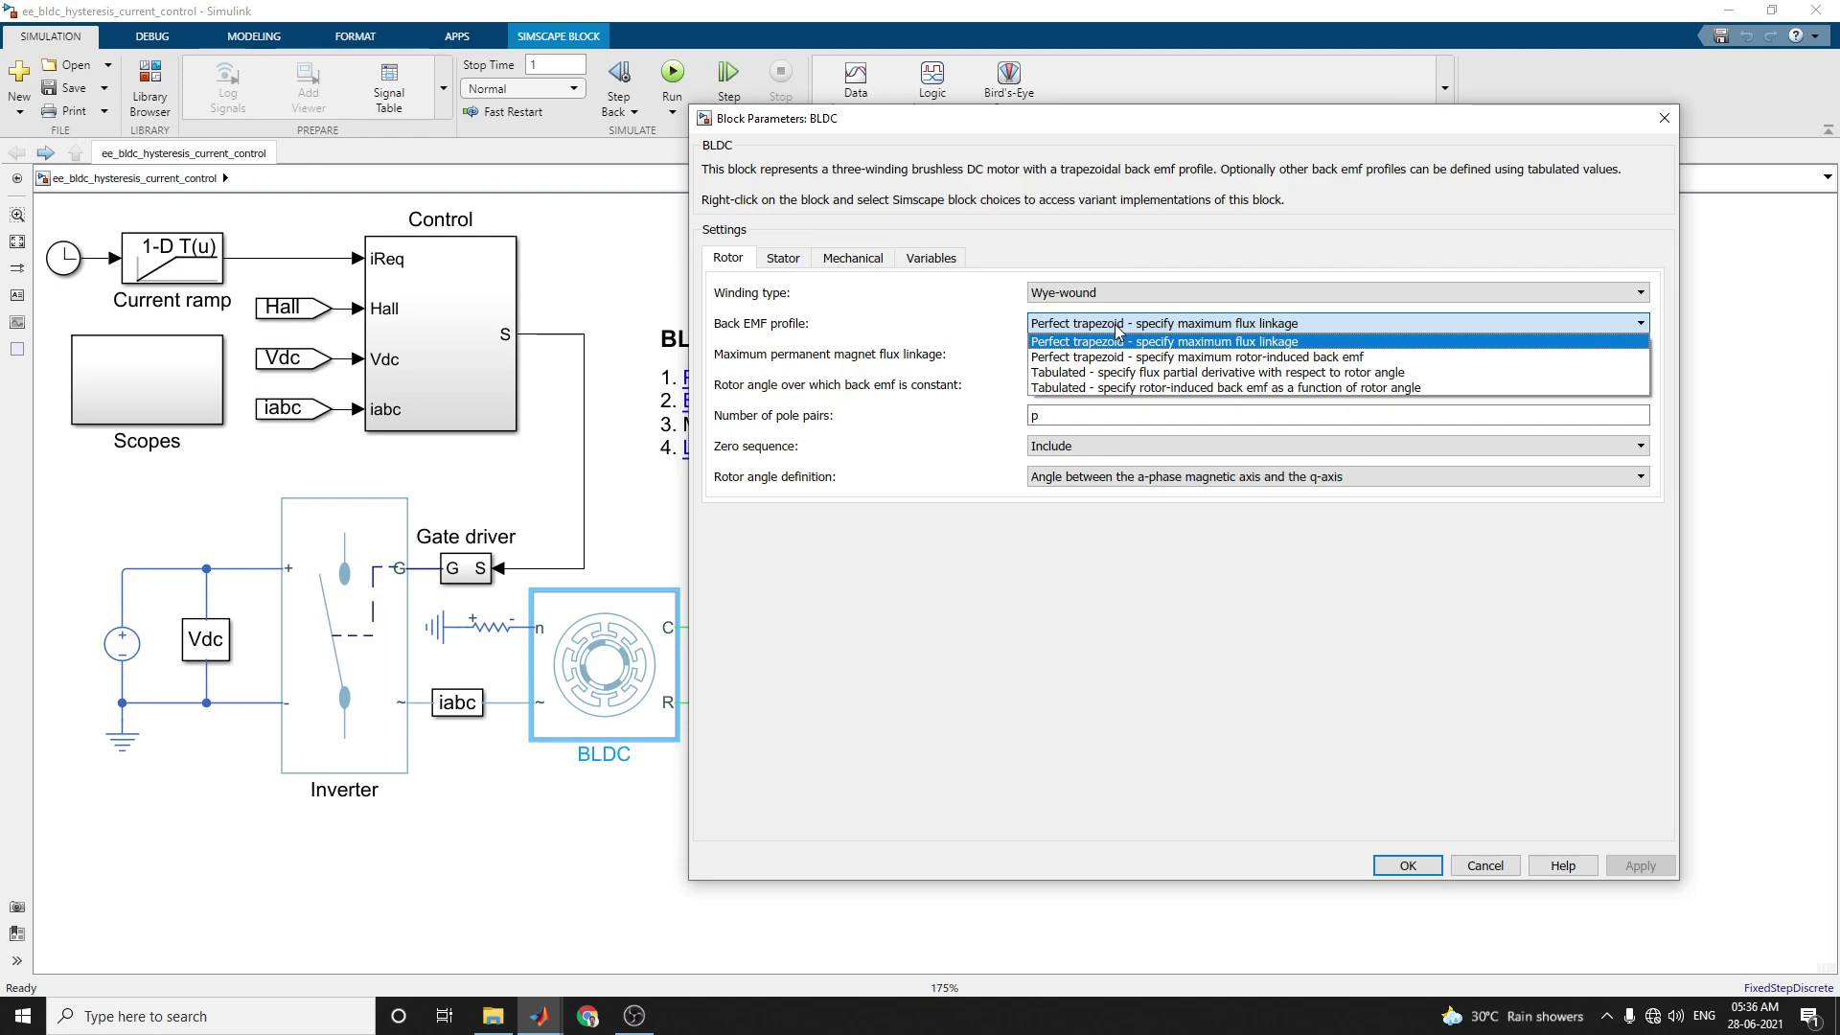
click(1115, 327)
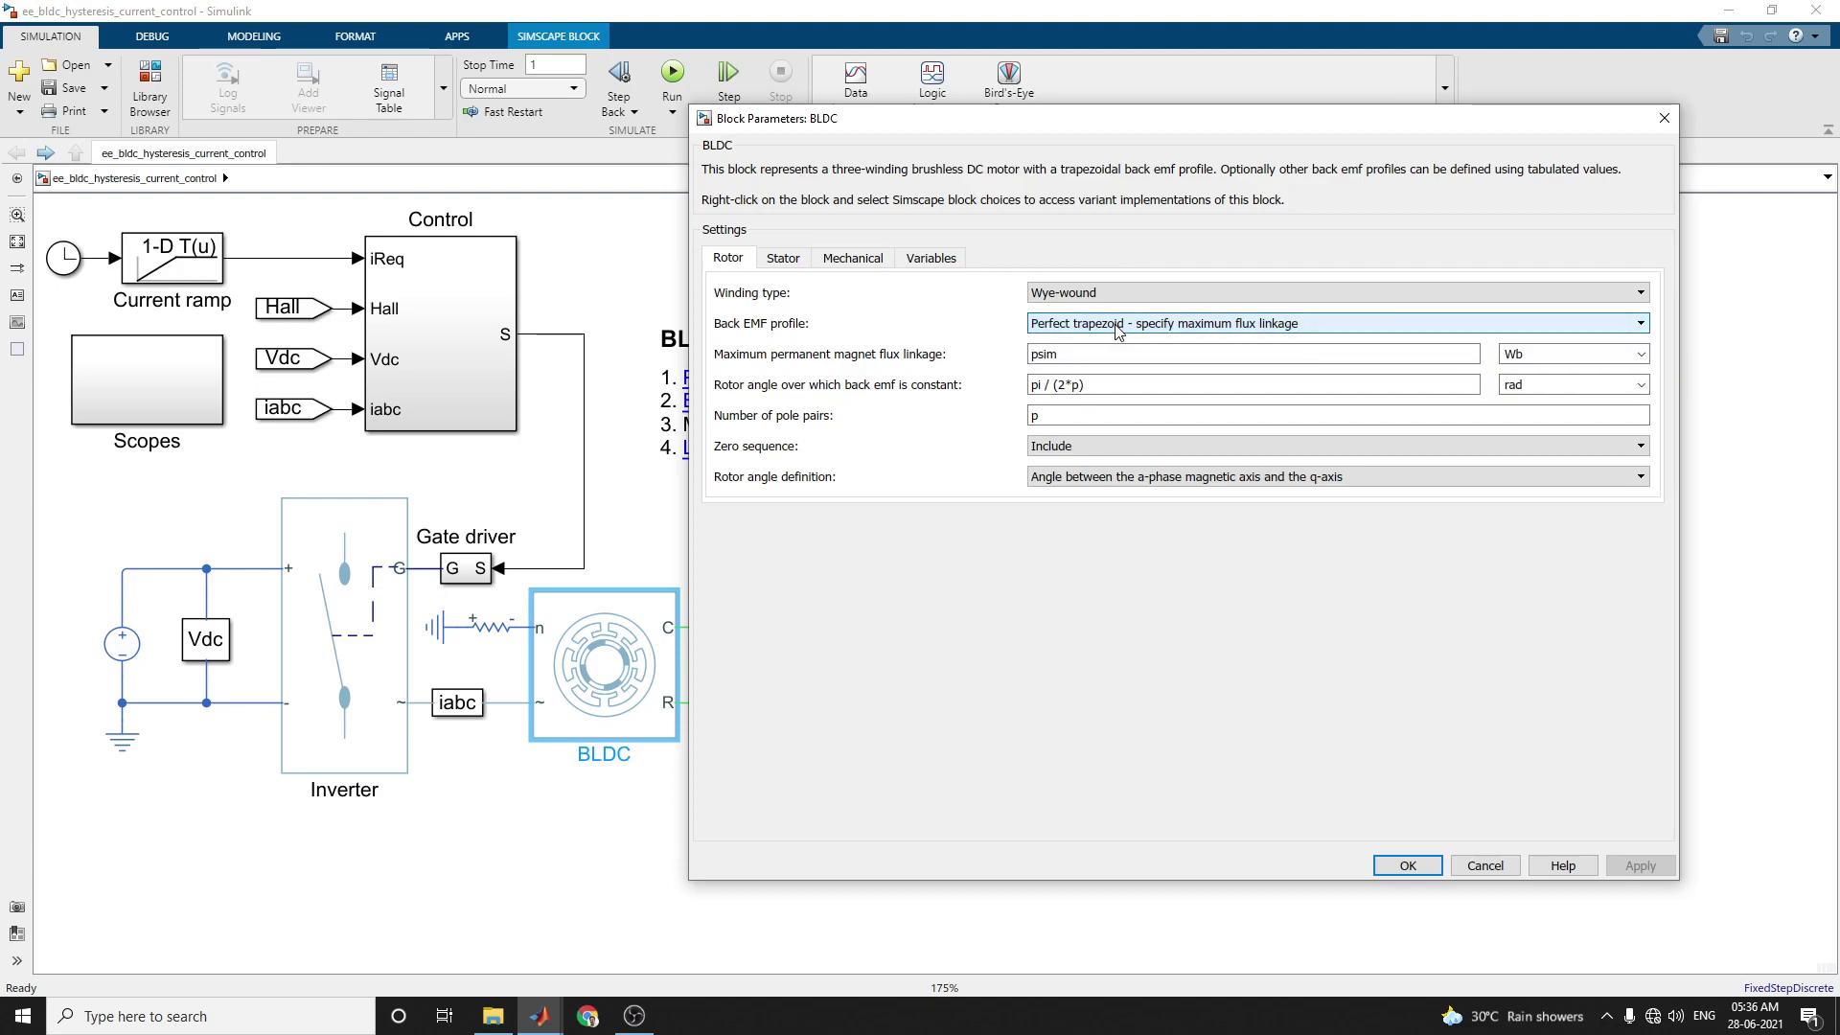
Check stator resistance Rs, then the Mechanical settings: inertia 0 kg*m^2, damping 0.
click(784, 257)
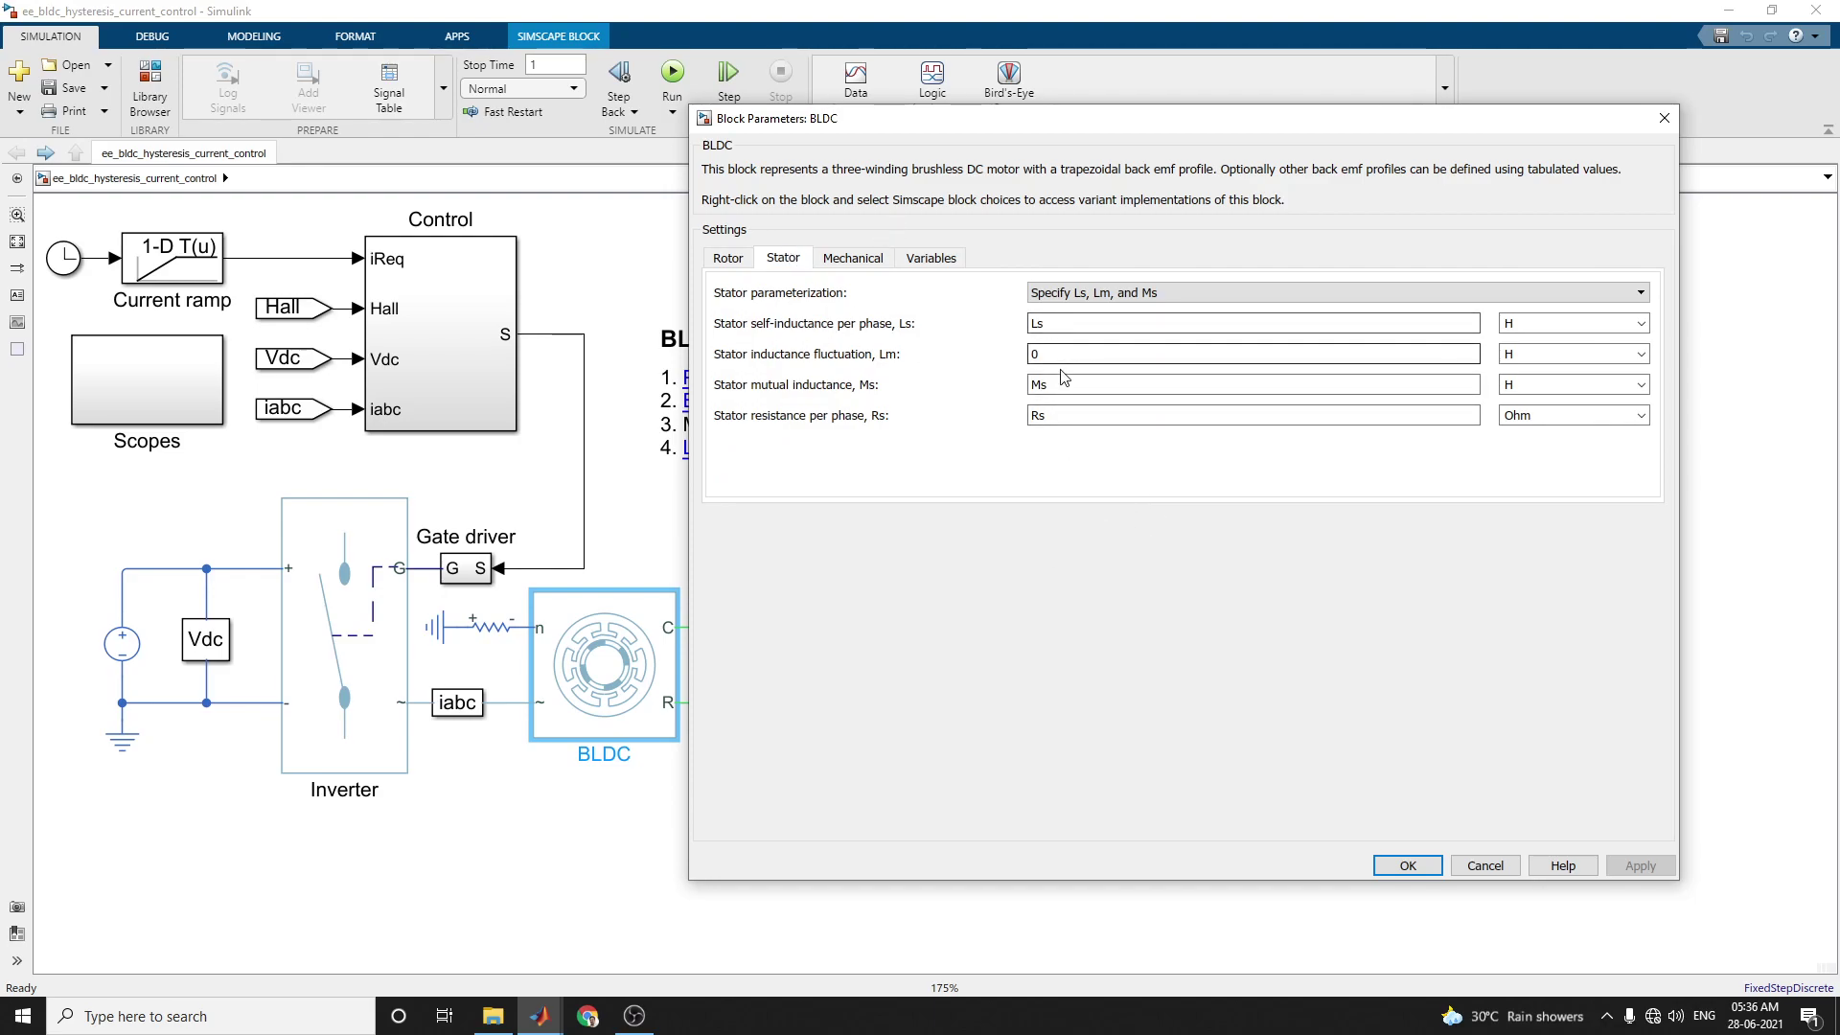
click(1065, 416)
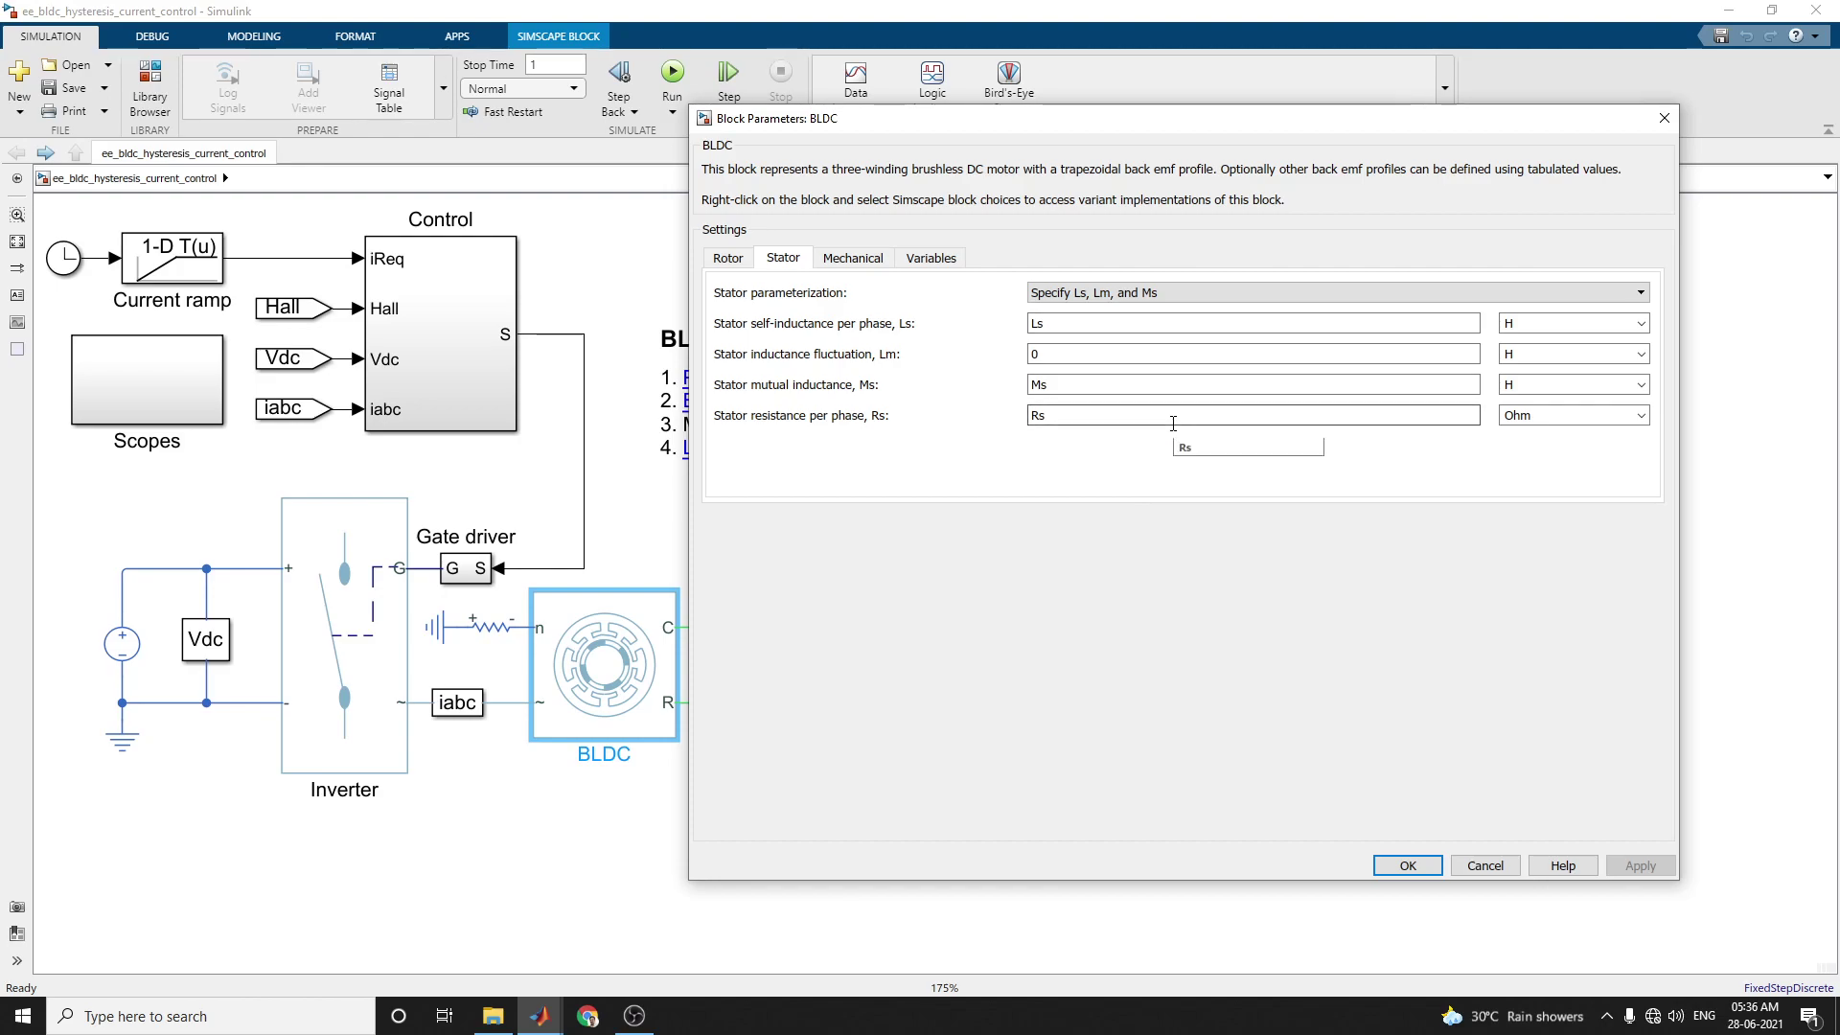
click(870, 259)
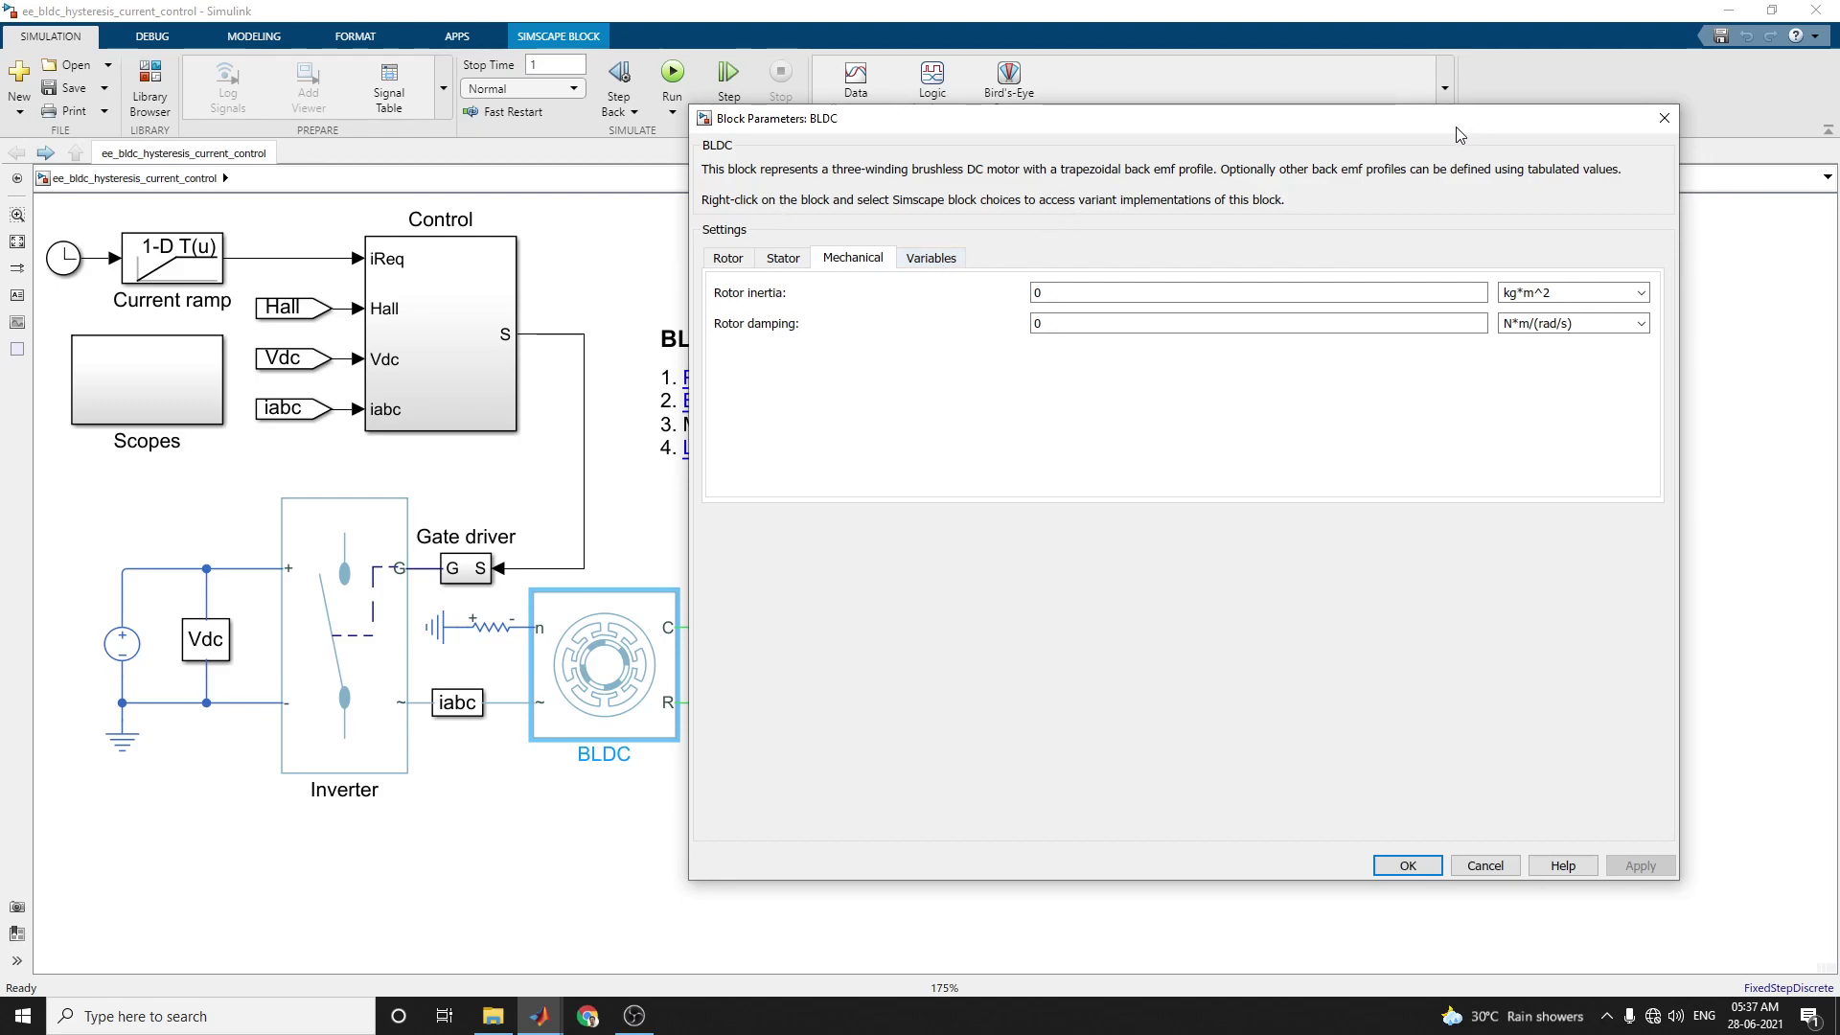
Close the motor settings, open the Control subsystem and zoom in on its blocks.
click(1664, 118)
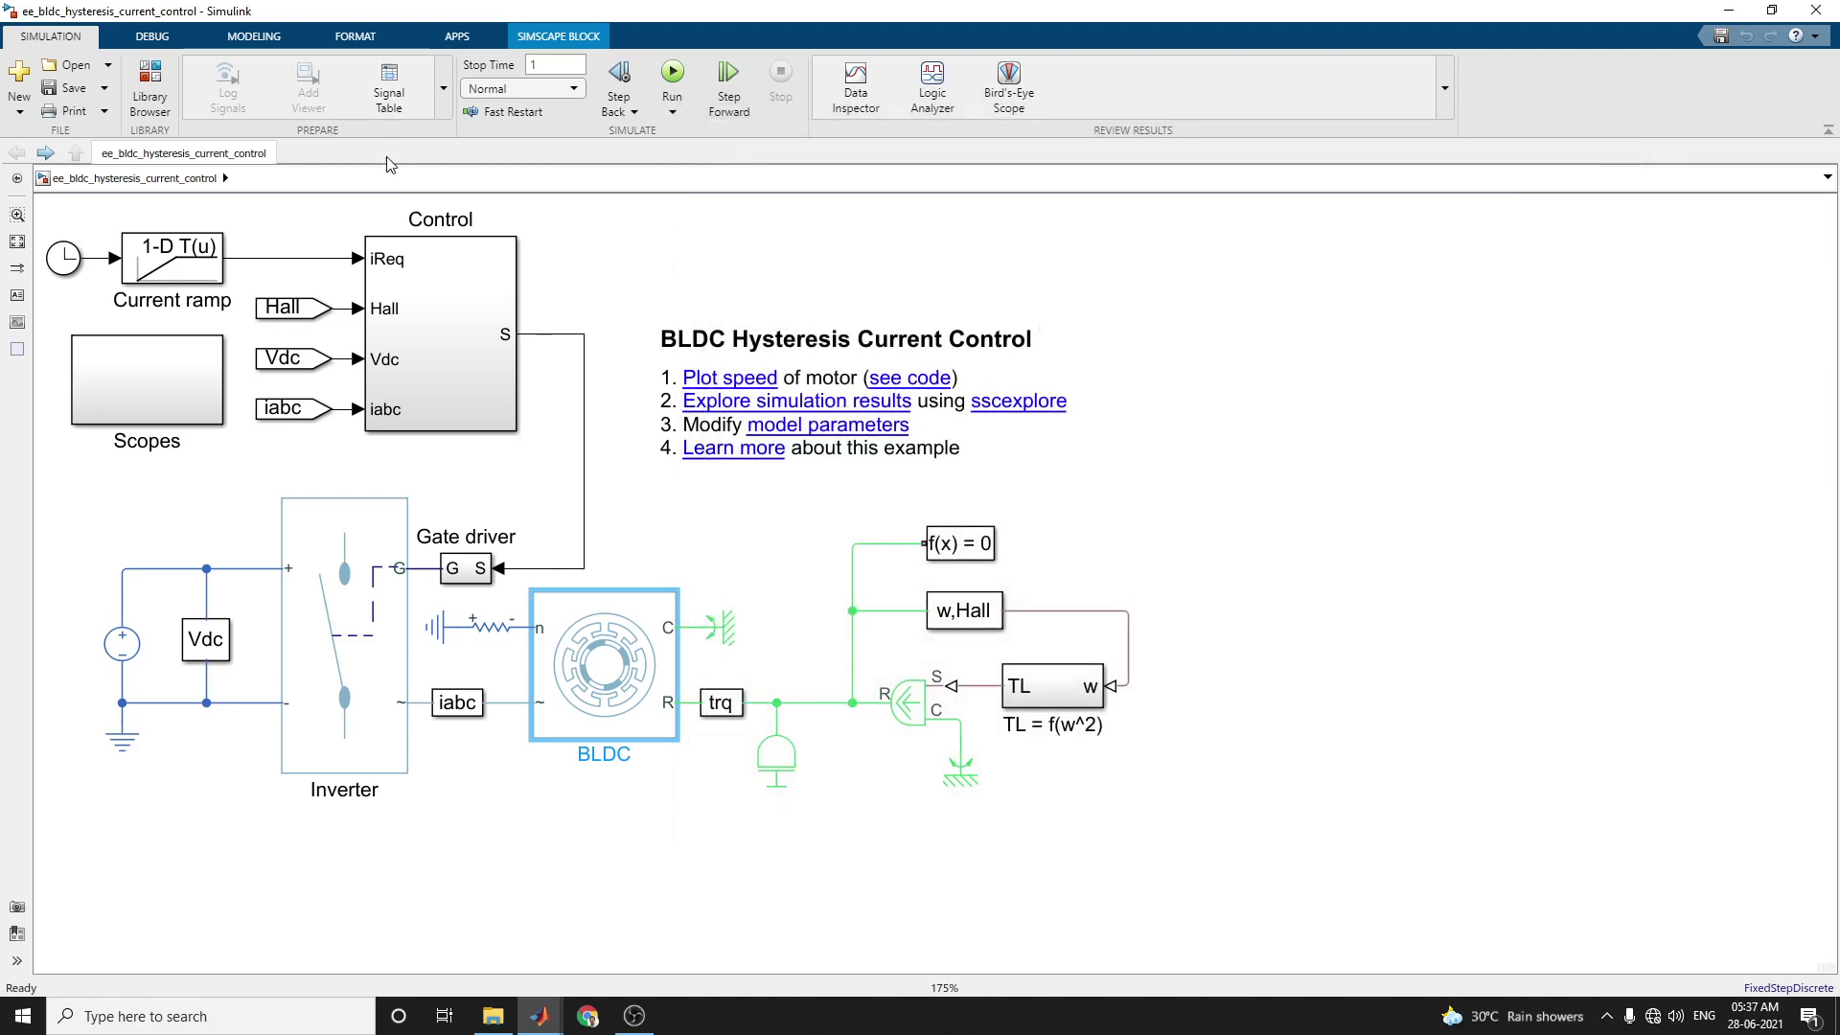
click(382, 316)
double_click(382, 316)
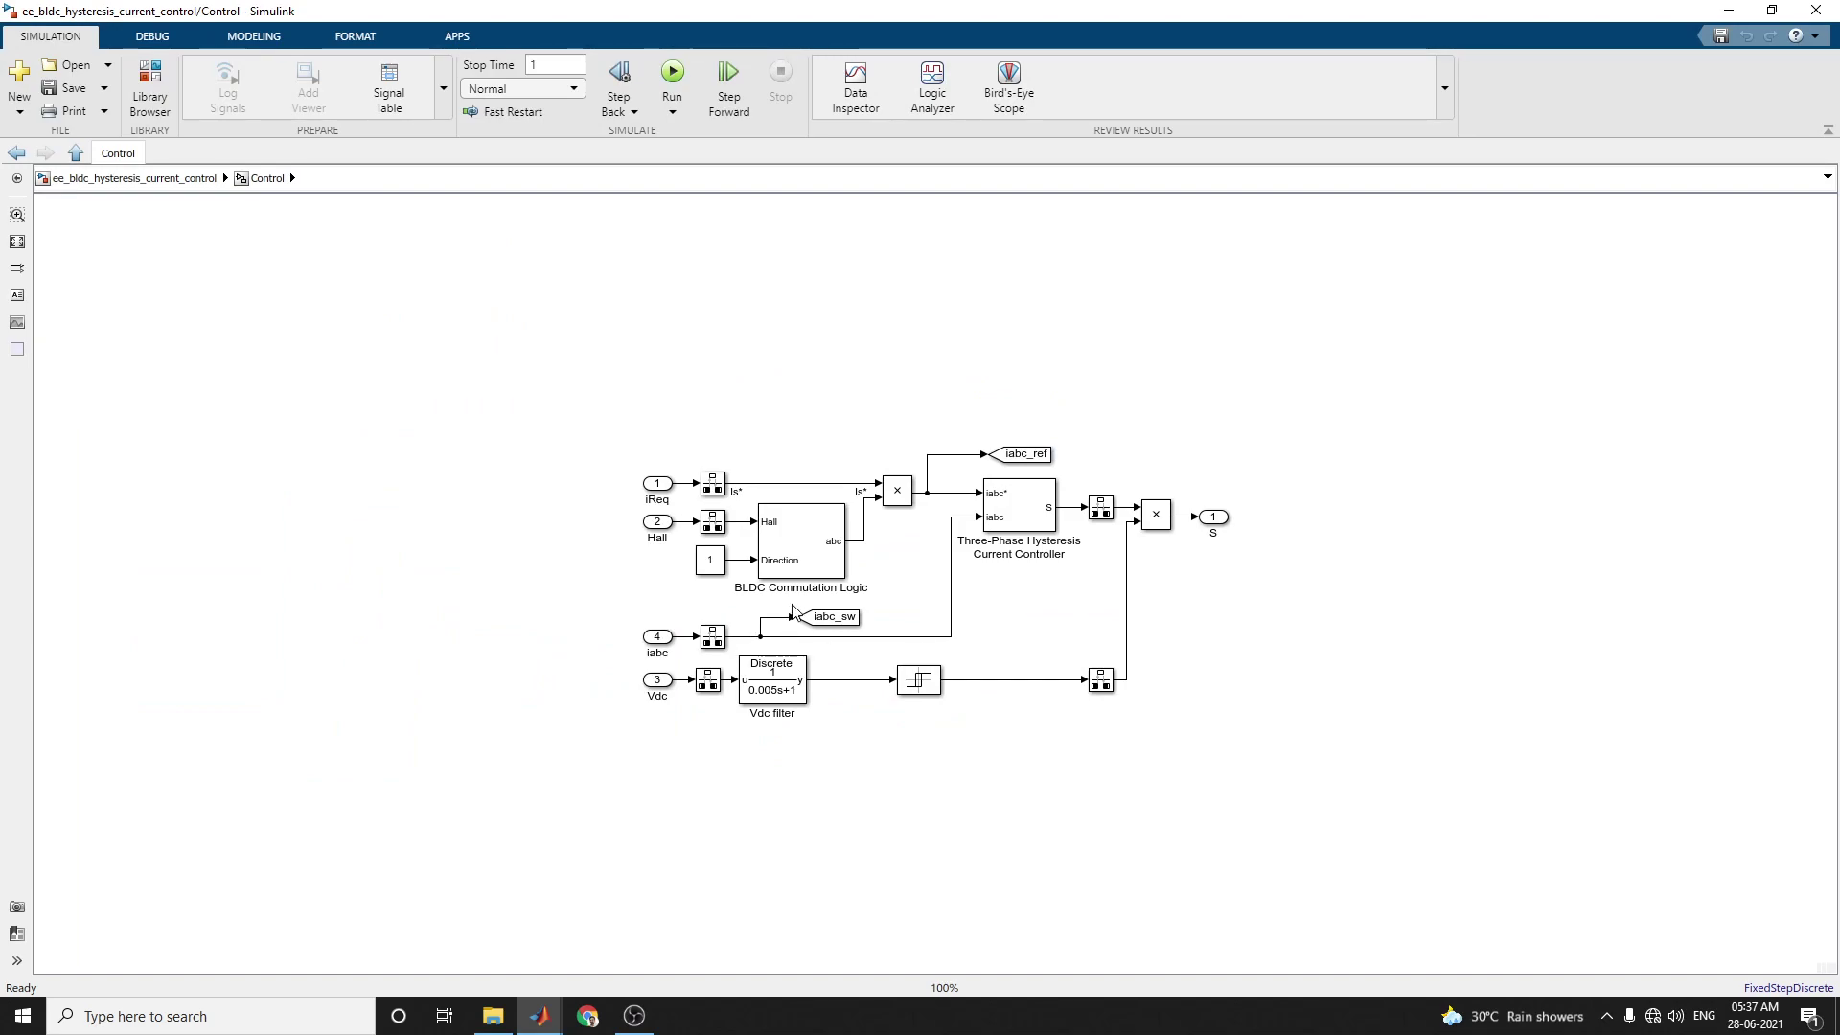
click(830, 568)
click(800, 663)
click(1022, 517)
scroll(1023, 517, up, 3)
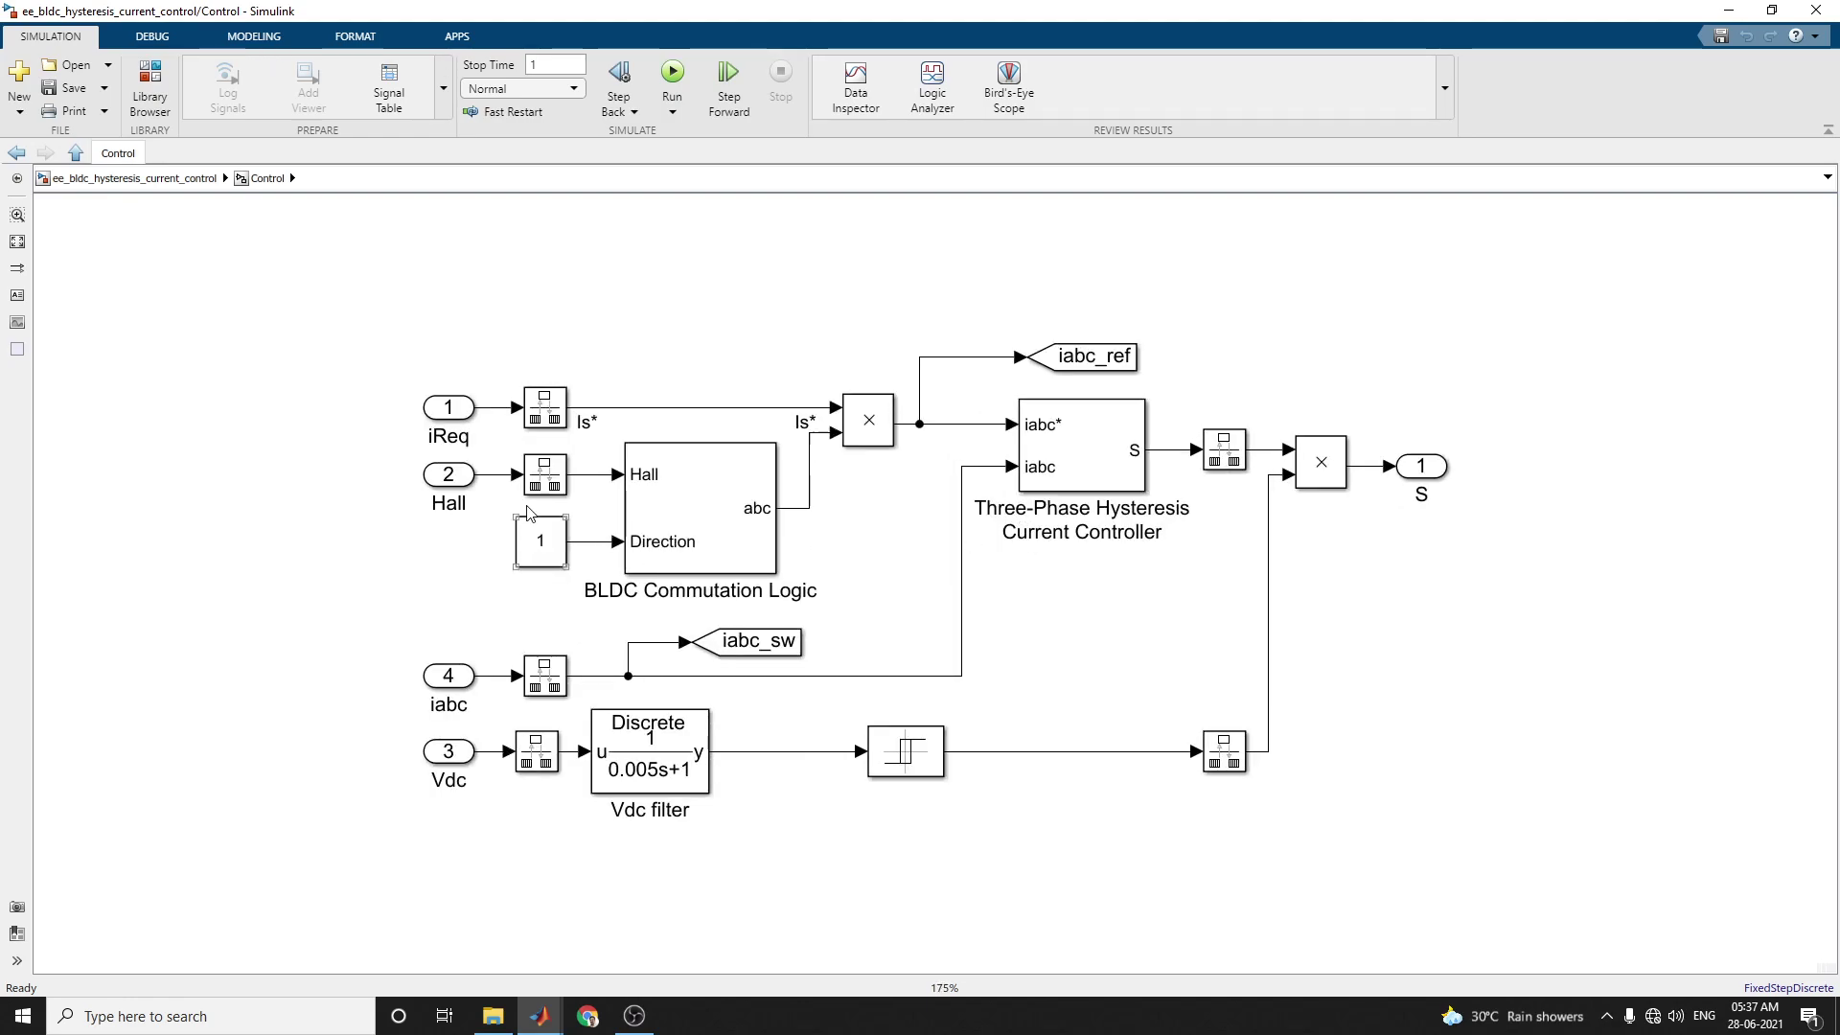
Inspect the BLDC Commutation Logic and Three-Phase Hysteresis Current Controller parameters without changes.
double_click(736, 548)
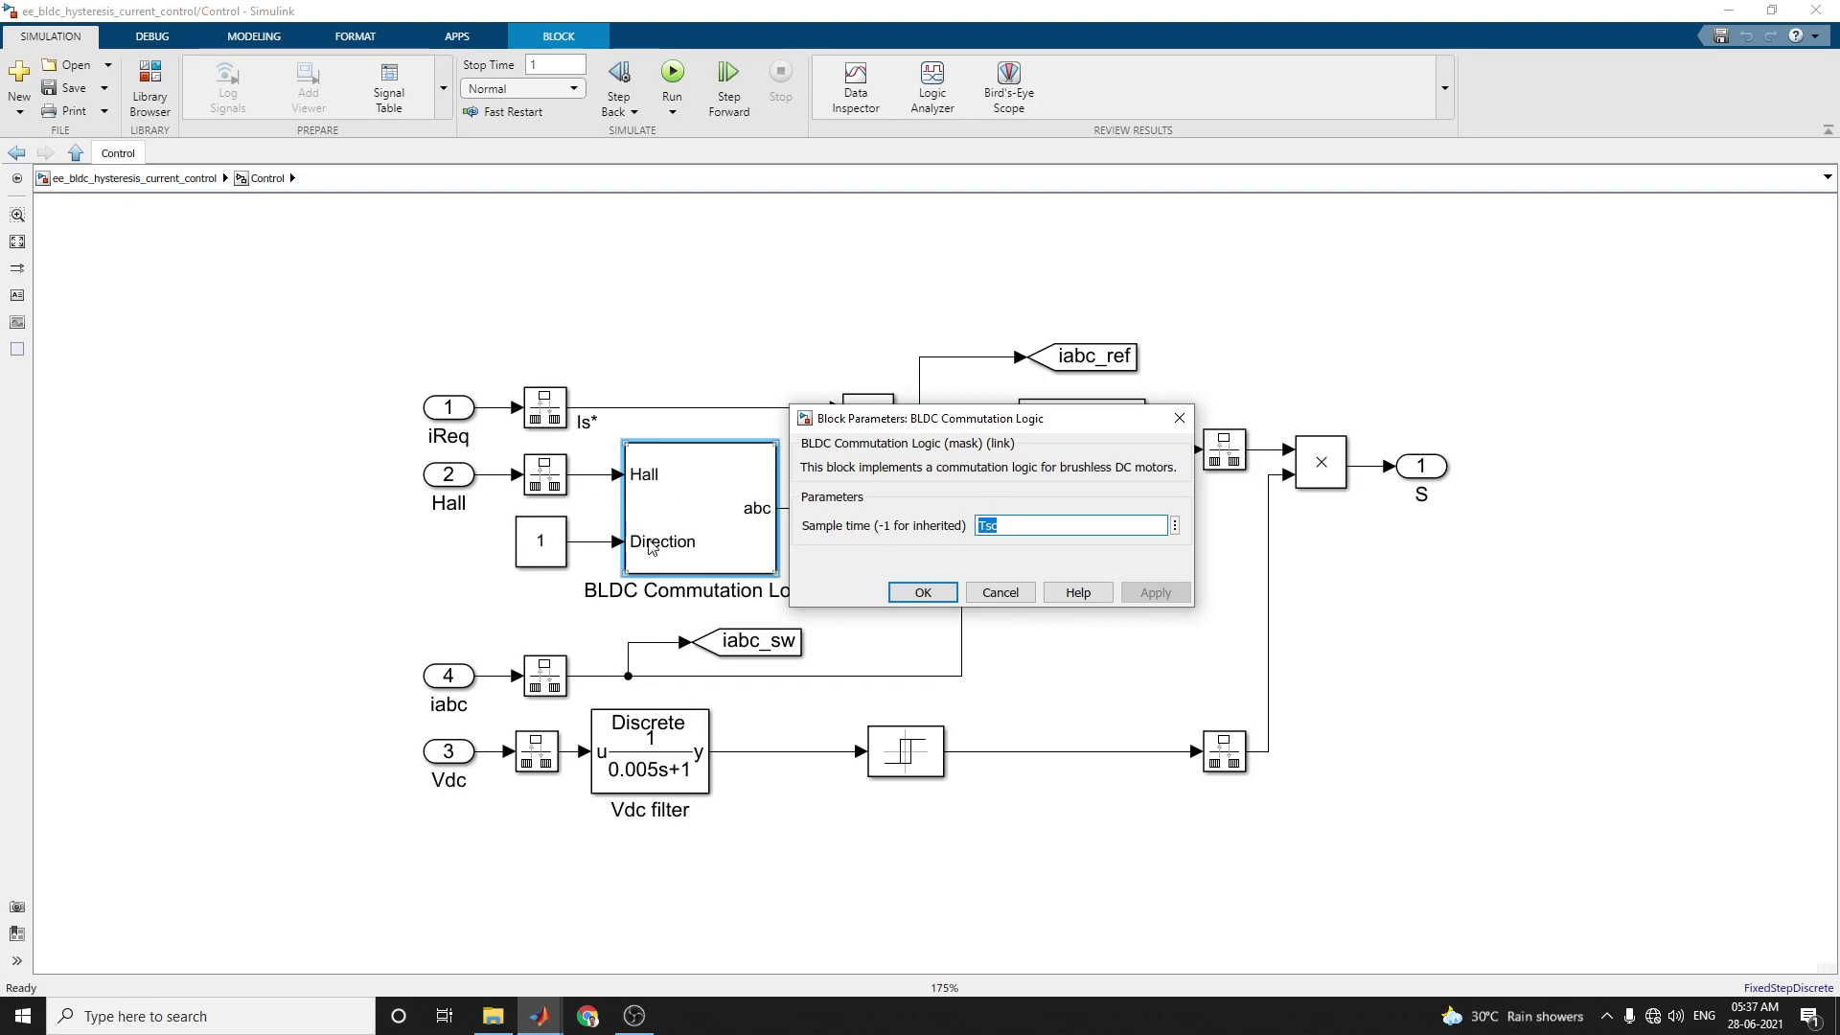
click(919, 593)
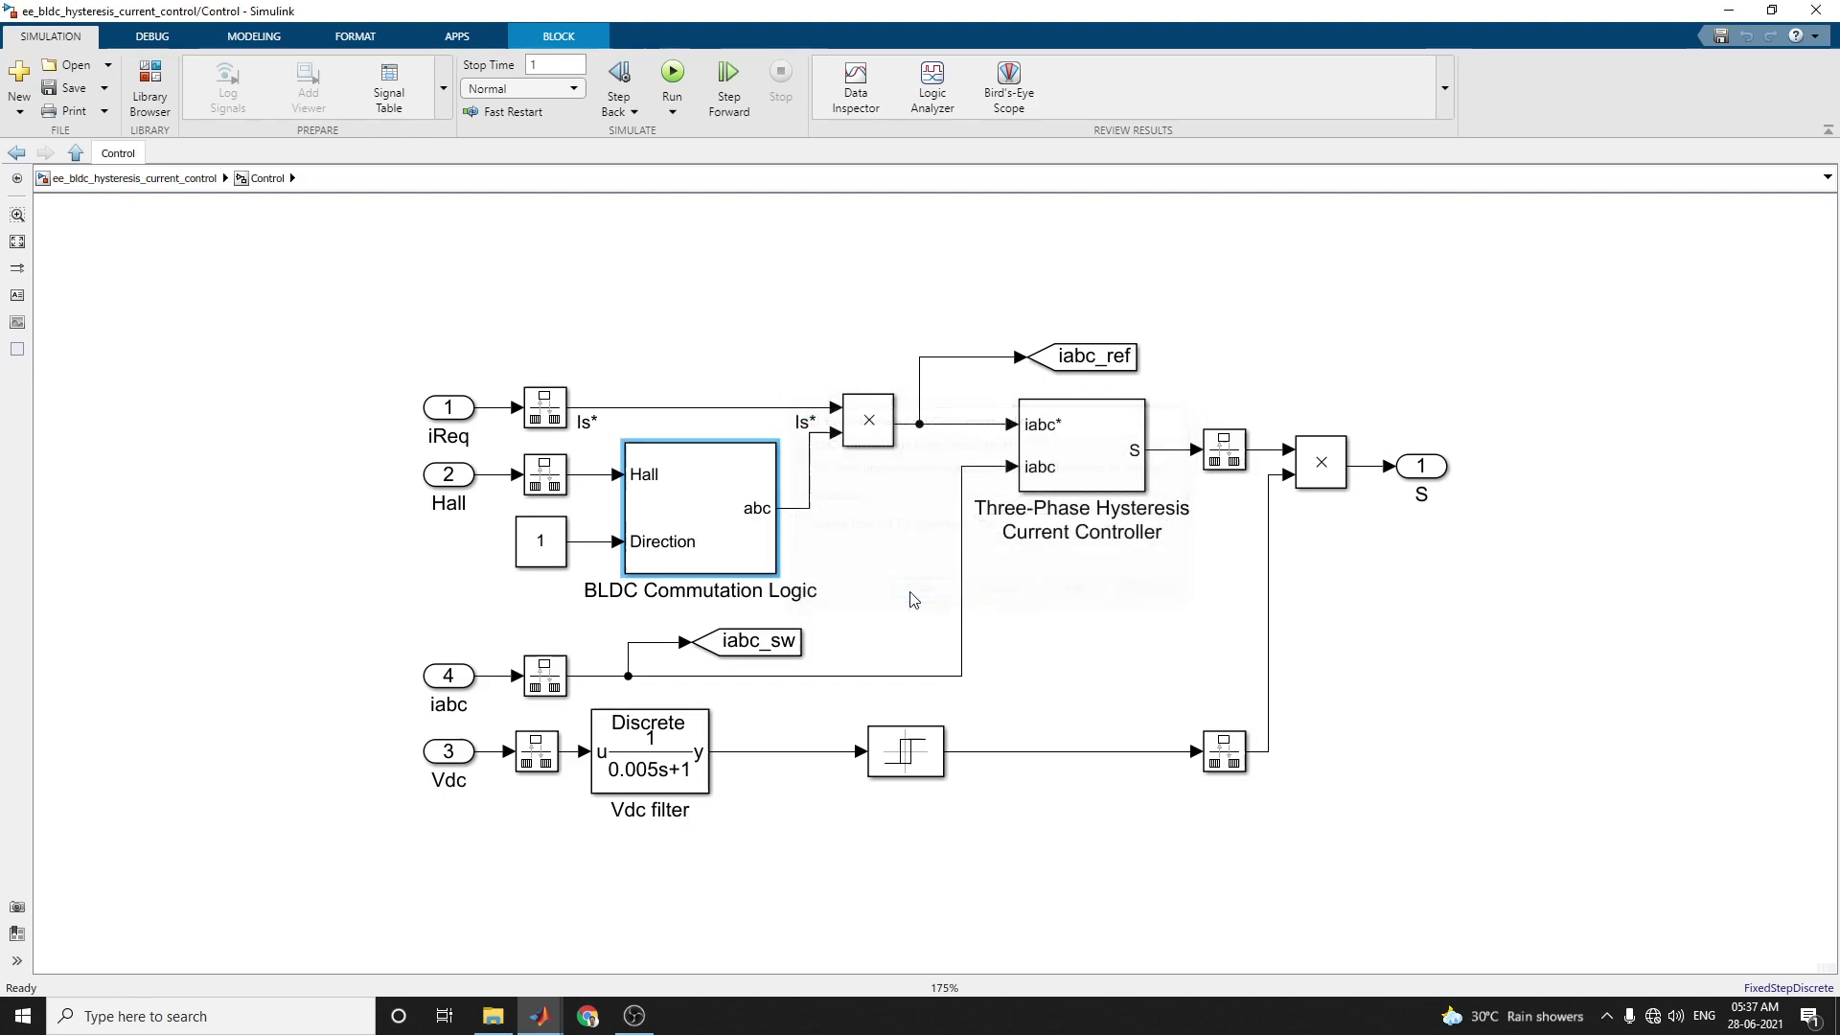
double_click(1074, 458)
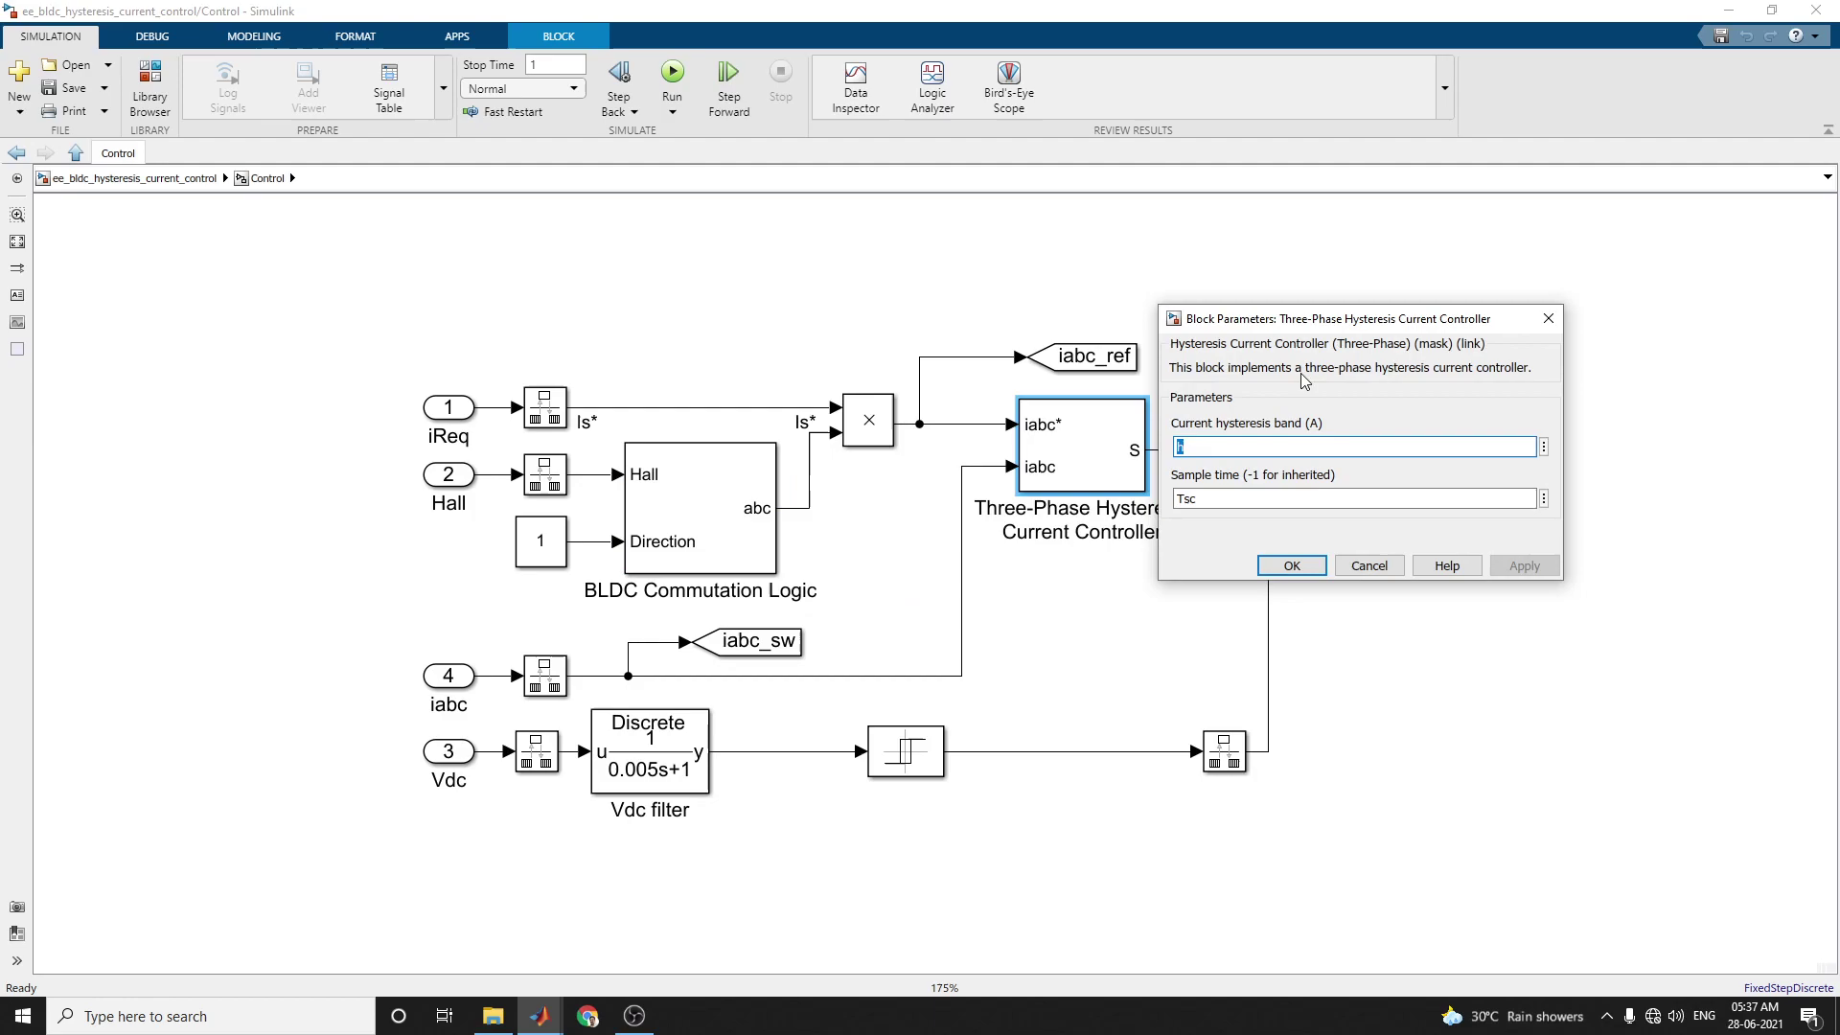
drag(1322, 324, 1452, 337)
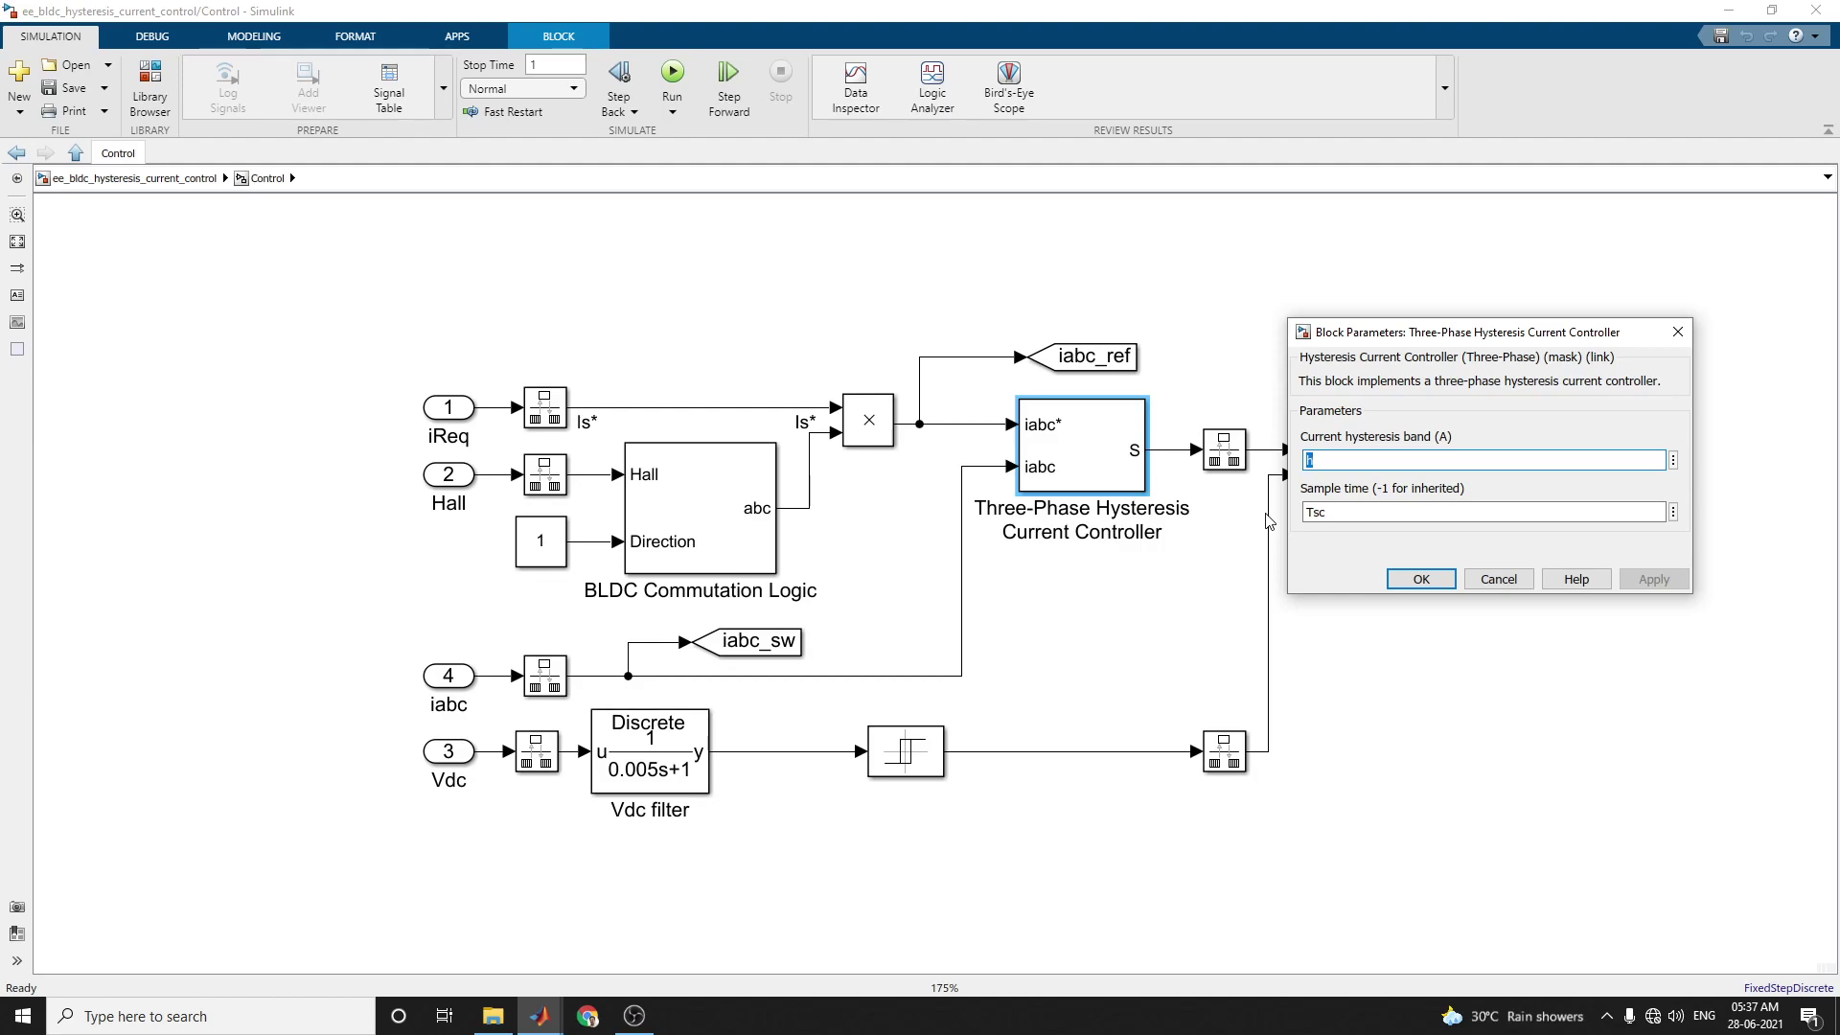
click(1499, 579)
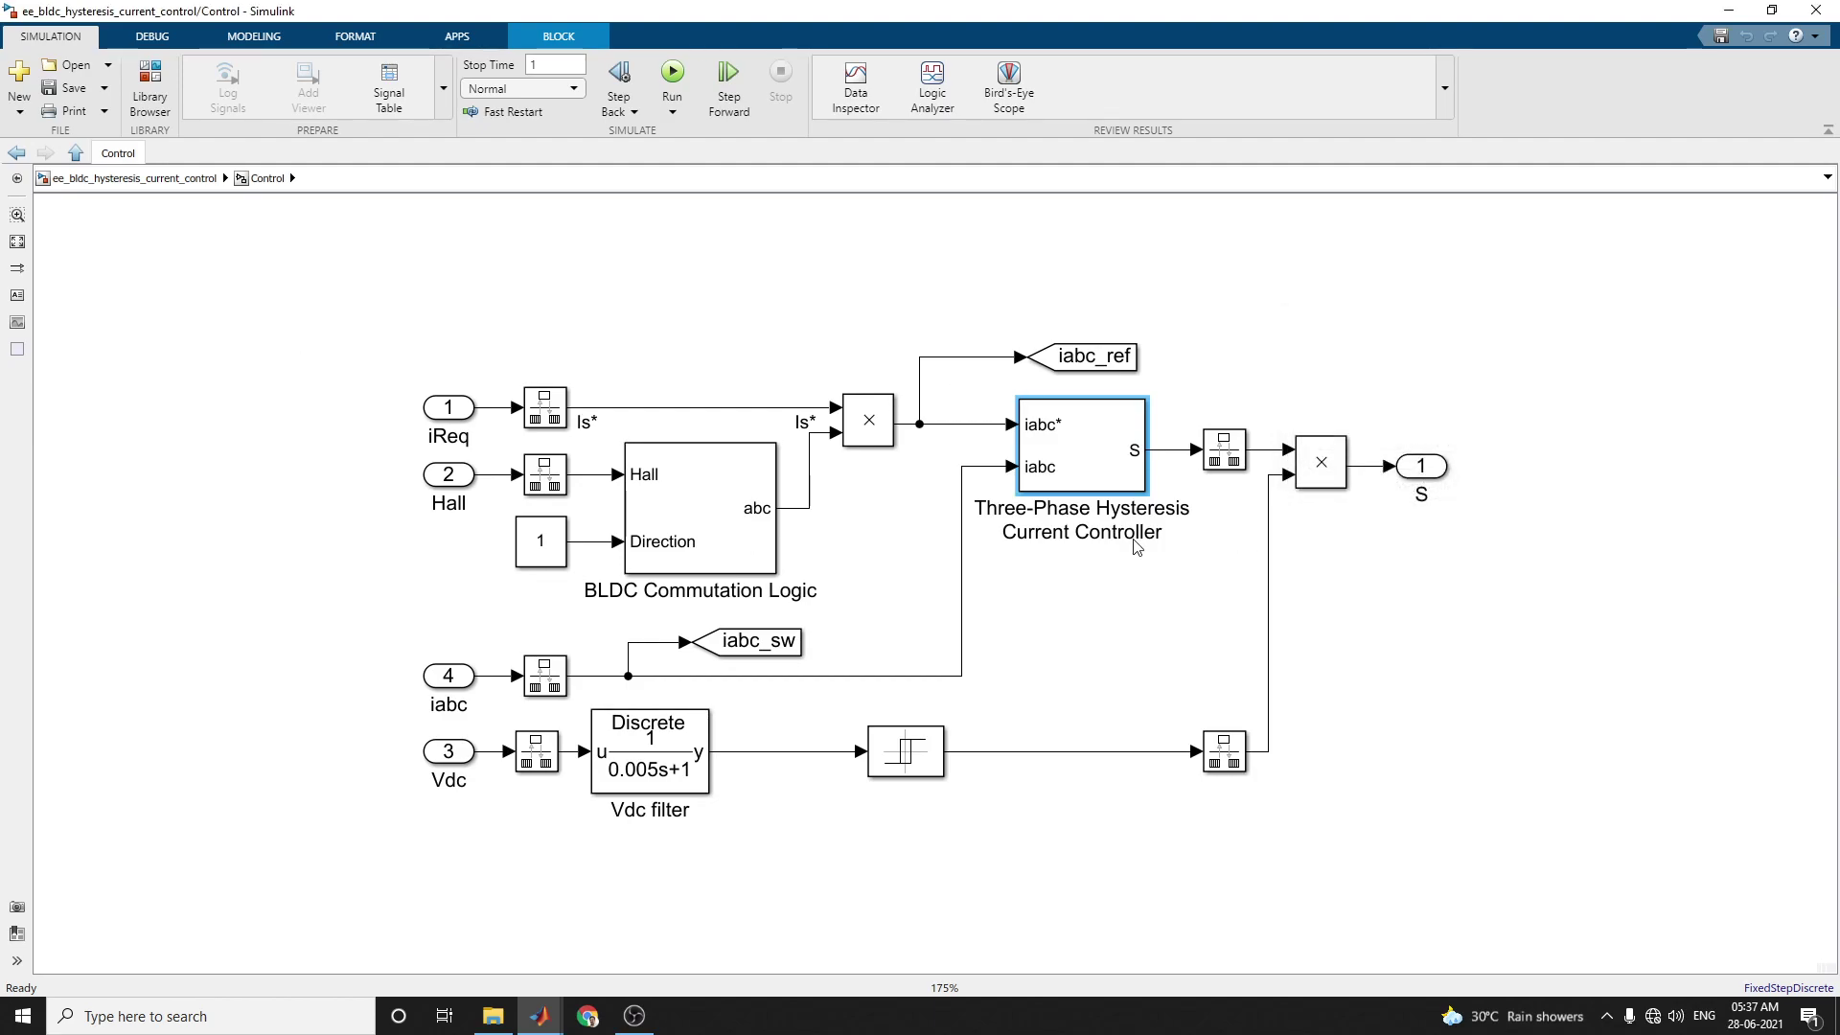
Review the Vdc filter parameters, showing a 0.005 s filter.
double_click(683, 781)
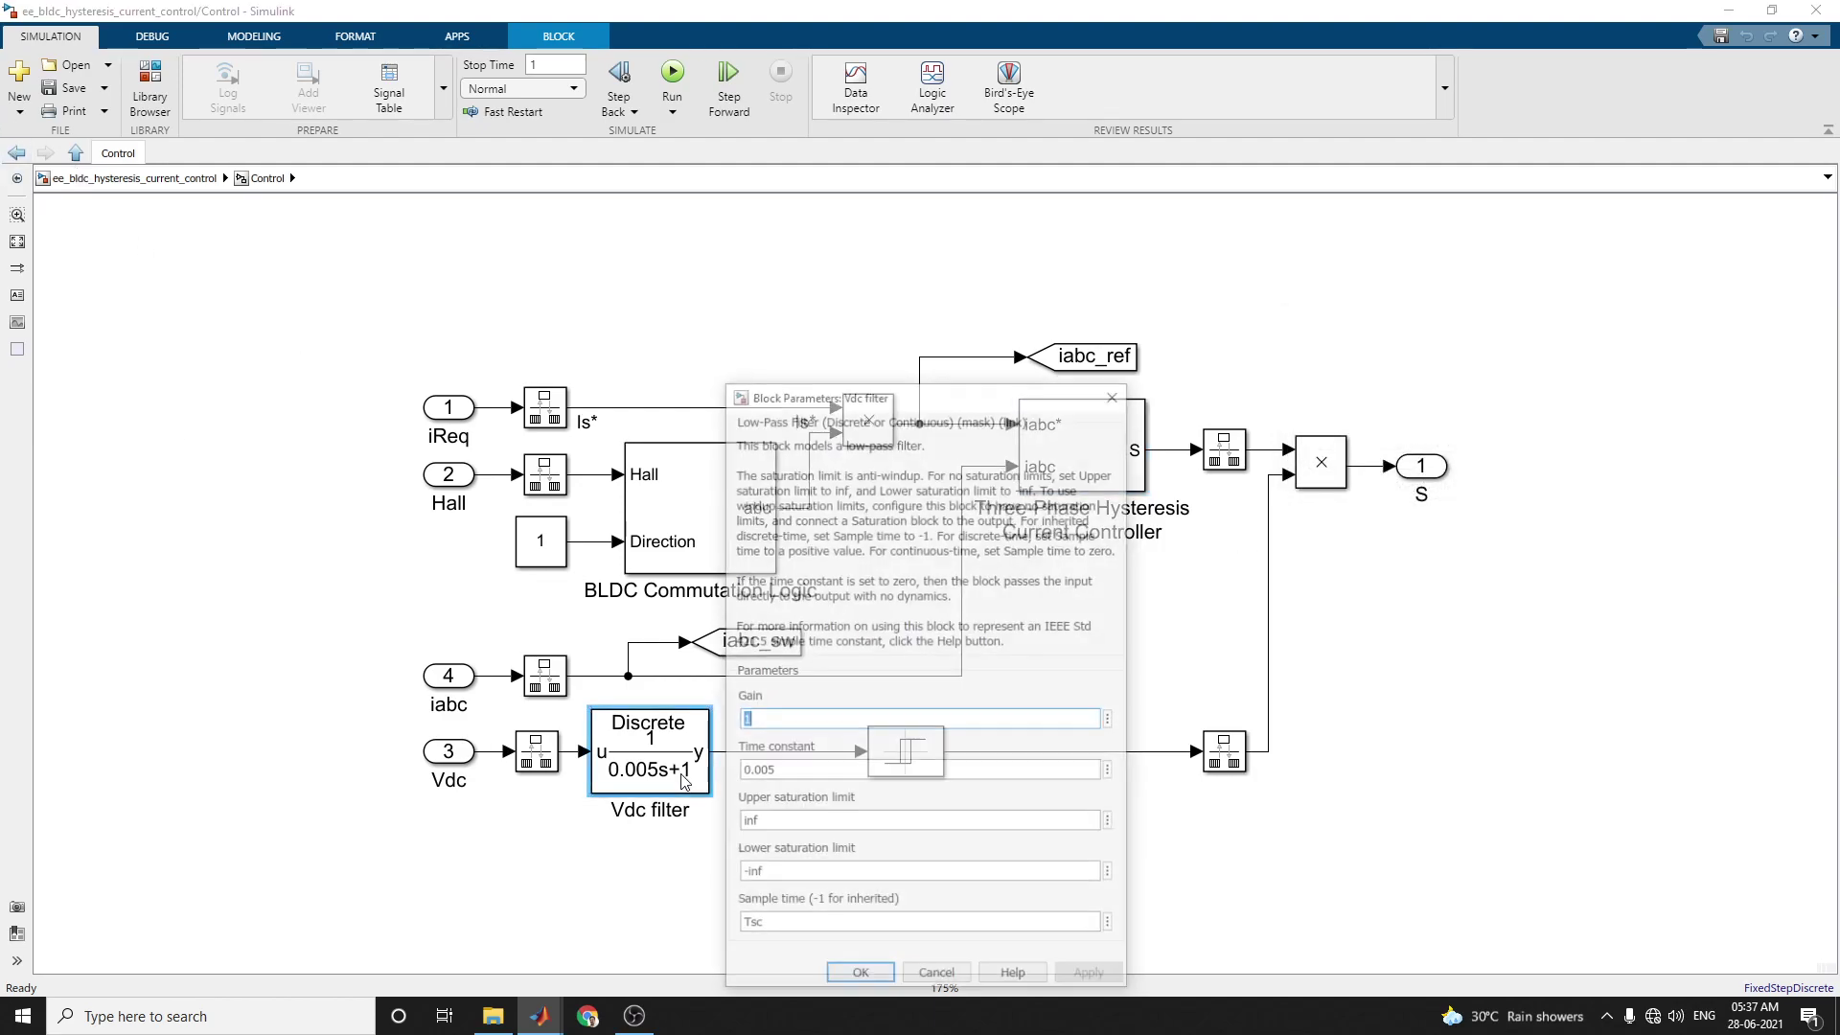
drag(856, 395, 1357, 229)
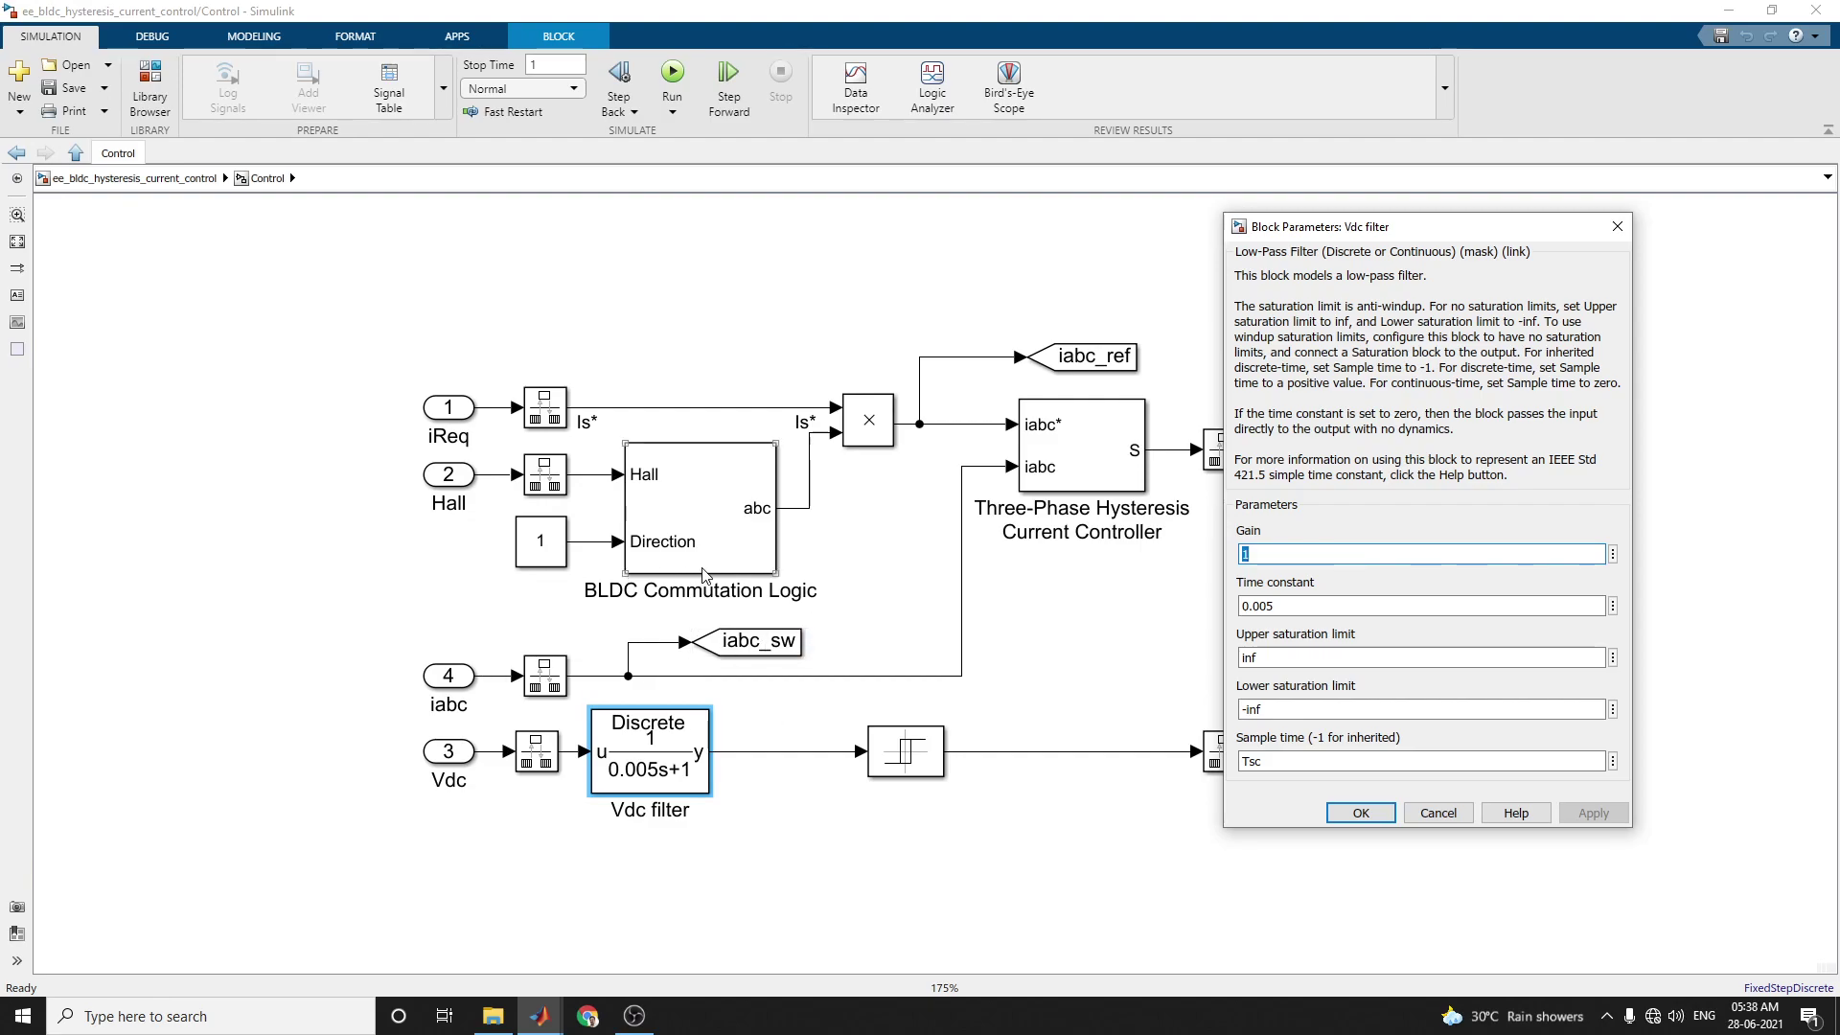
click(651, 684)
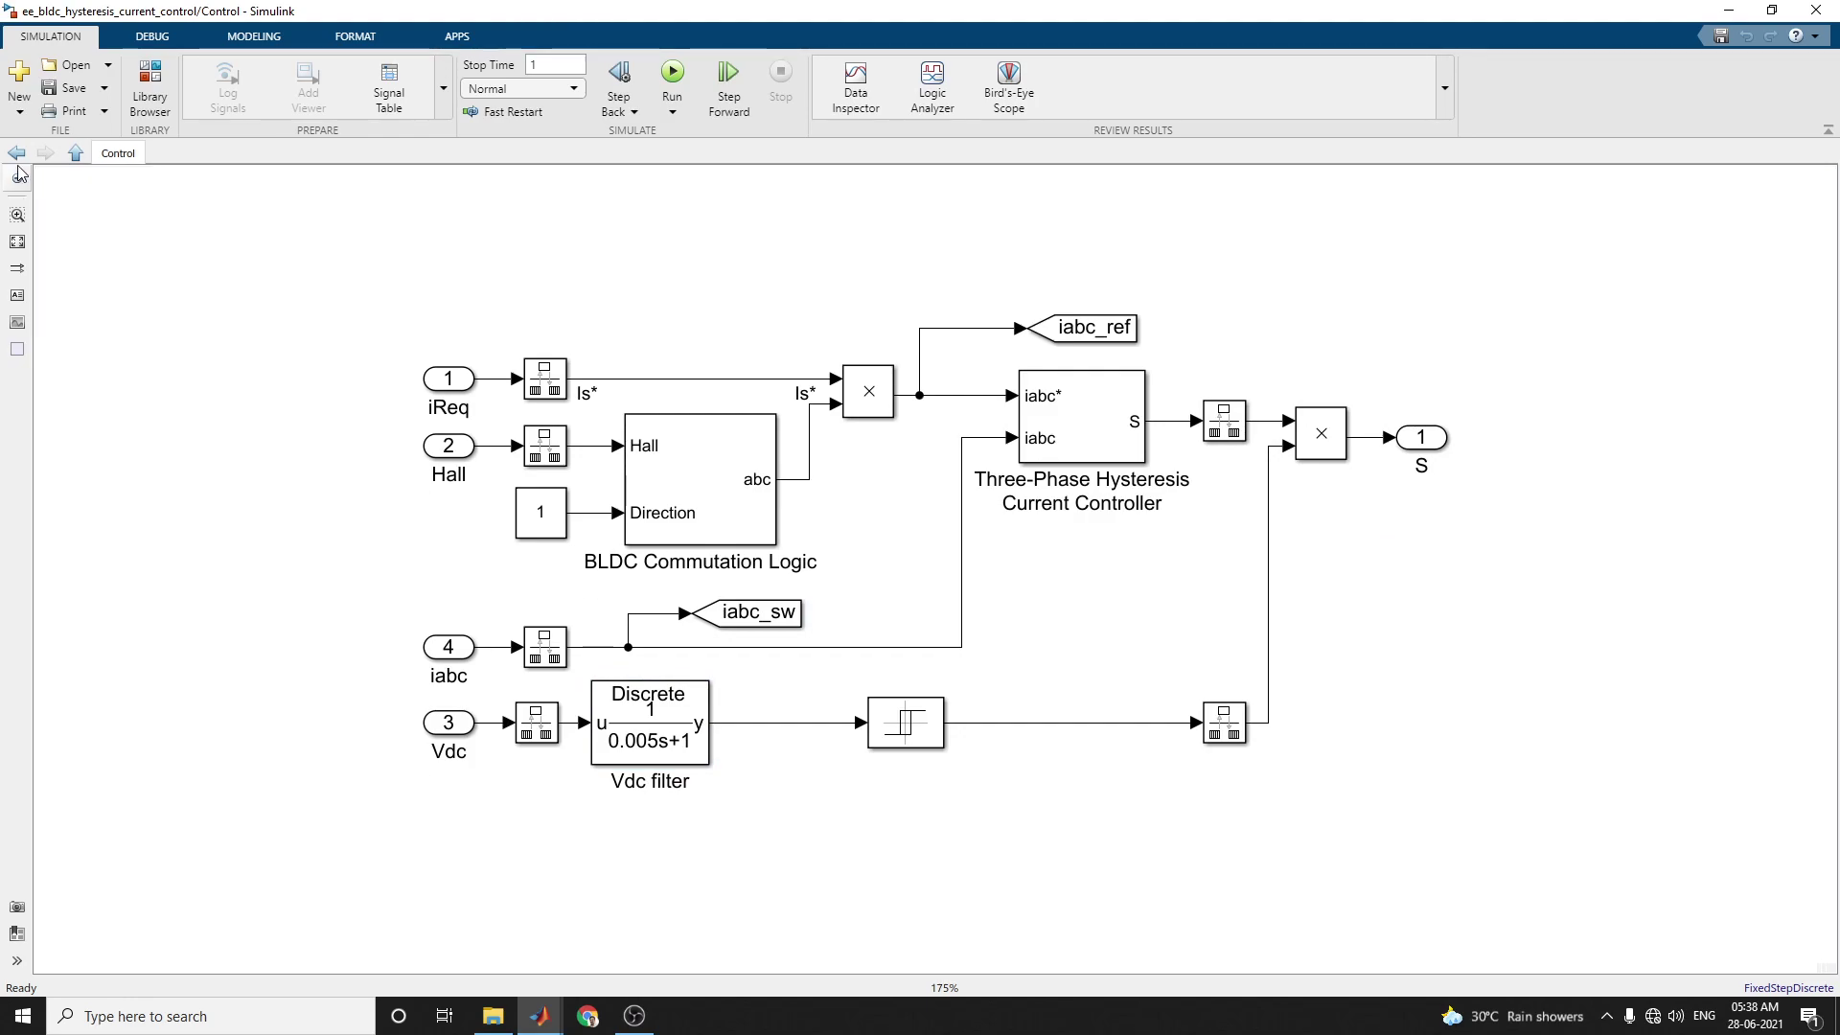
Open the Scopes subsystem to view the ia, speed and torque scopes, then return to the top level.
click(17, 157)
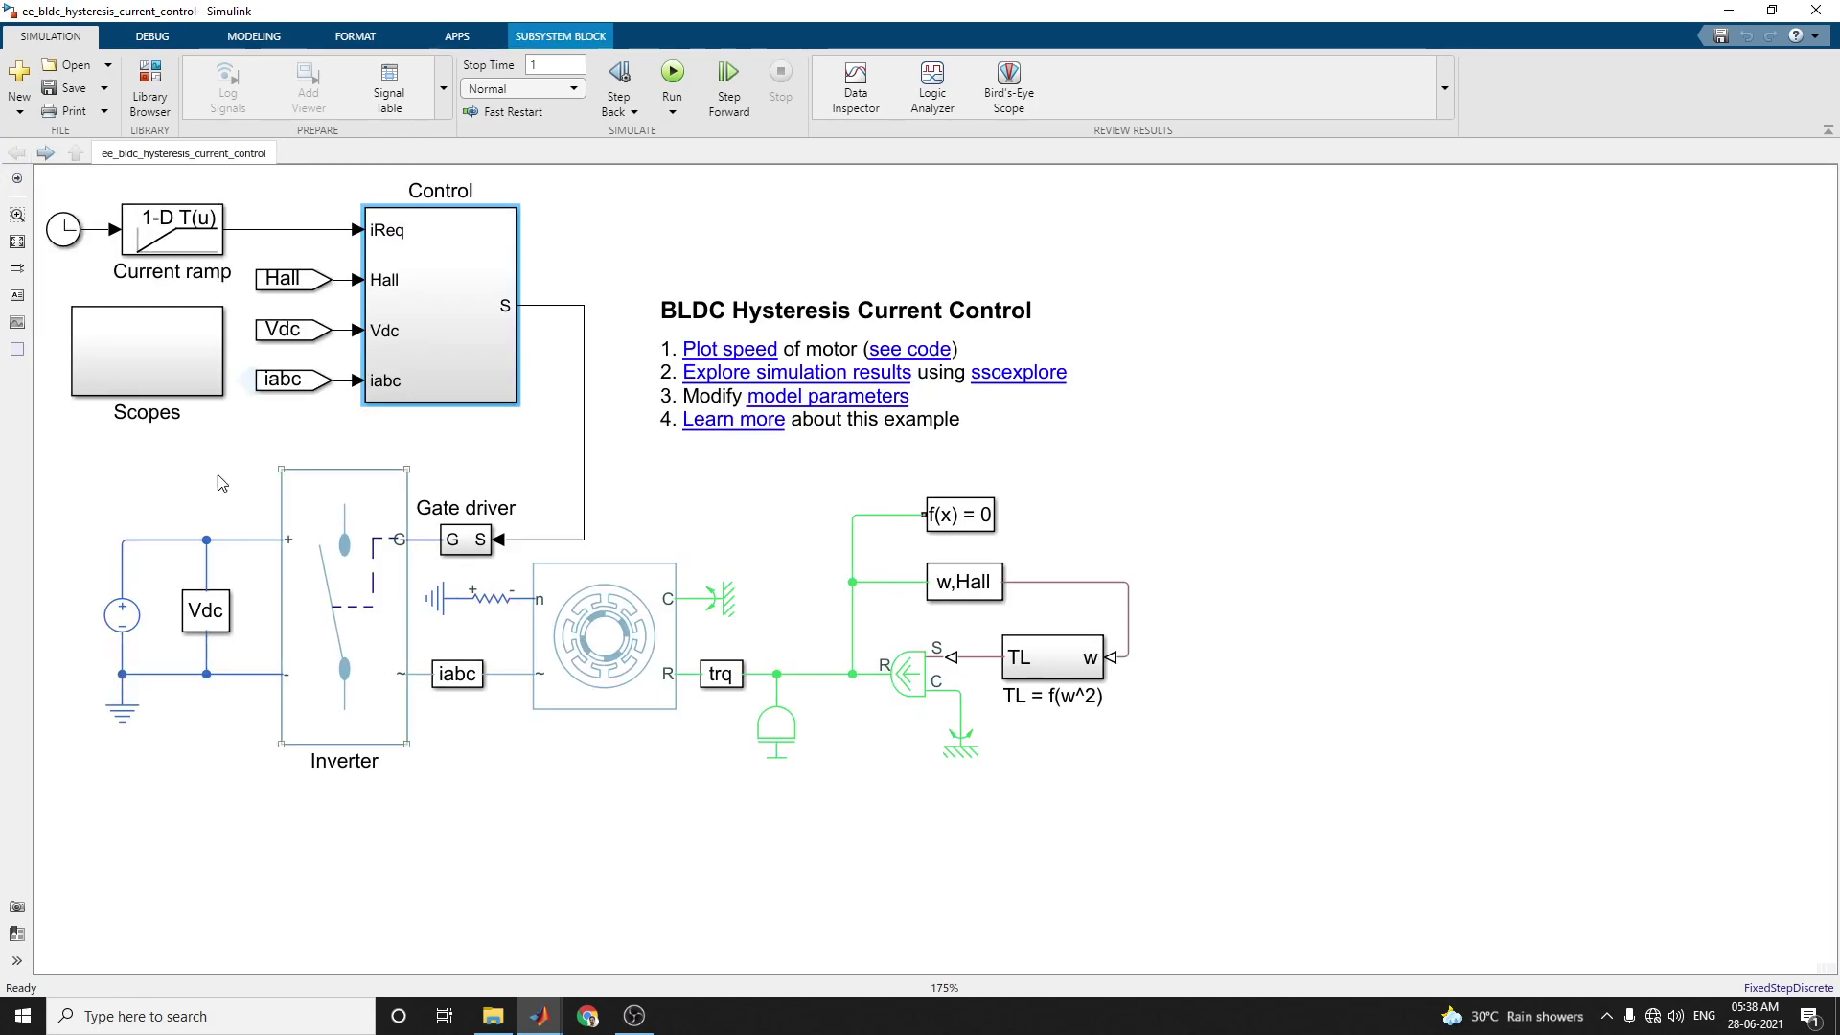
double_click(143, 374)
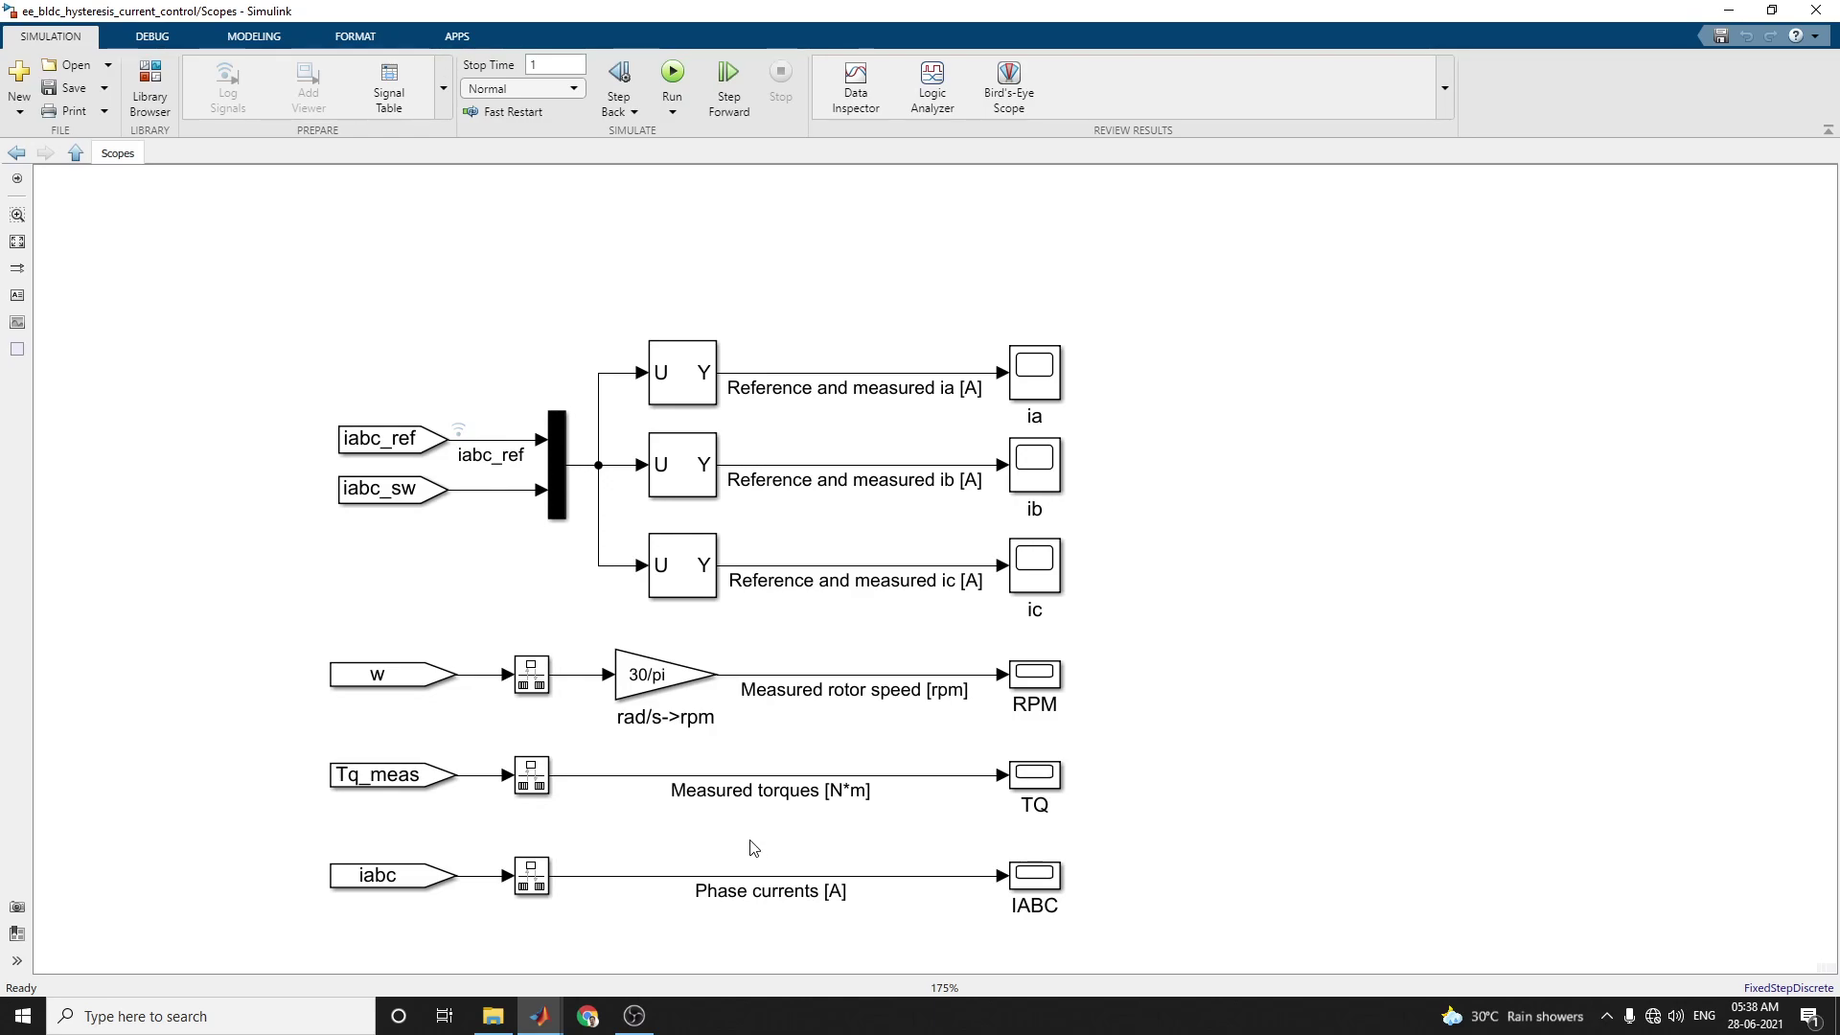
click(1060, 376)
click(1077, 607)
click(16, 153)
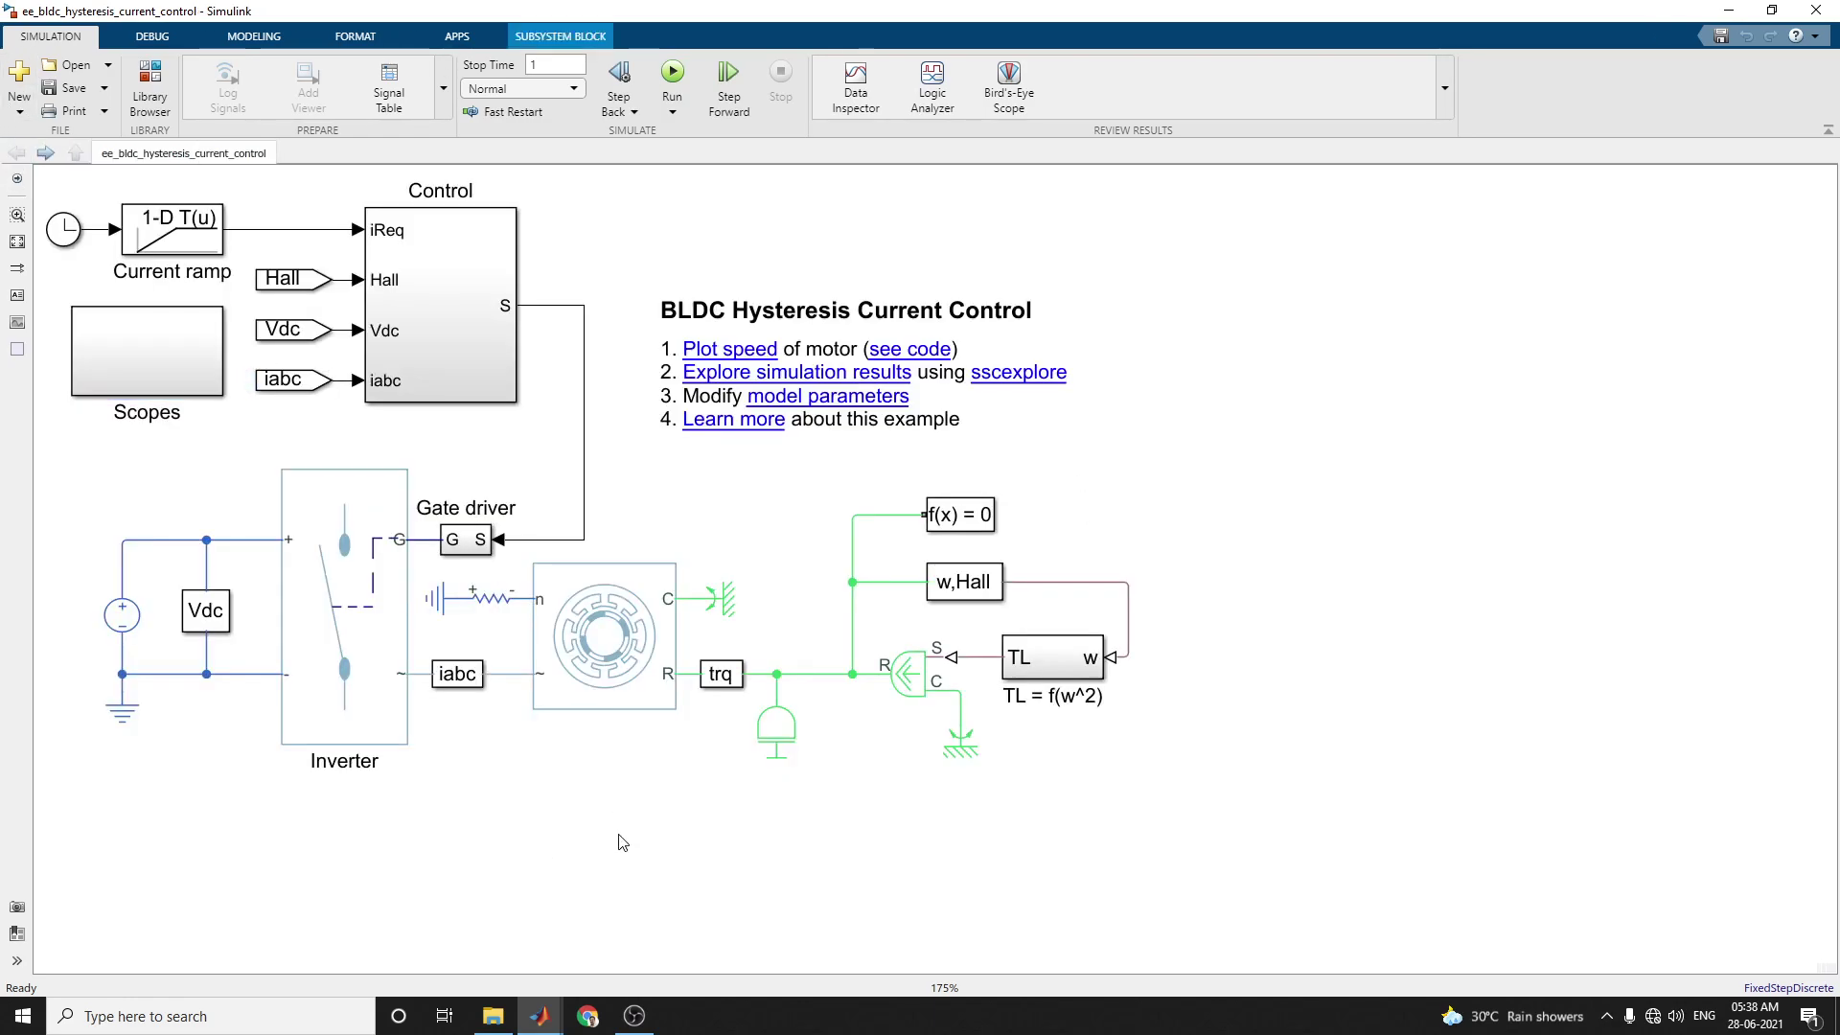
Open the Inverter block's parameters and locate the Inverter in the diagram.
click(350, 625)
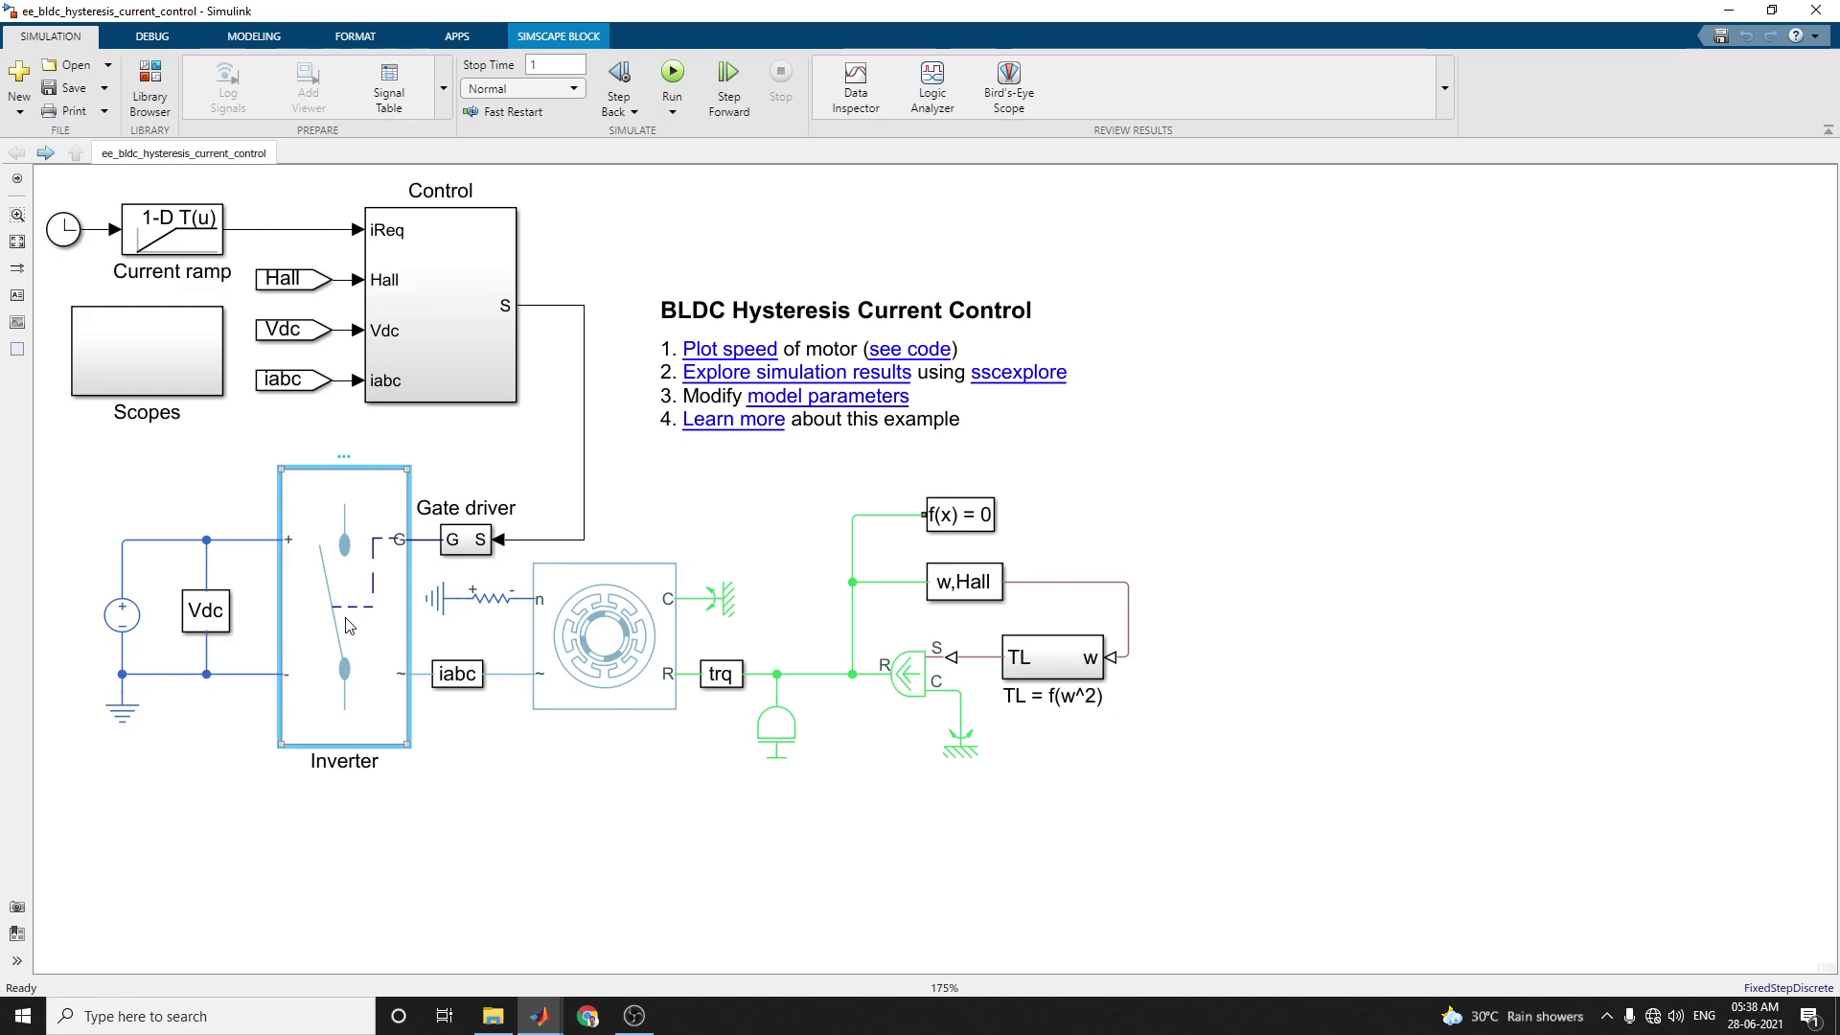
double_click(350, 624)
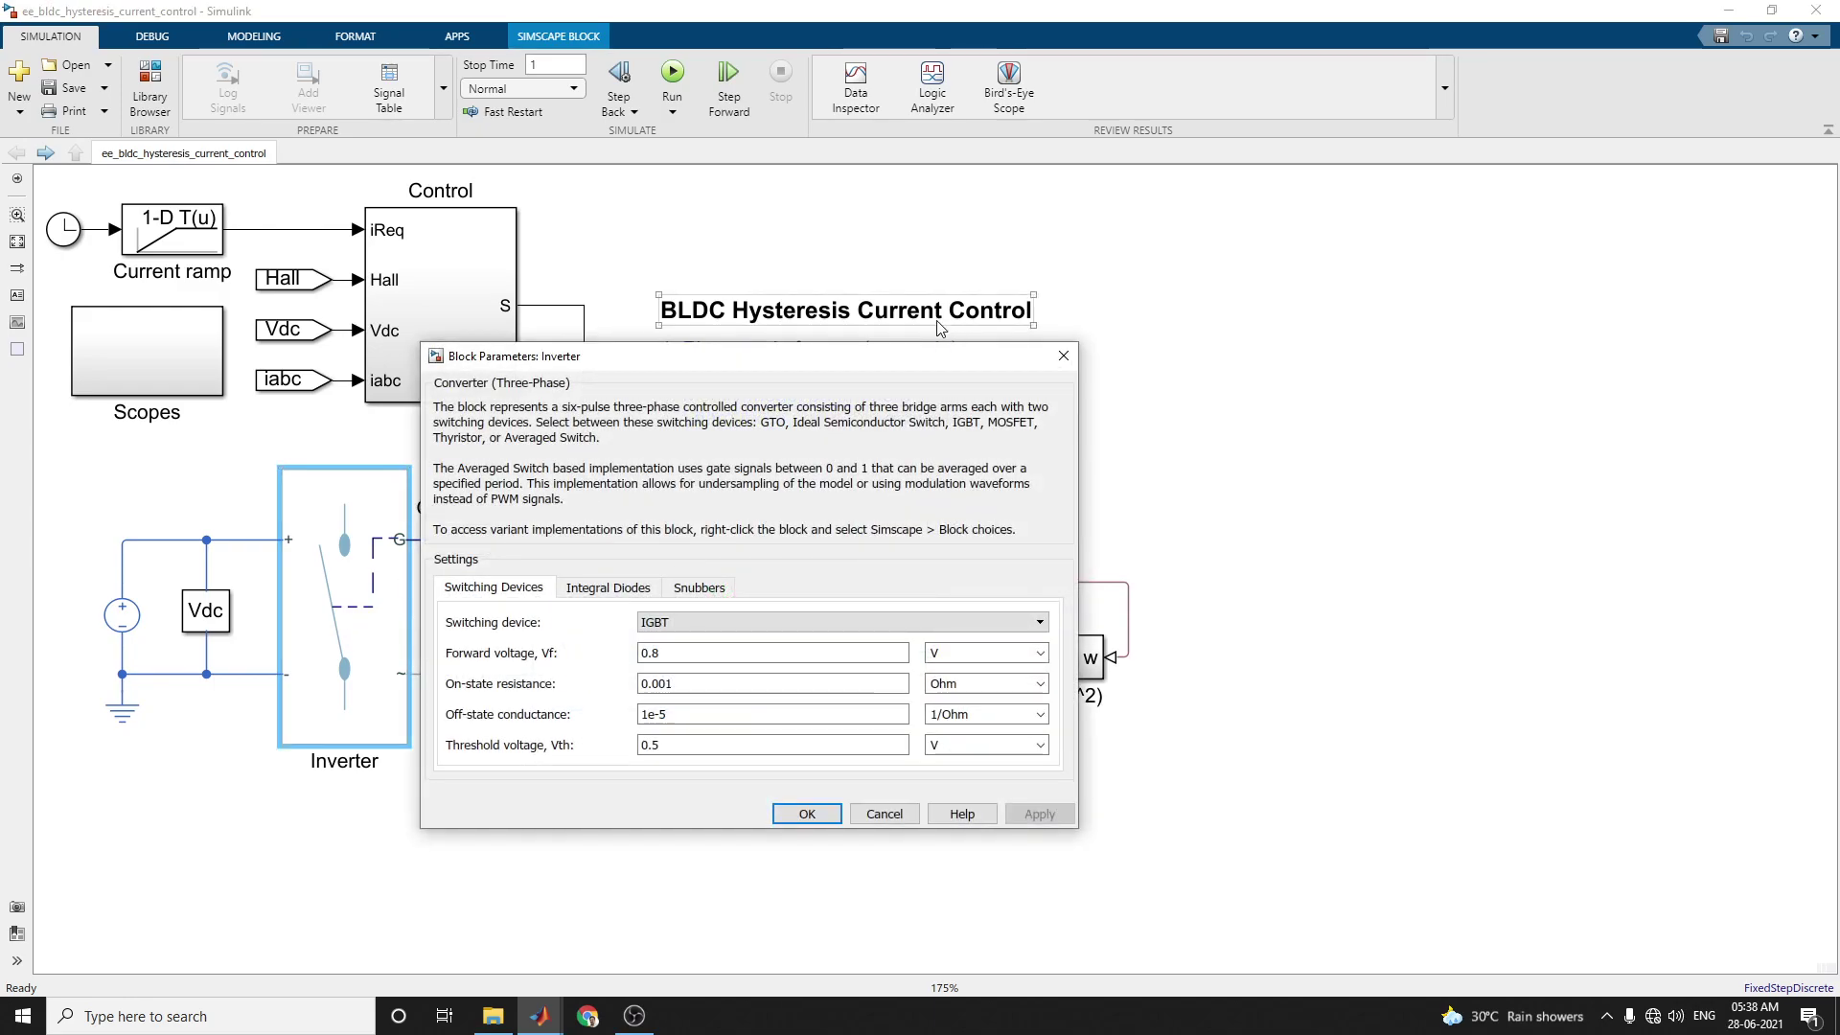
drag(819, 365, 1455, 278)
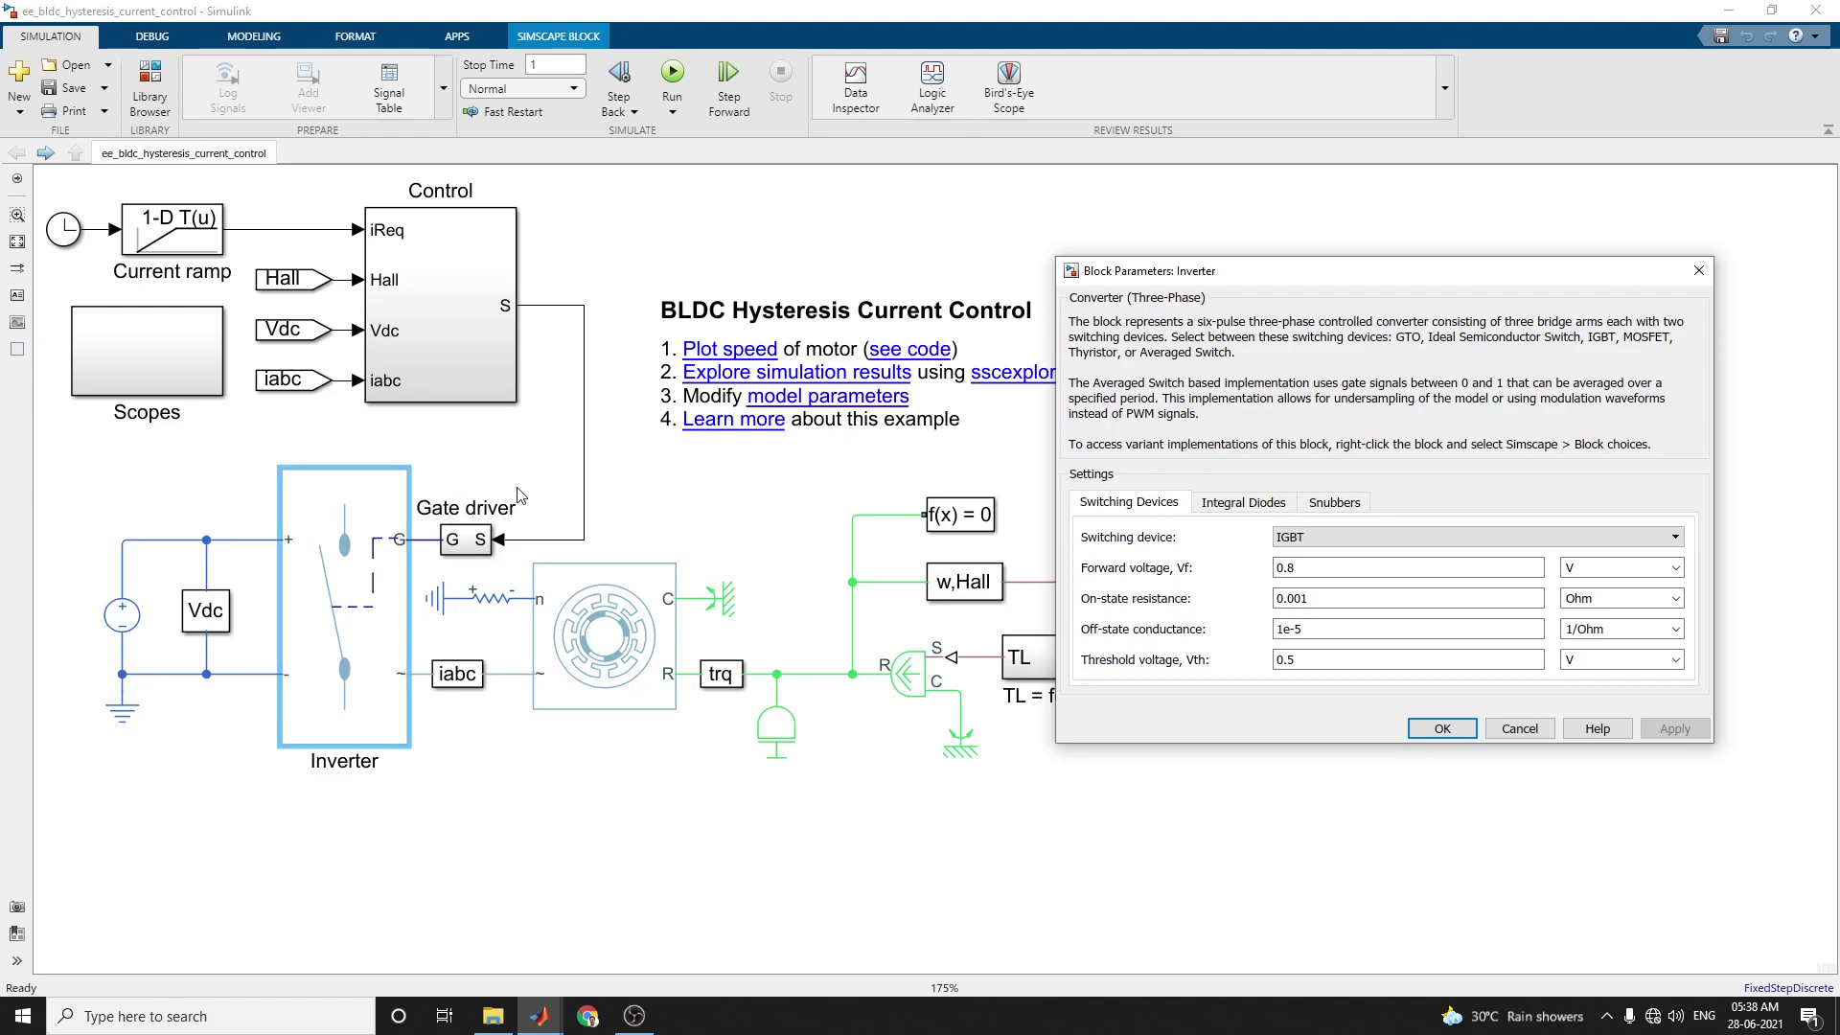
click(405, 521)
drag(1209, 271, 909, 195)
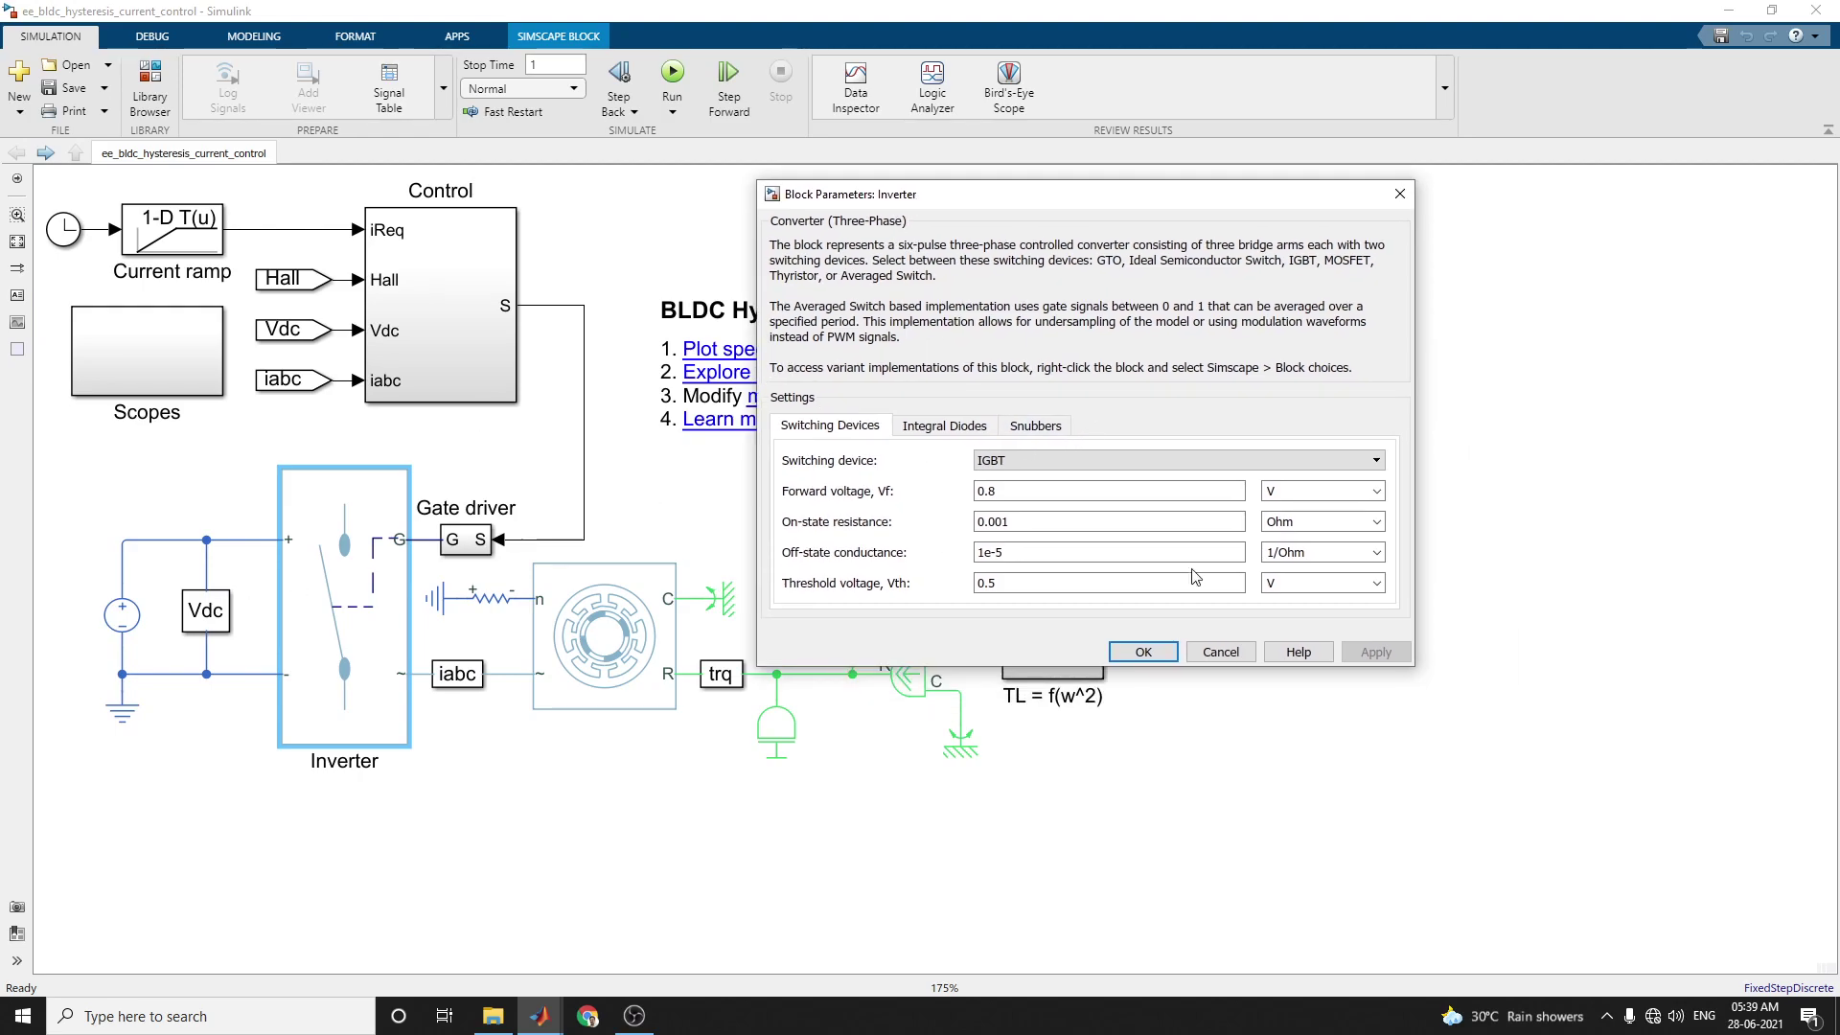
Keep IGBT as the switching device and show the integral diode settings.
click(1084, 461)
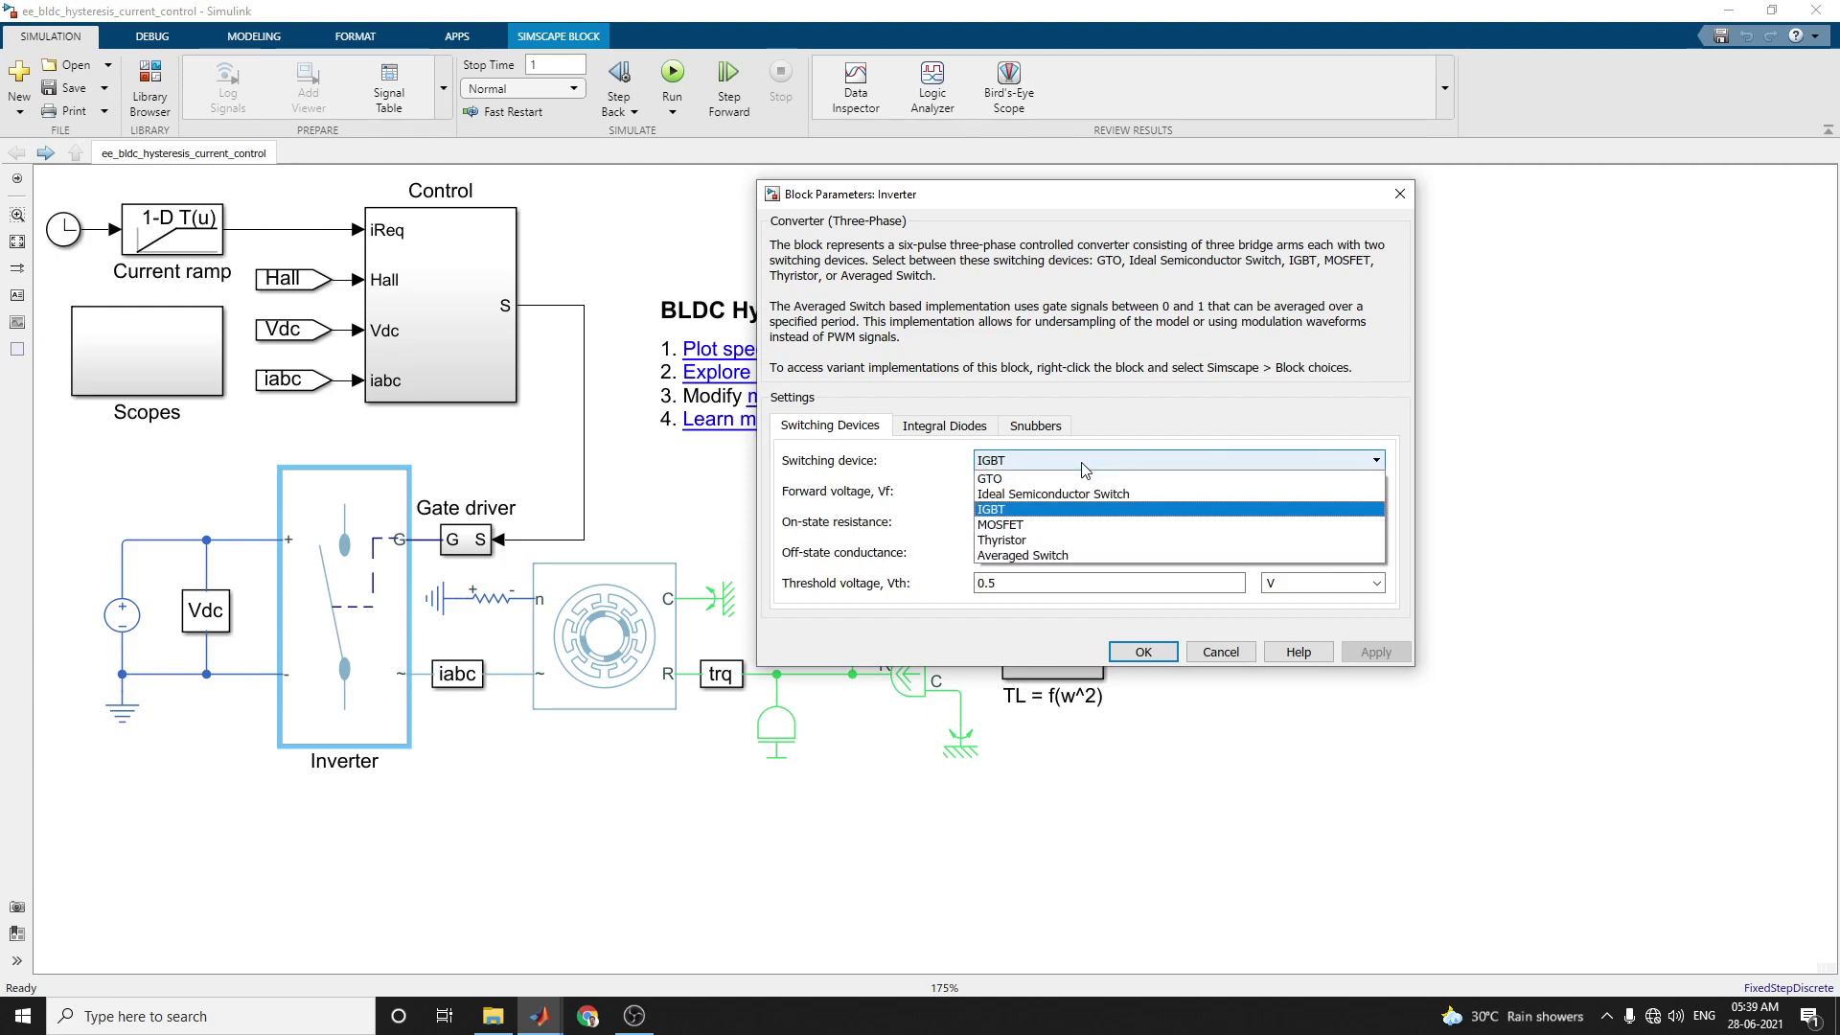
click(1035, 511)
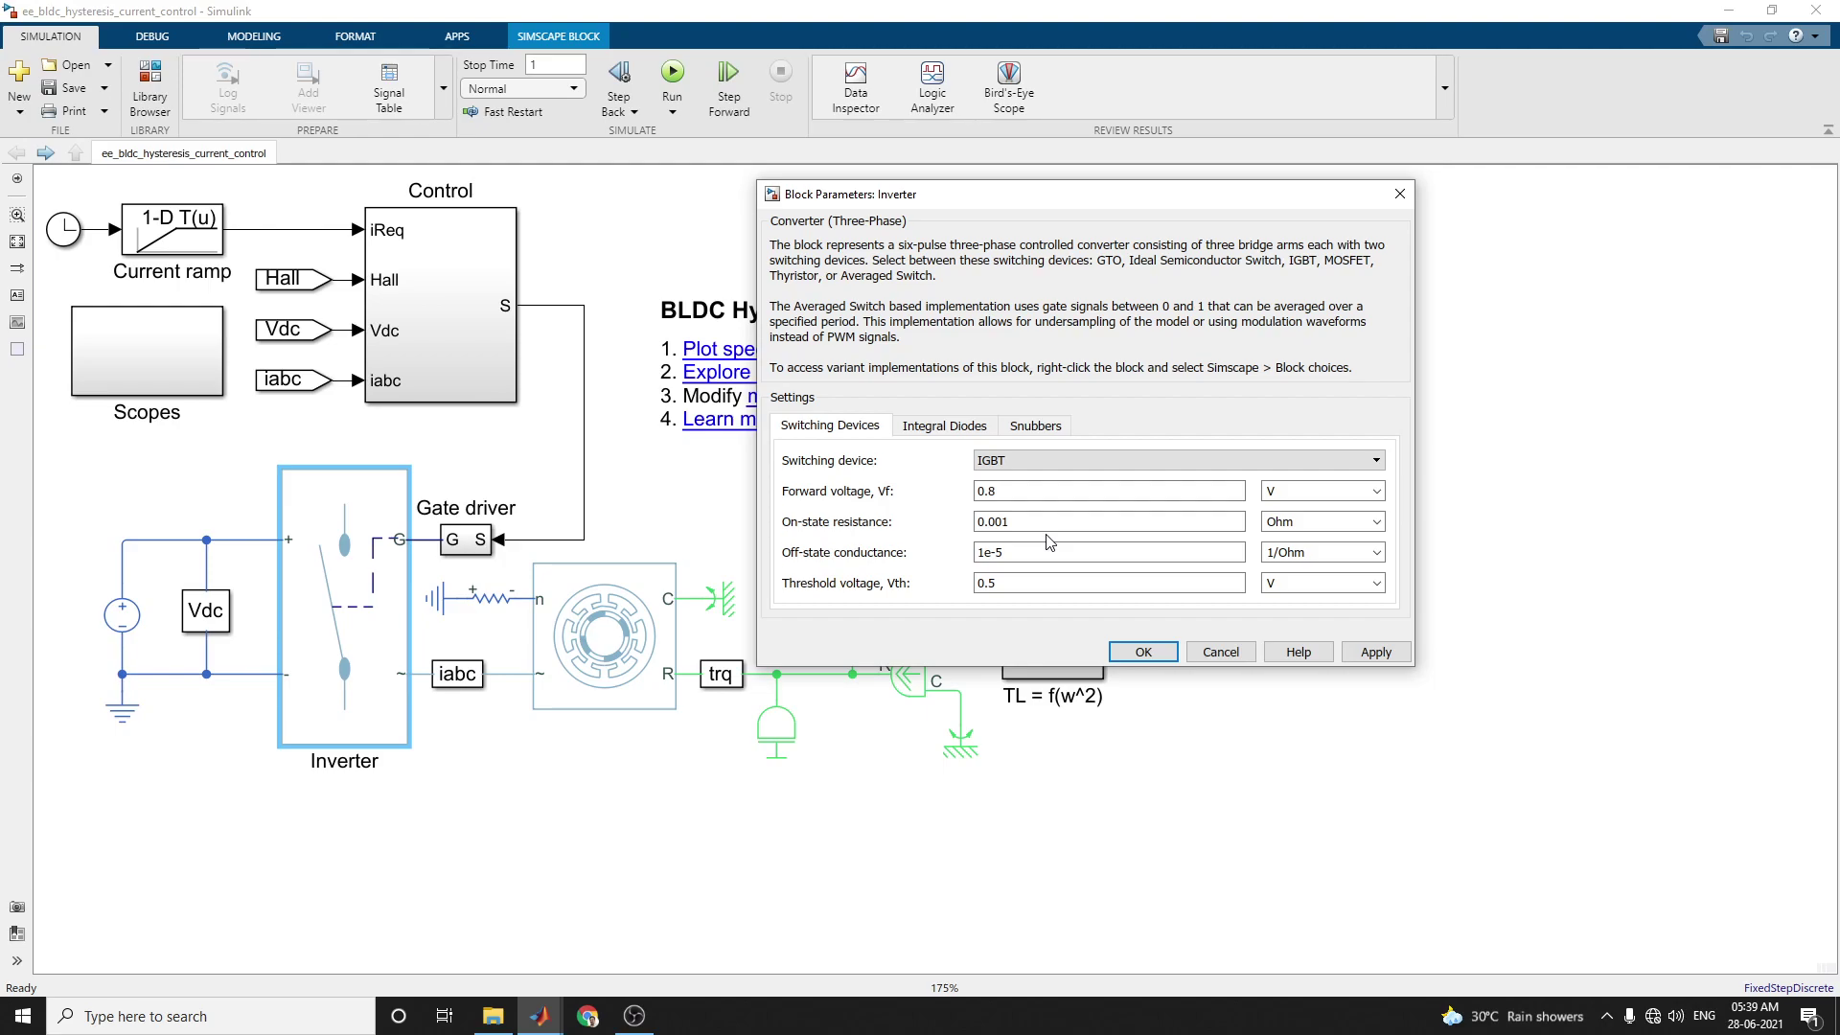
click(956, 436)
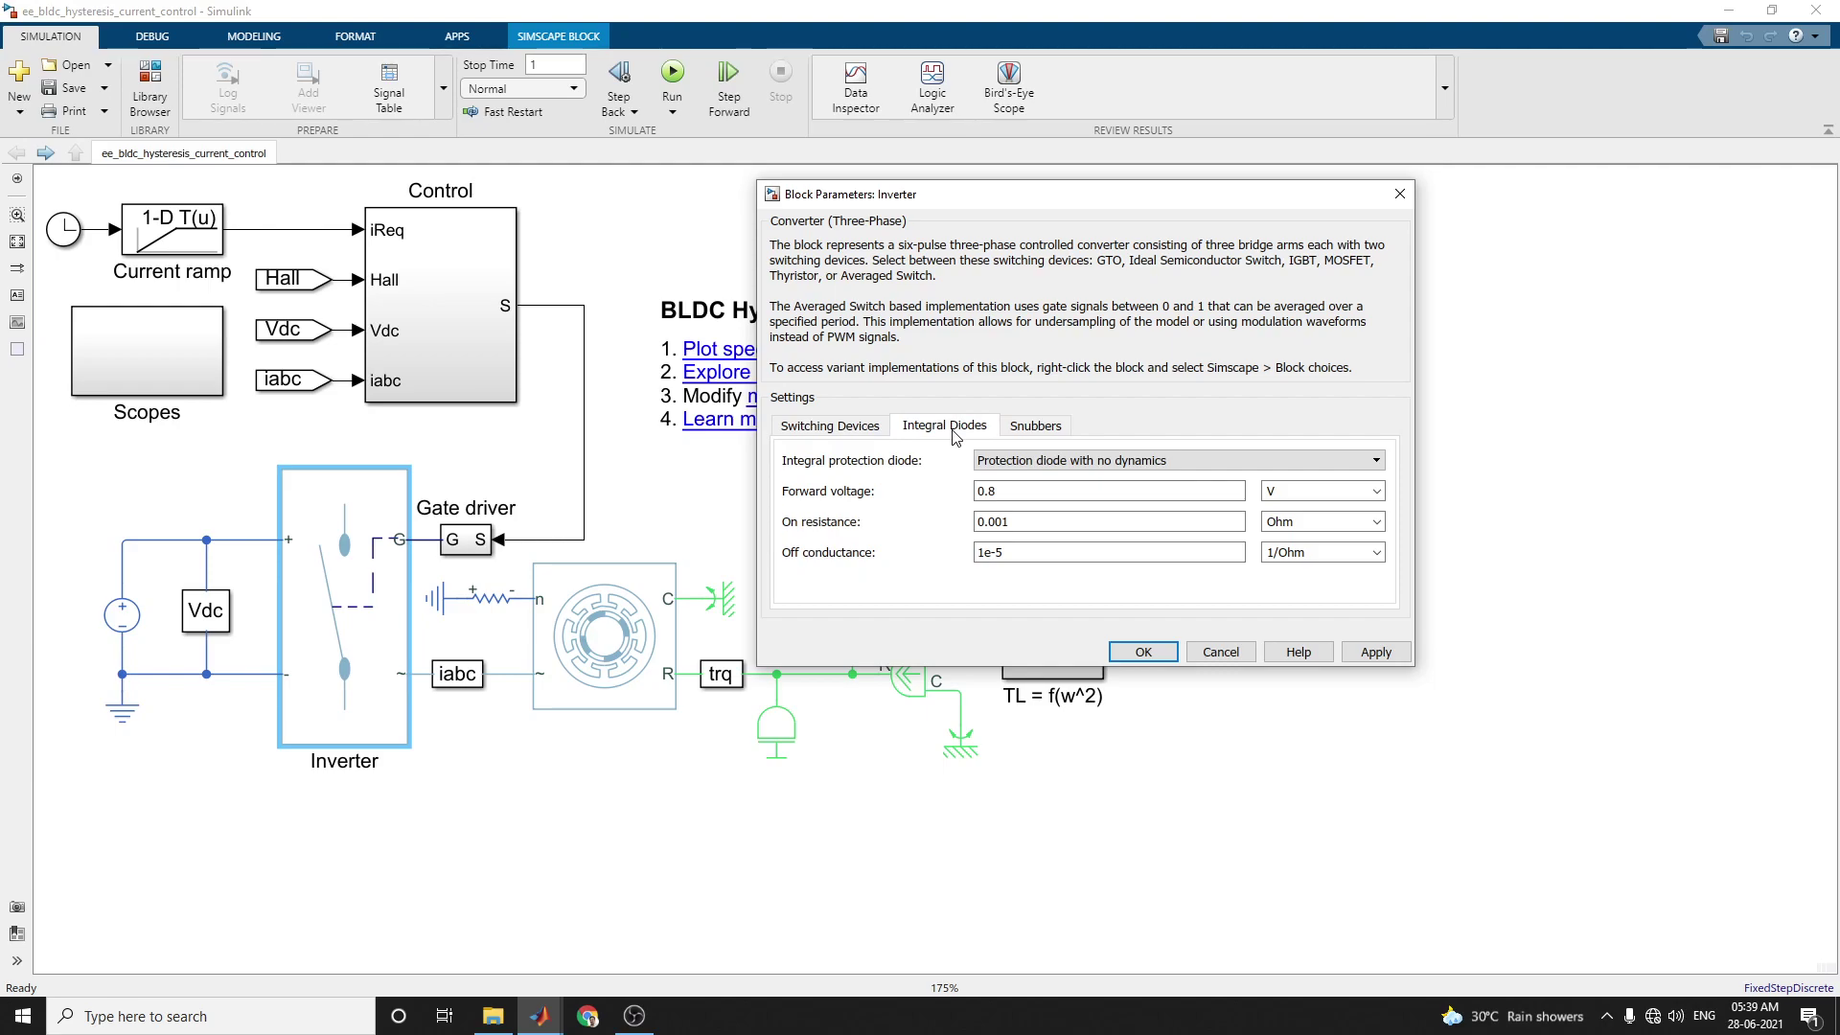
Keep the protection diode with no dynamics and Snubber None, then accept the Inverter settings.
click(1170, 465)
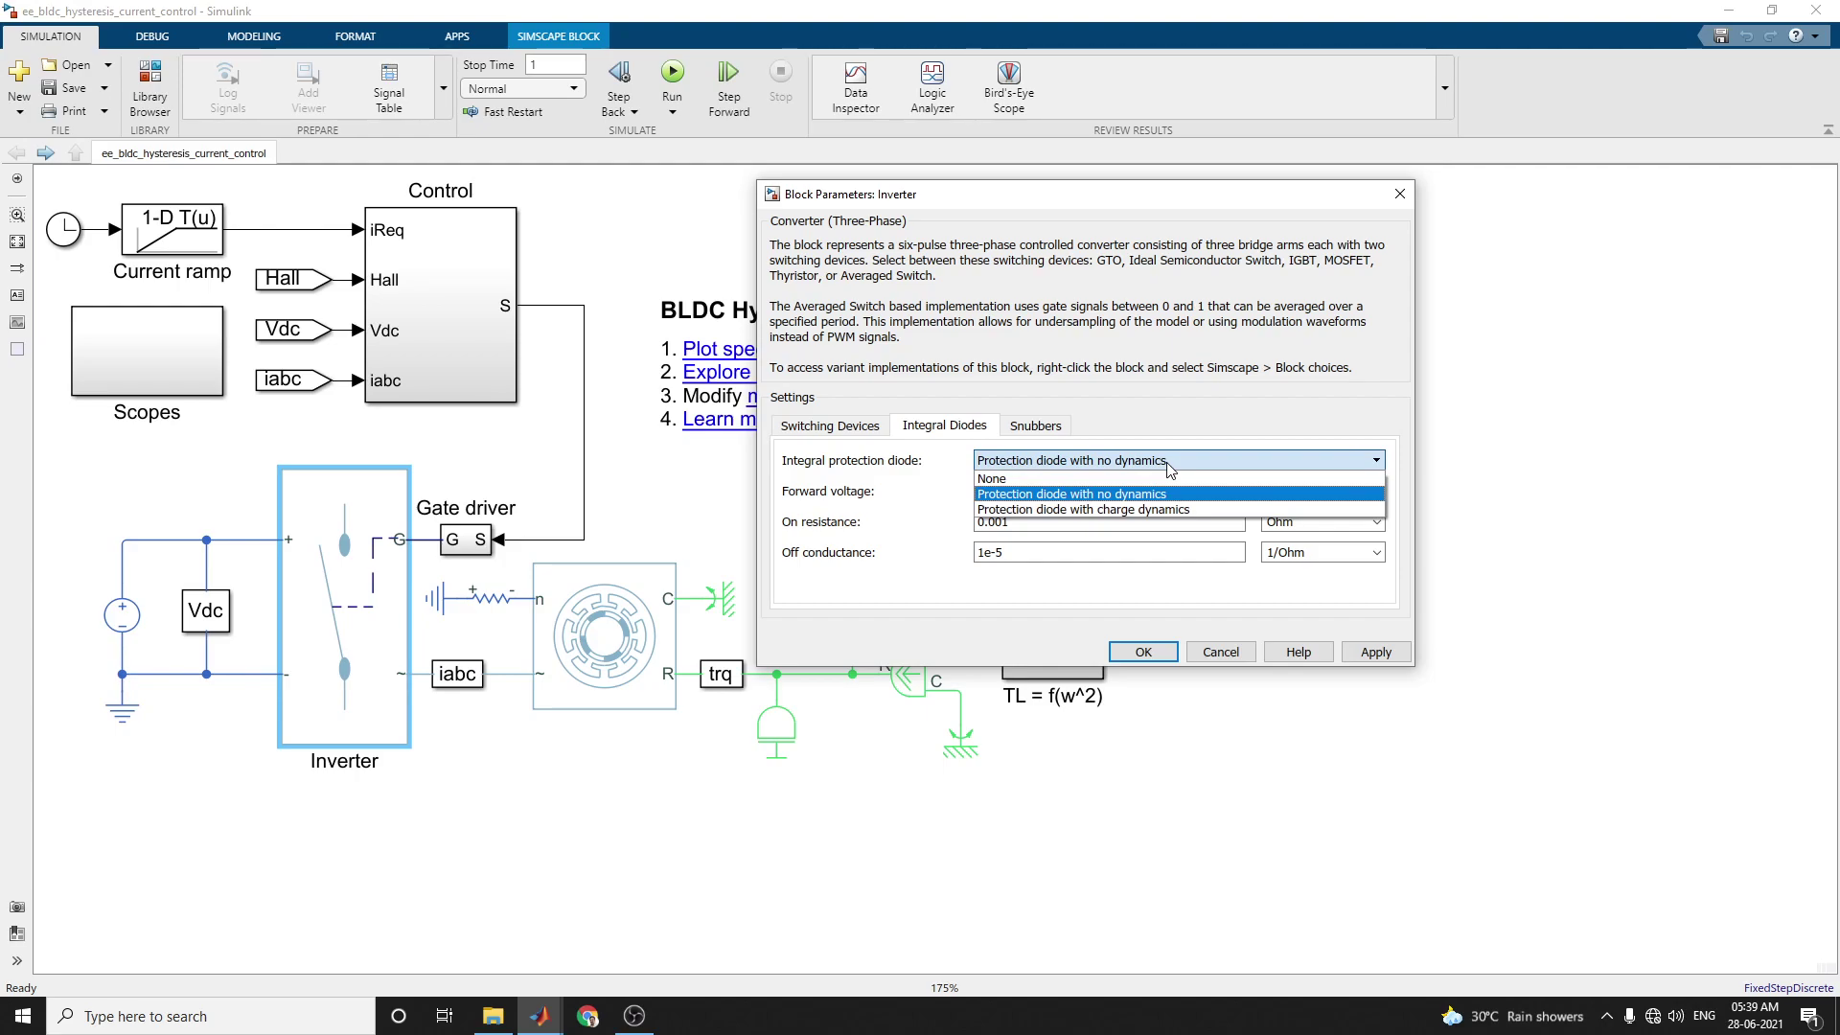
click(1170, 468)
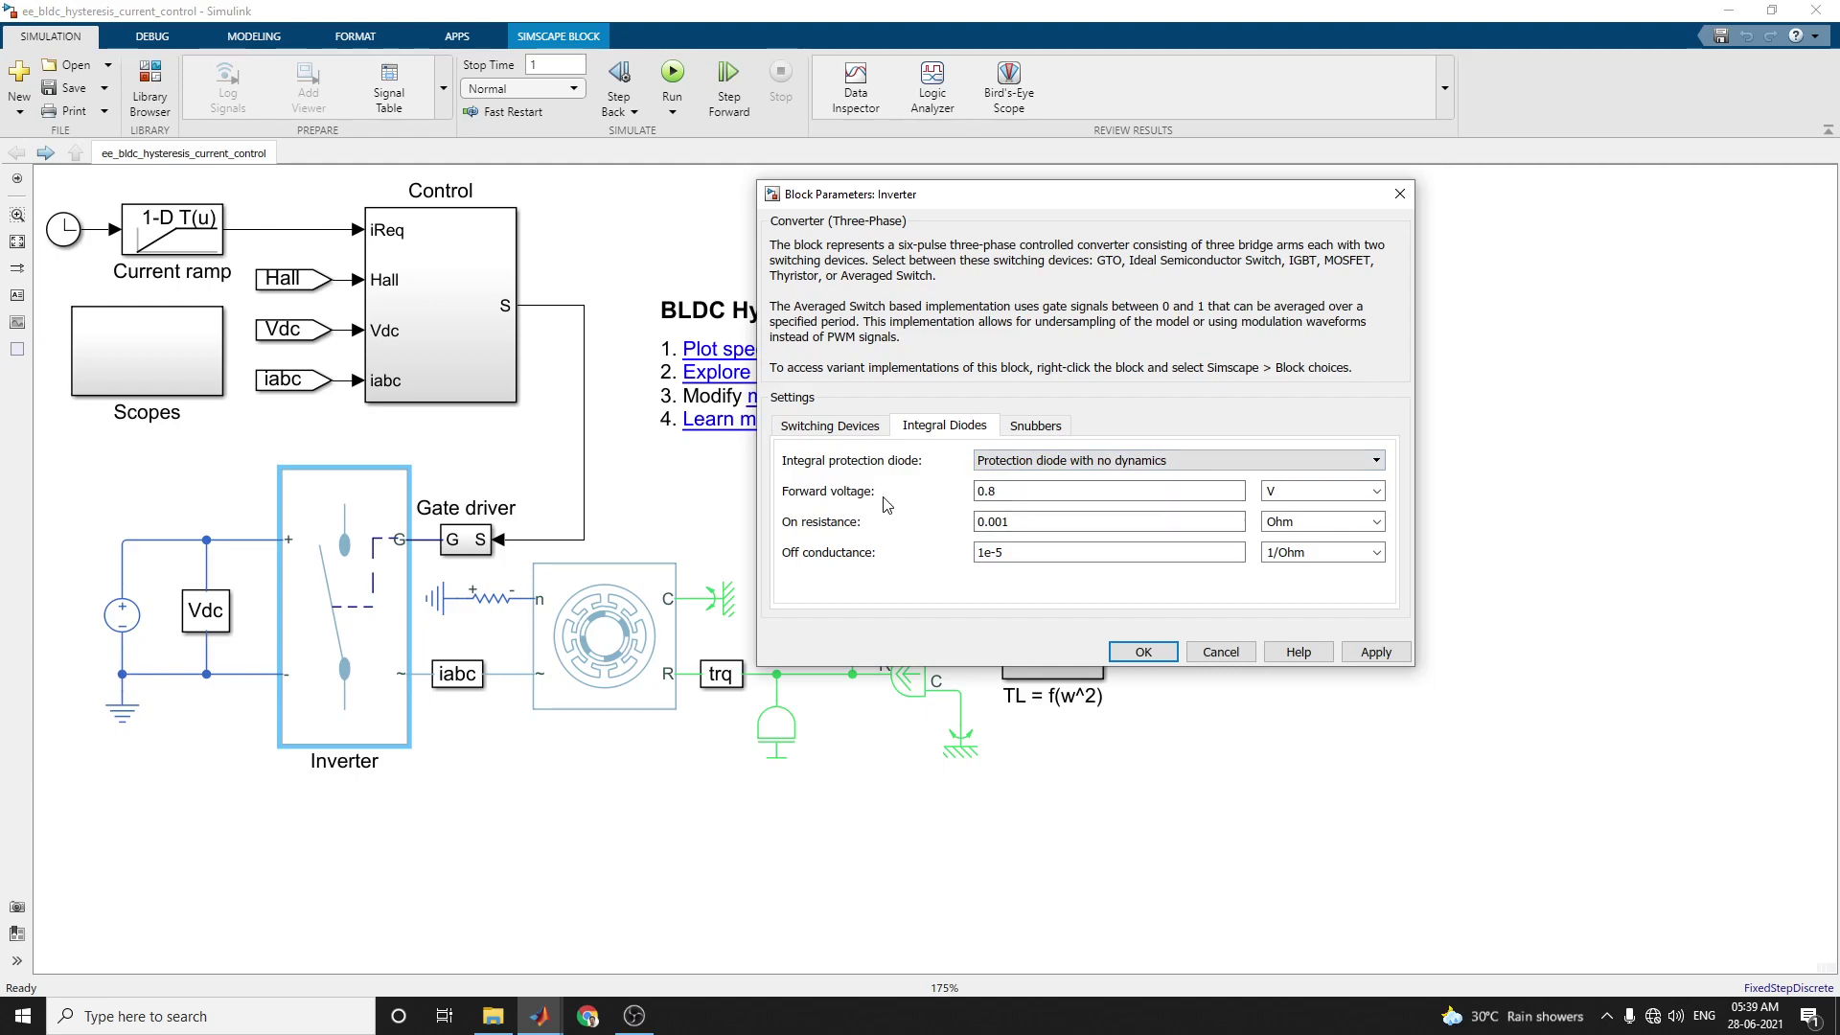
click(1026, 433)
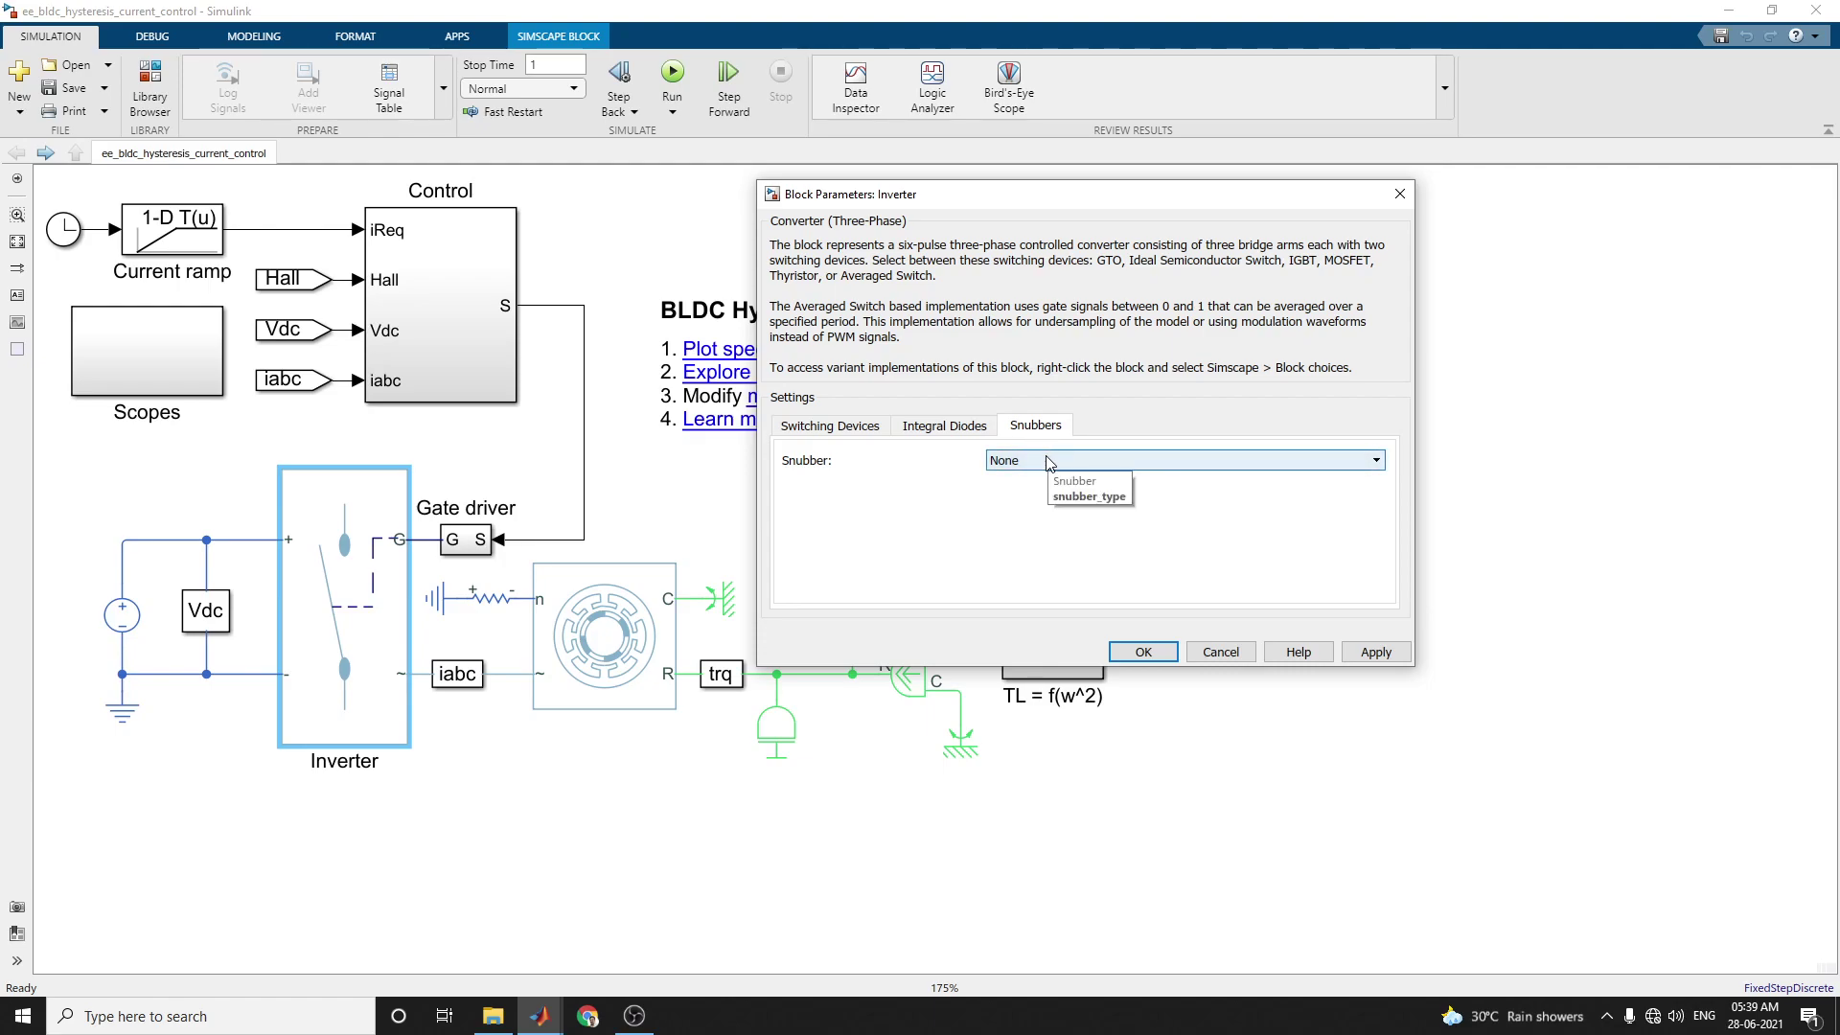
click(1047, 460)
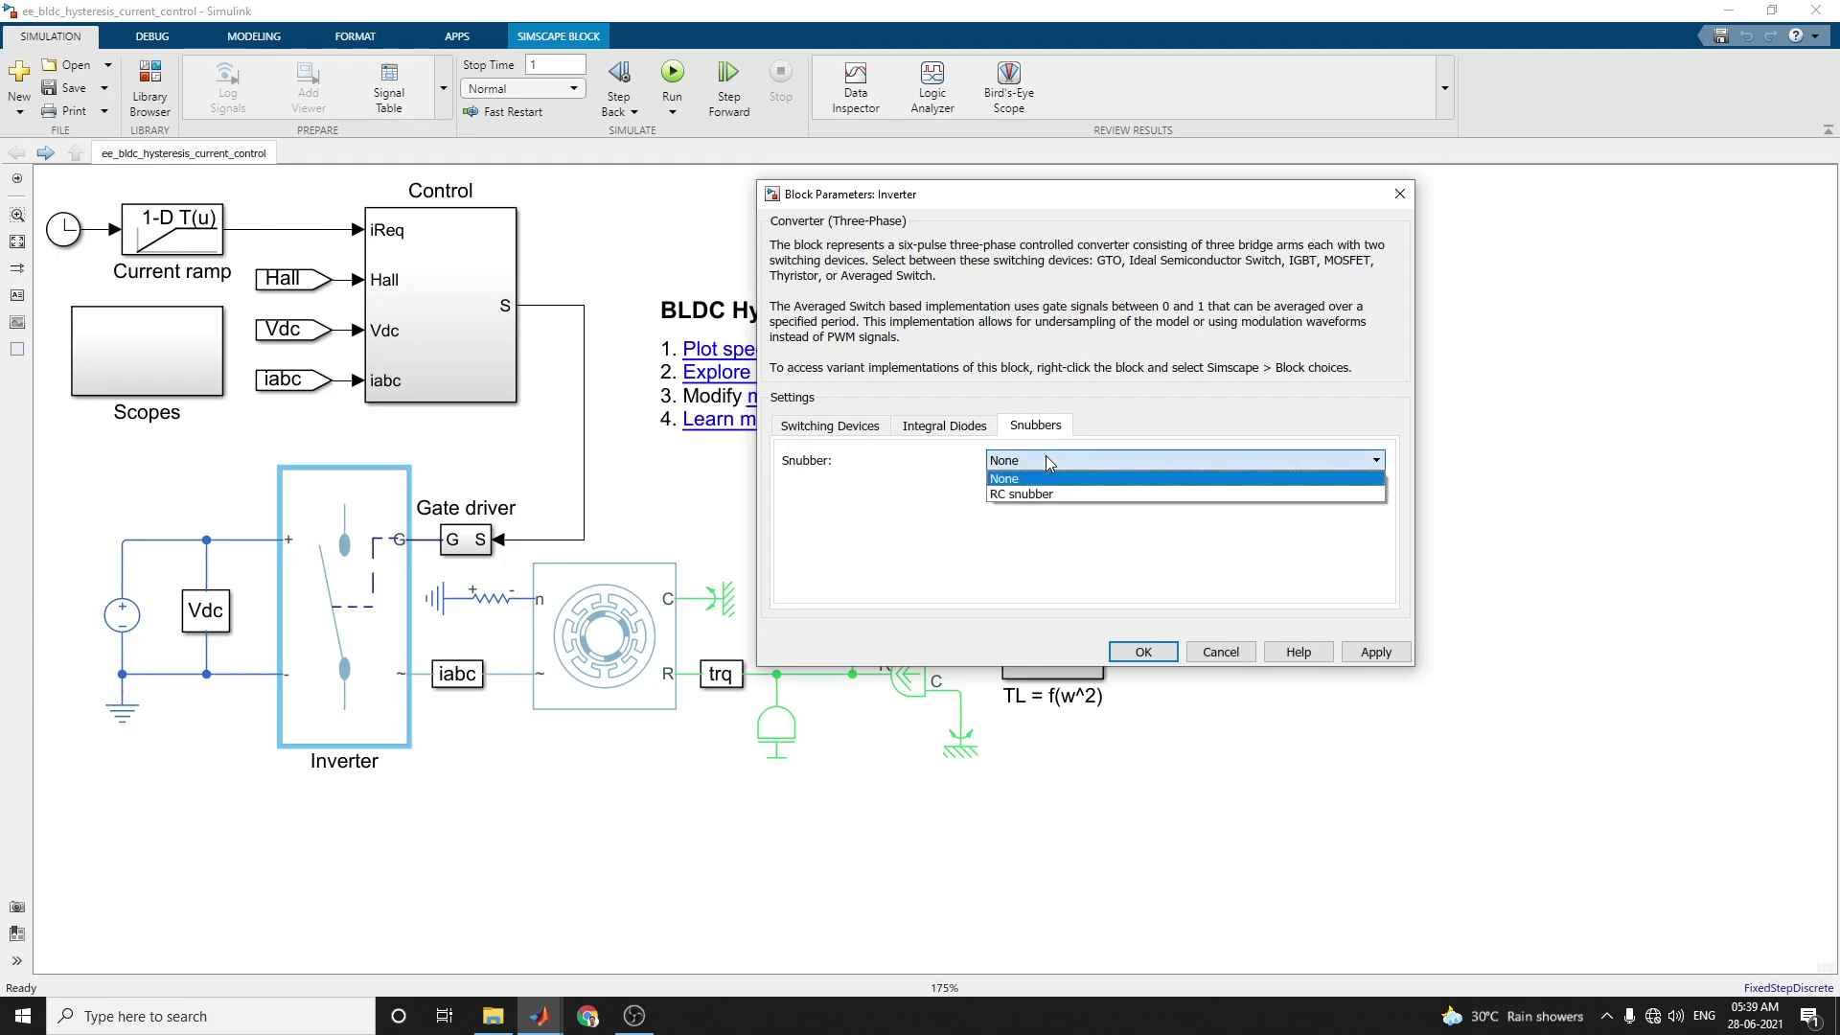
click(1047, 460)
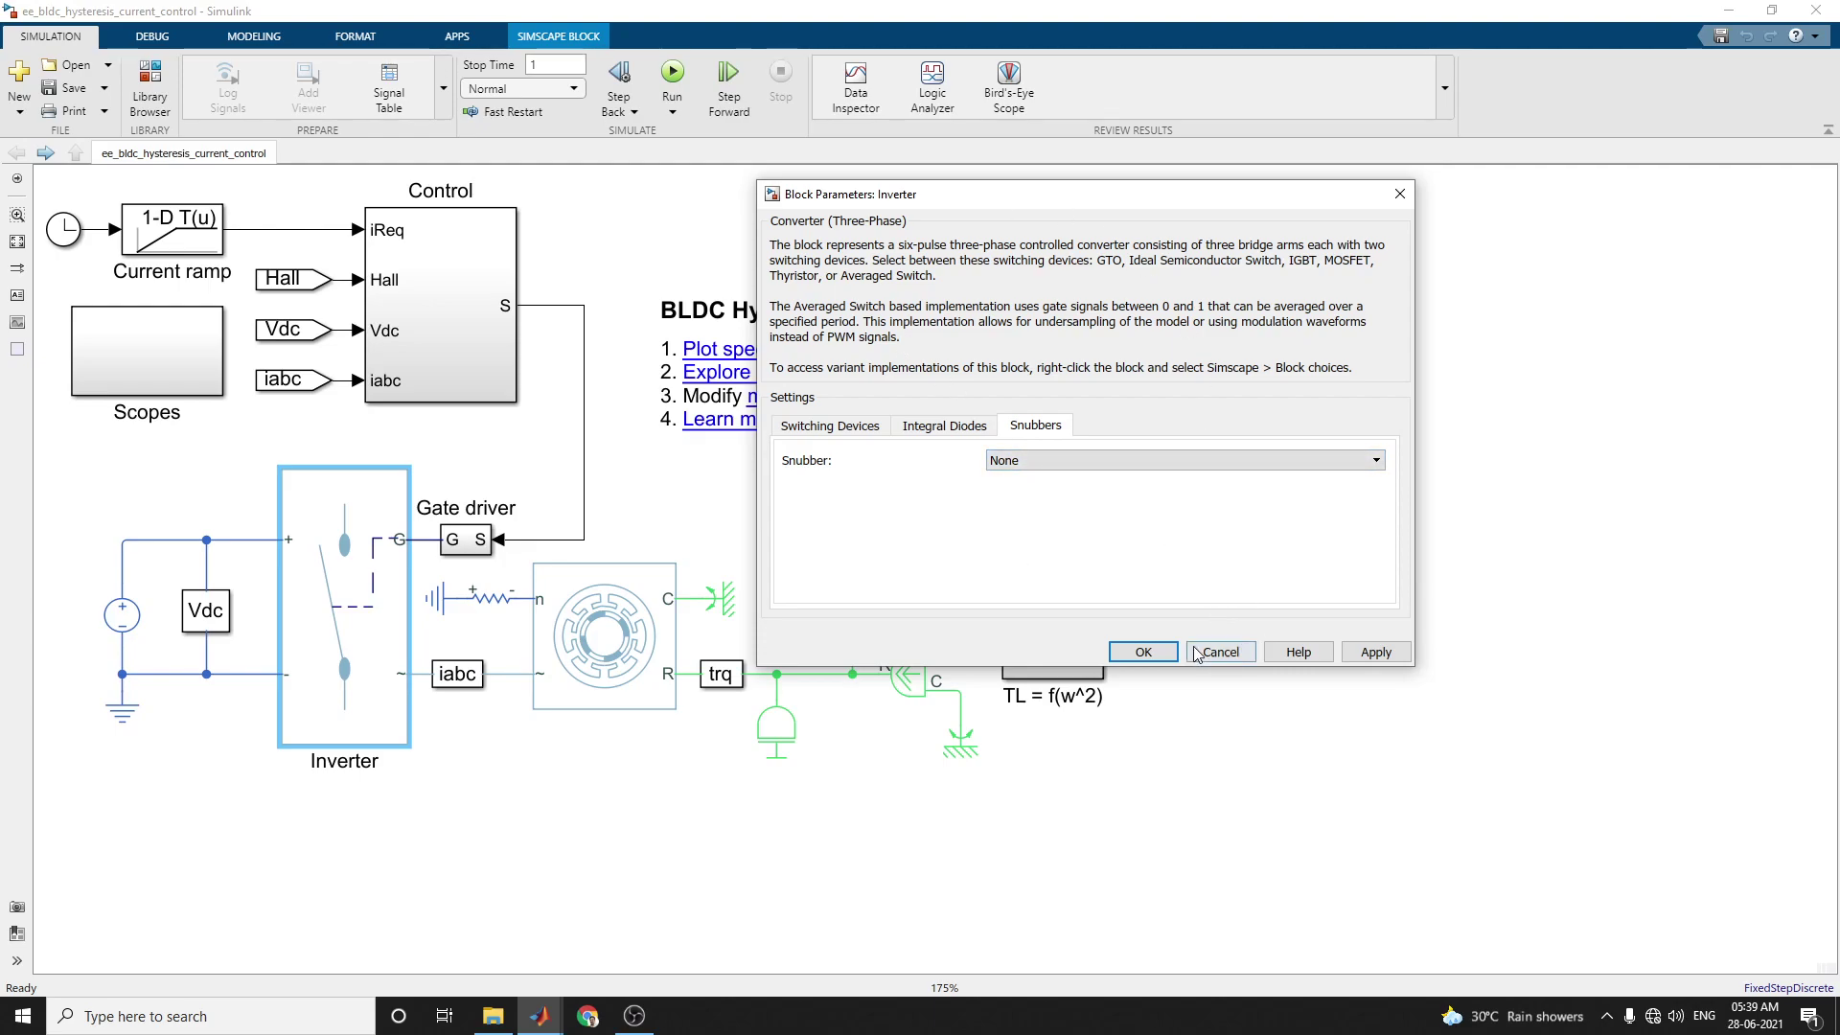
click(1127, 651)
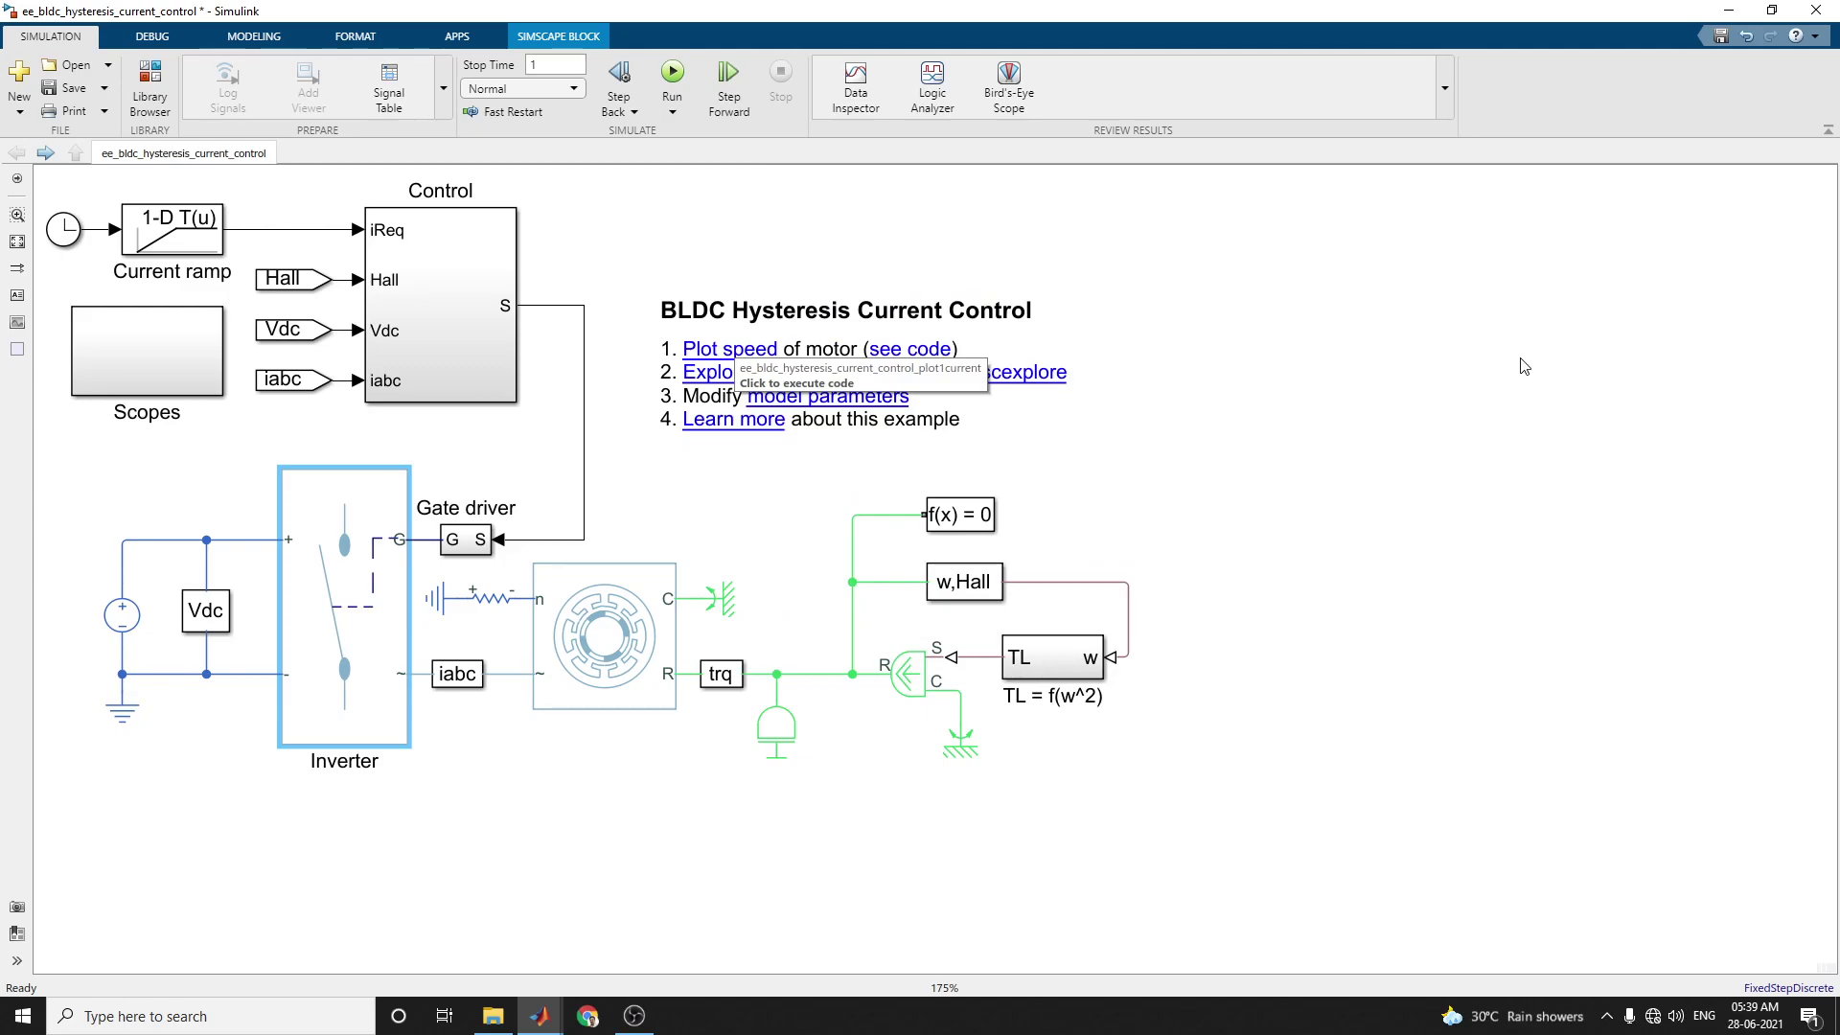
Run the model to its 1 s stop time via the 'Plot speed' annotation link.
click(740, 362)
click(739, 361)
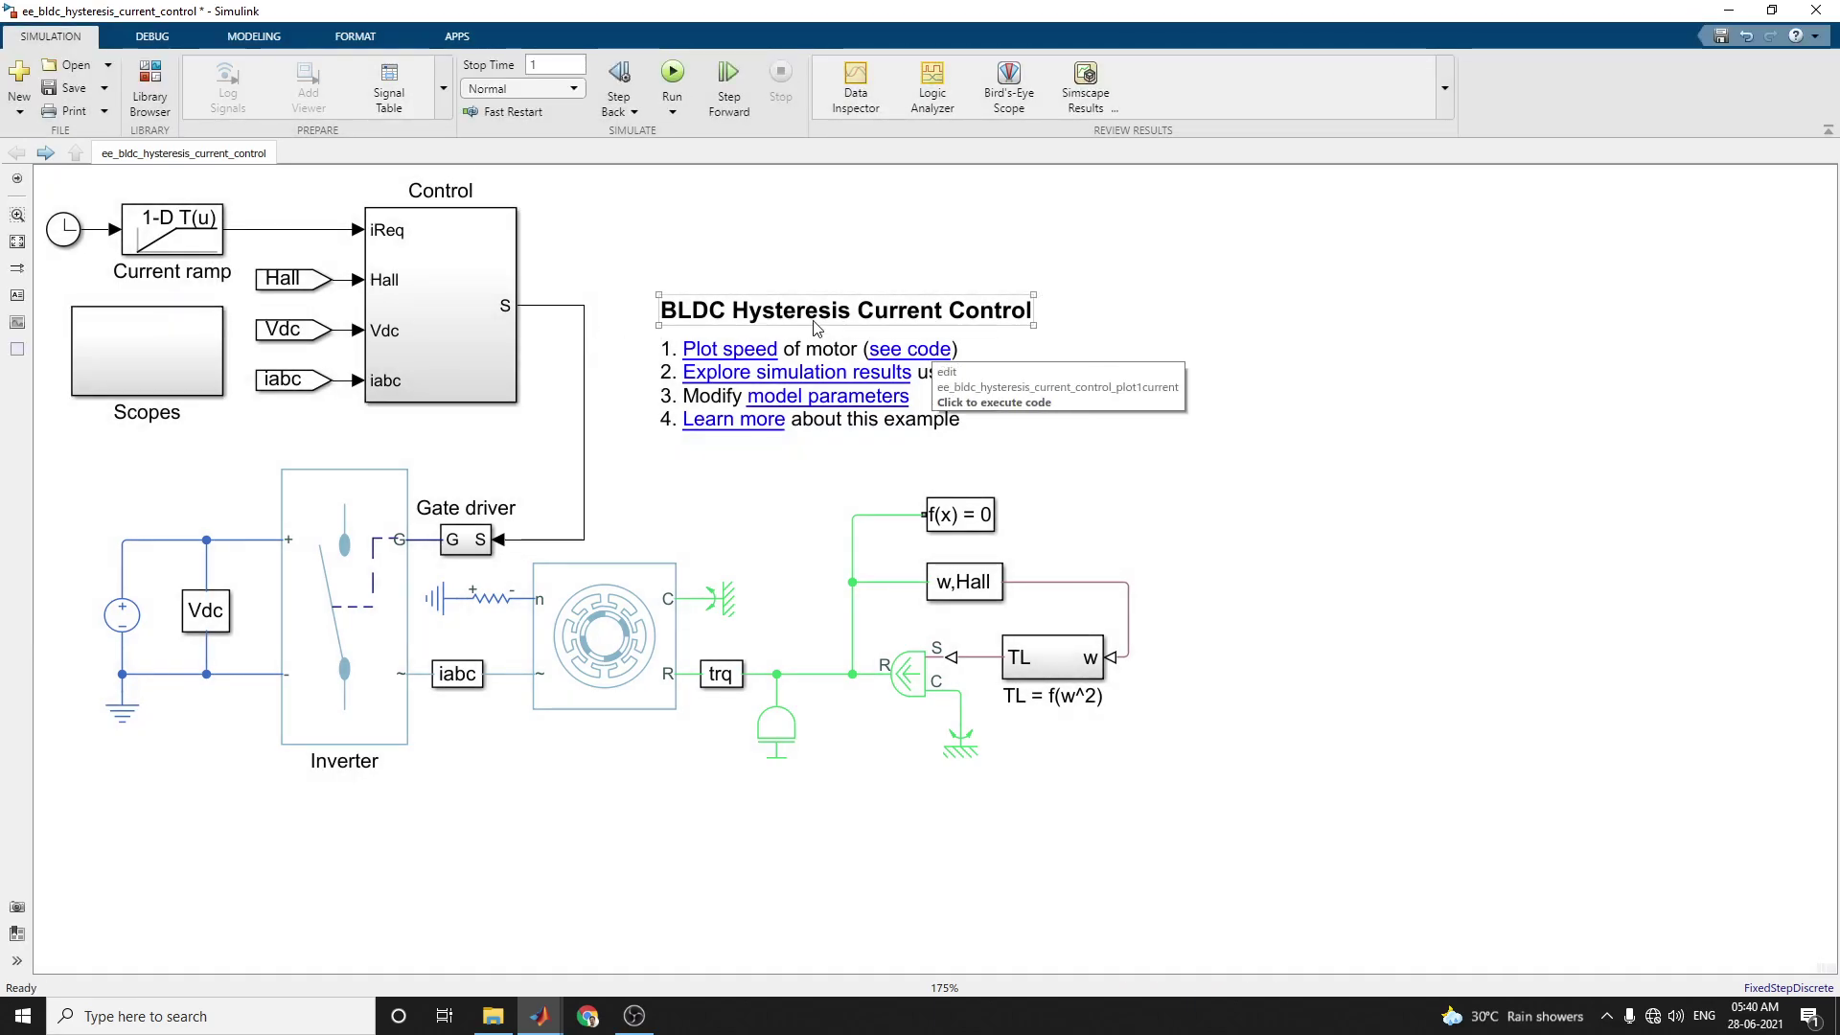
Plot Phase-A measured vs reference current and rotor speed in an enlarged figure, reading trace values.
click(734, 350)
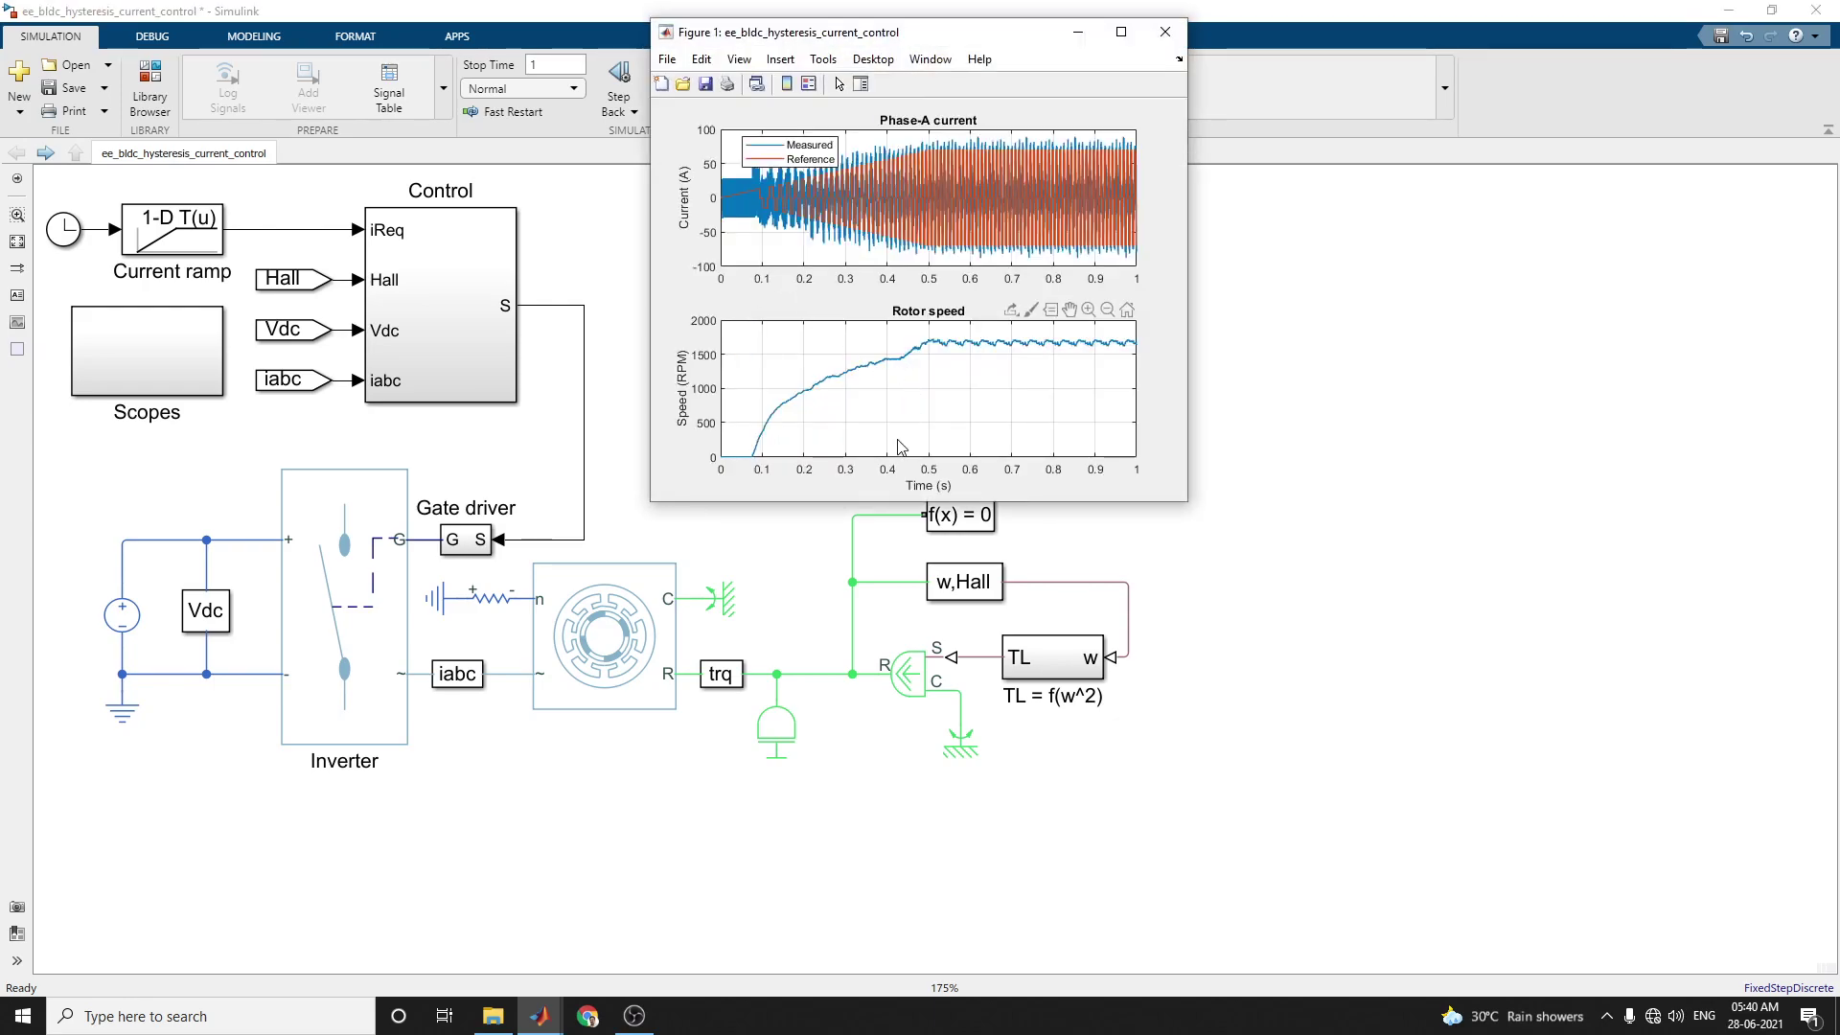
drag(853, 500, 824, 922)
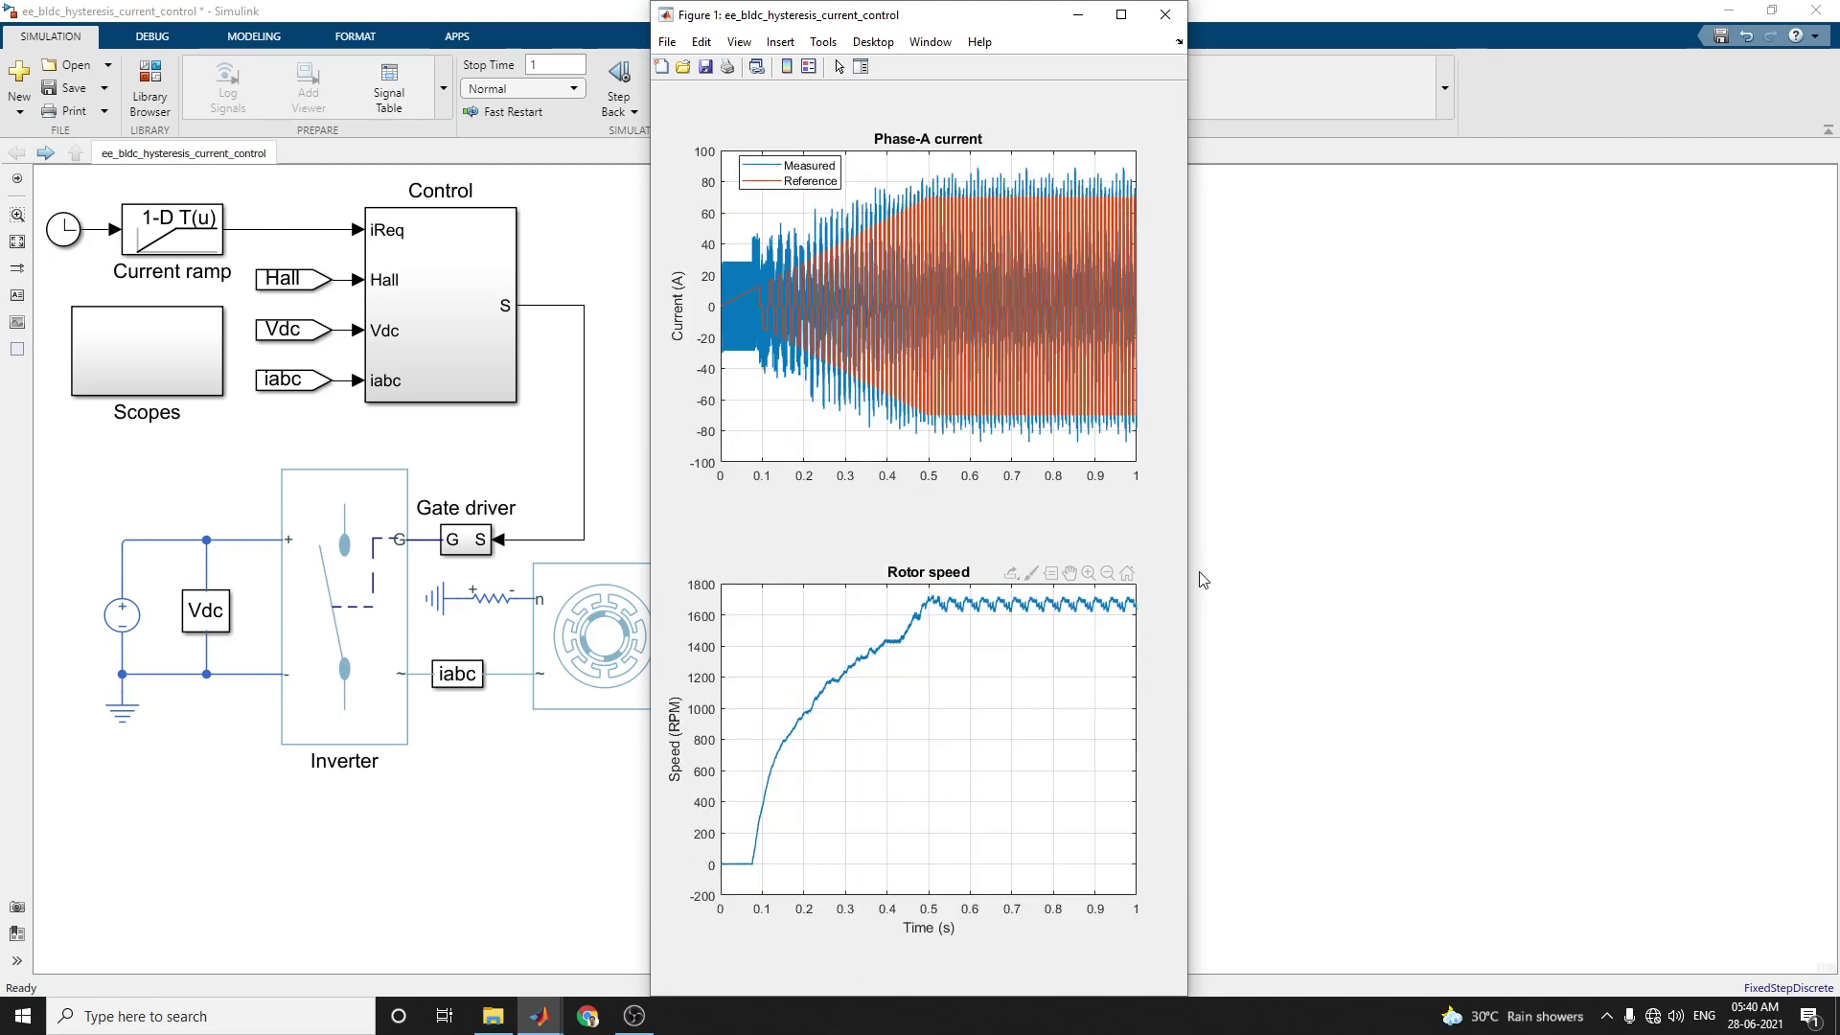
drag(1184, 567, 1744, 578)
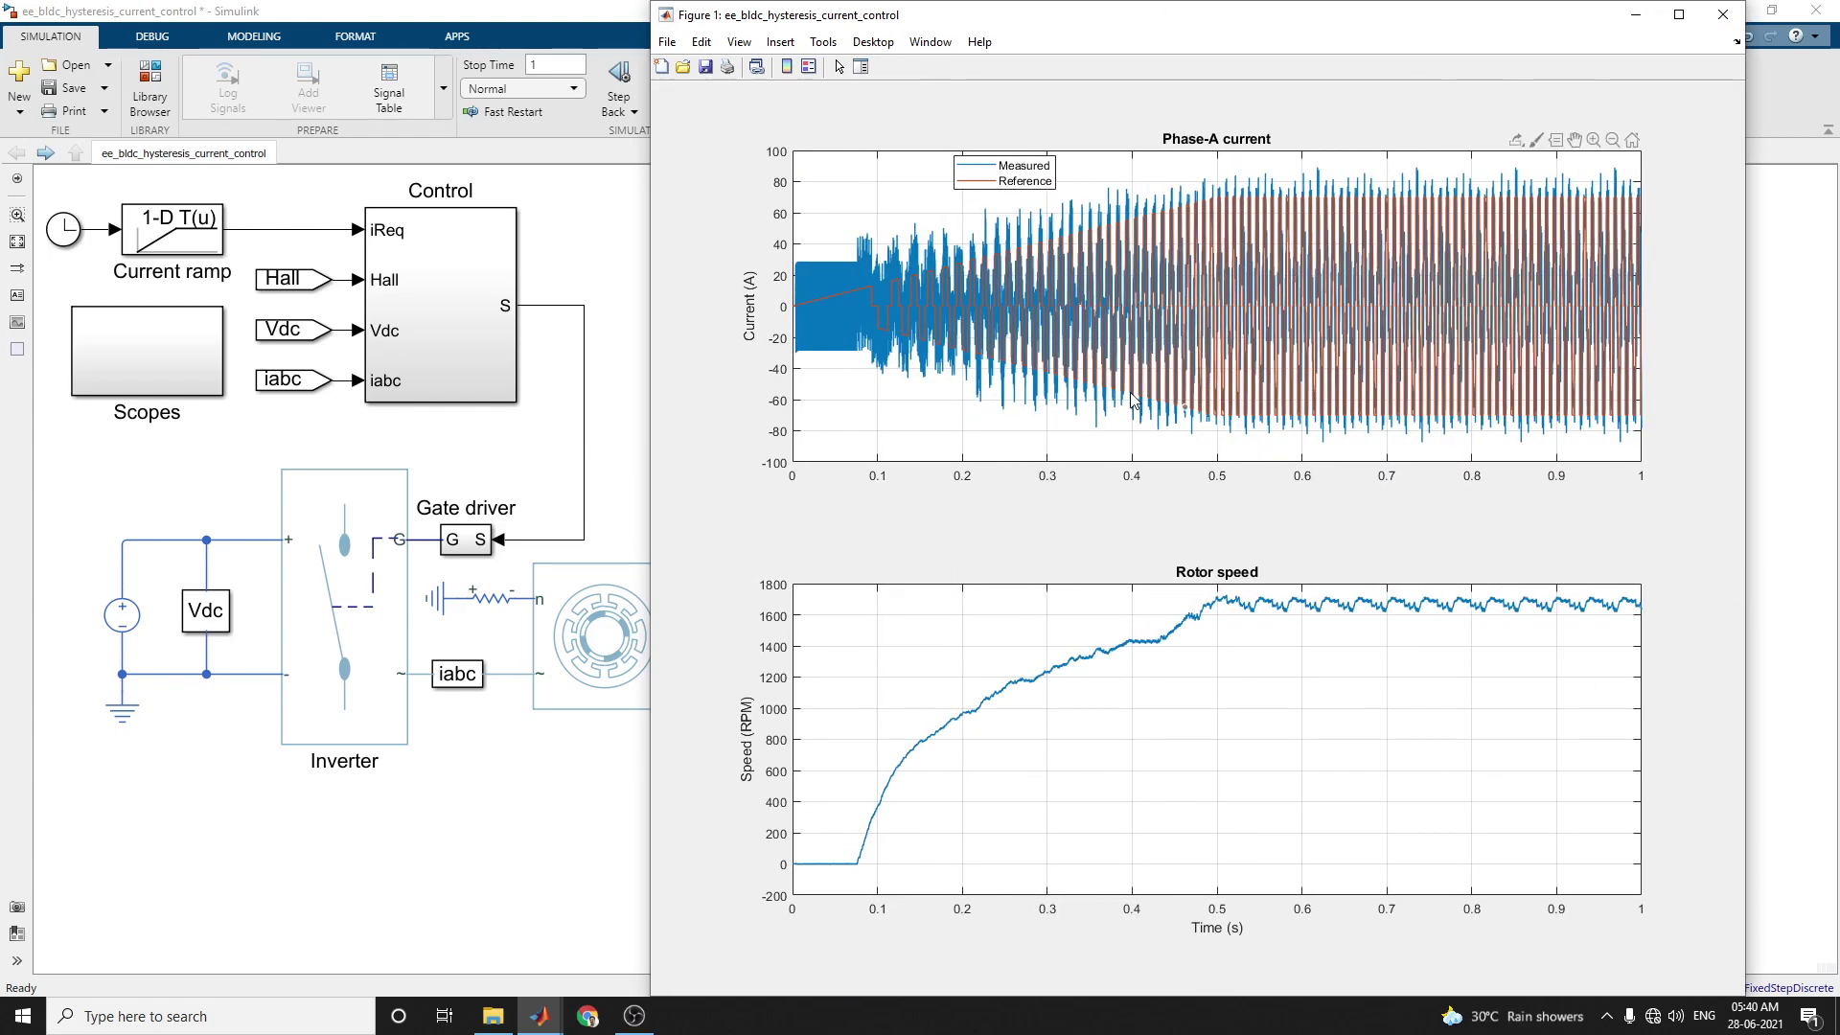
mouse_move(1109, 411)
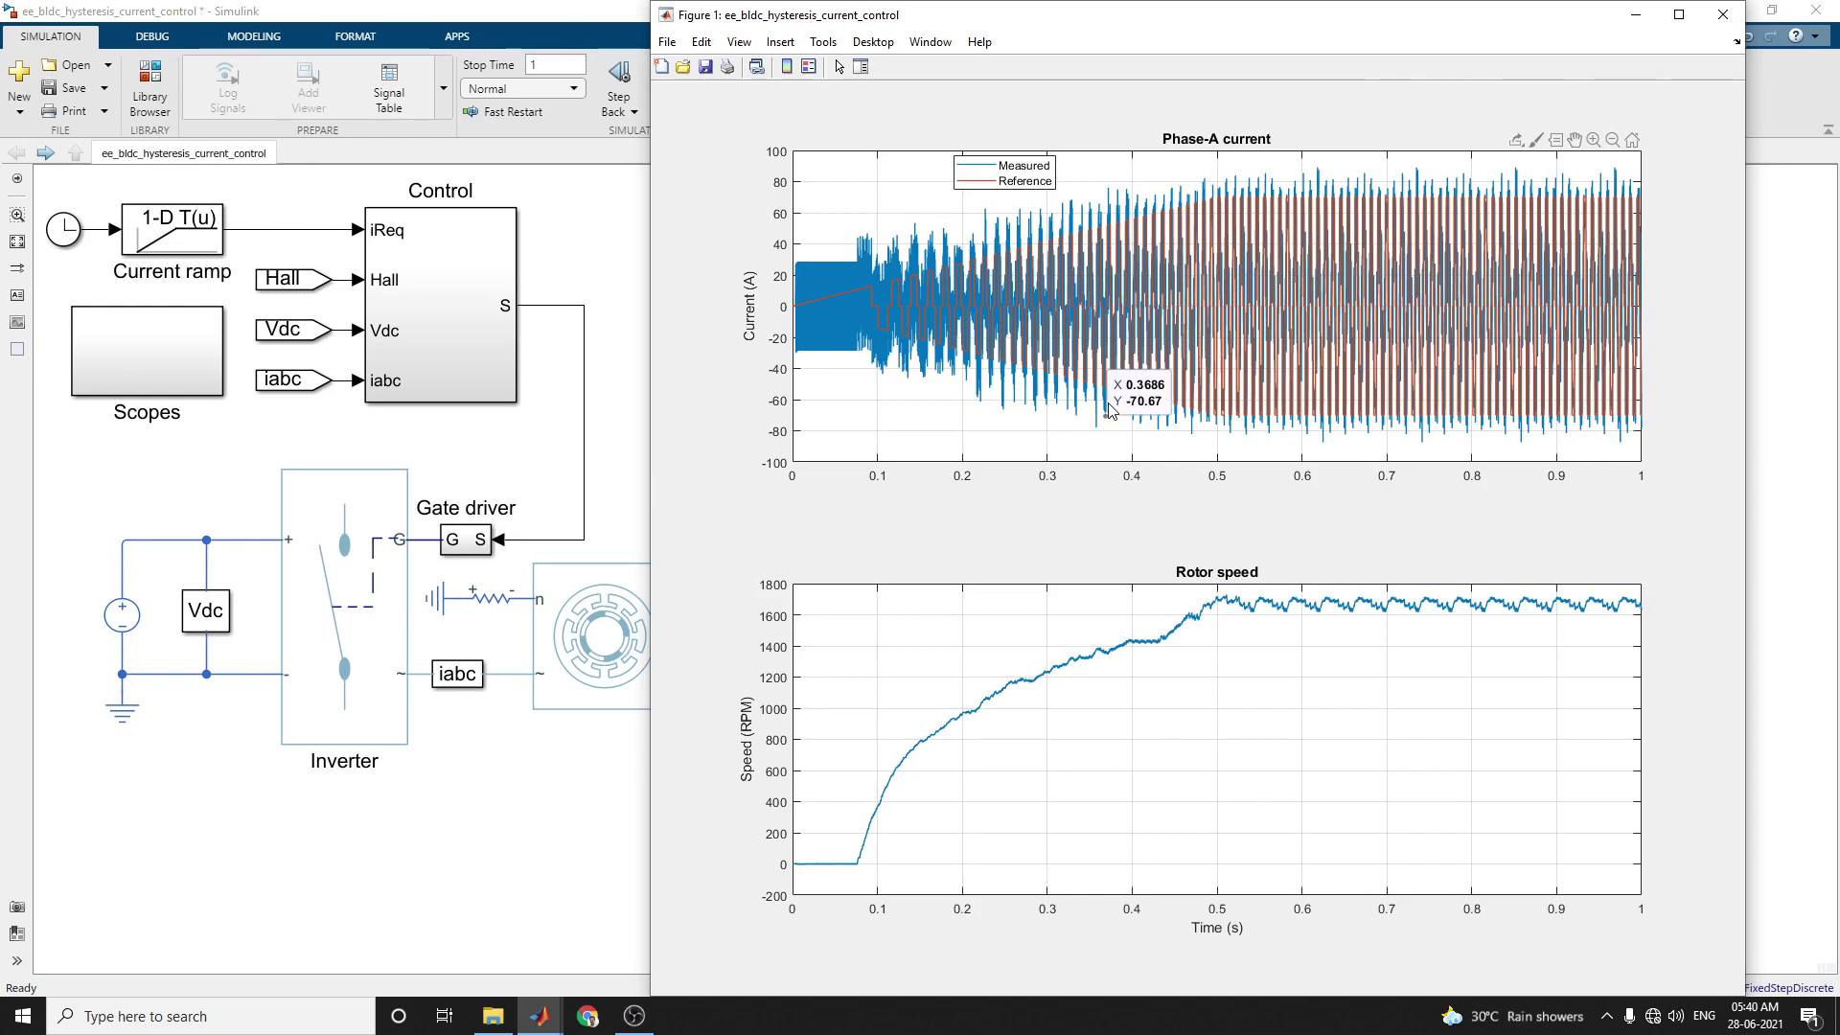
mouse_move(1035, 269)
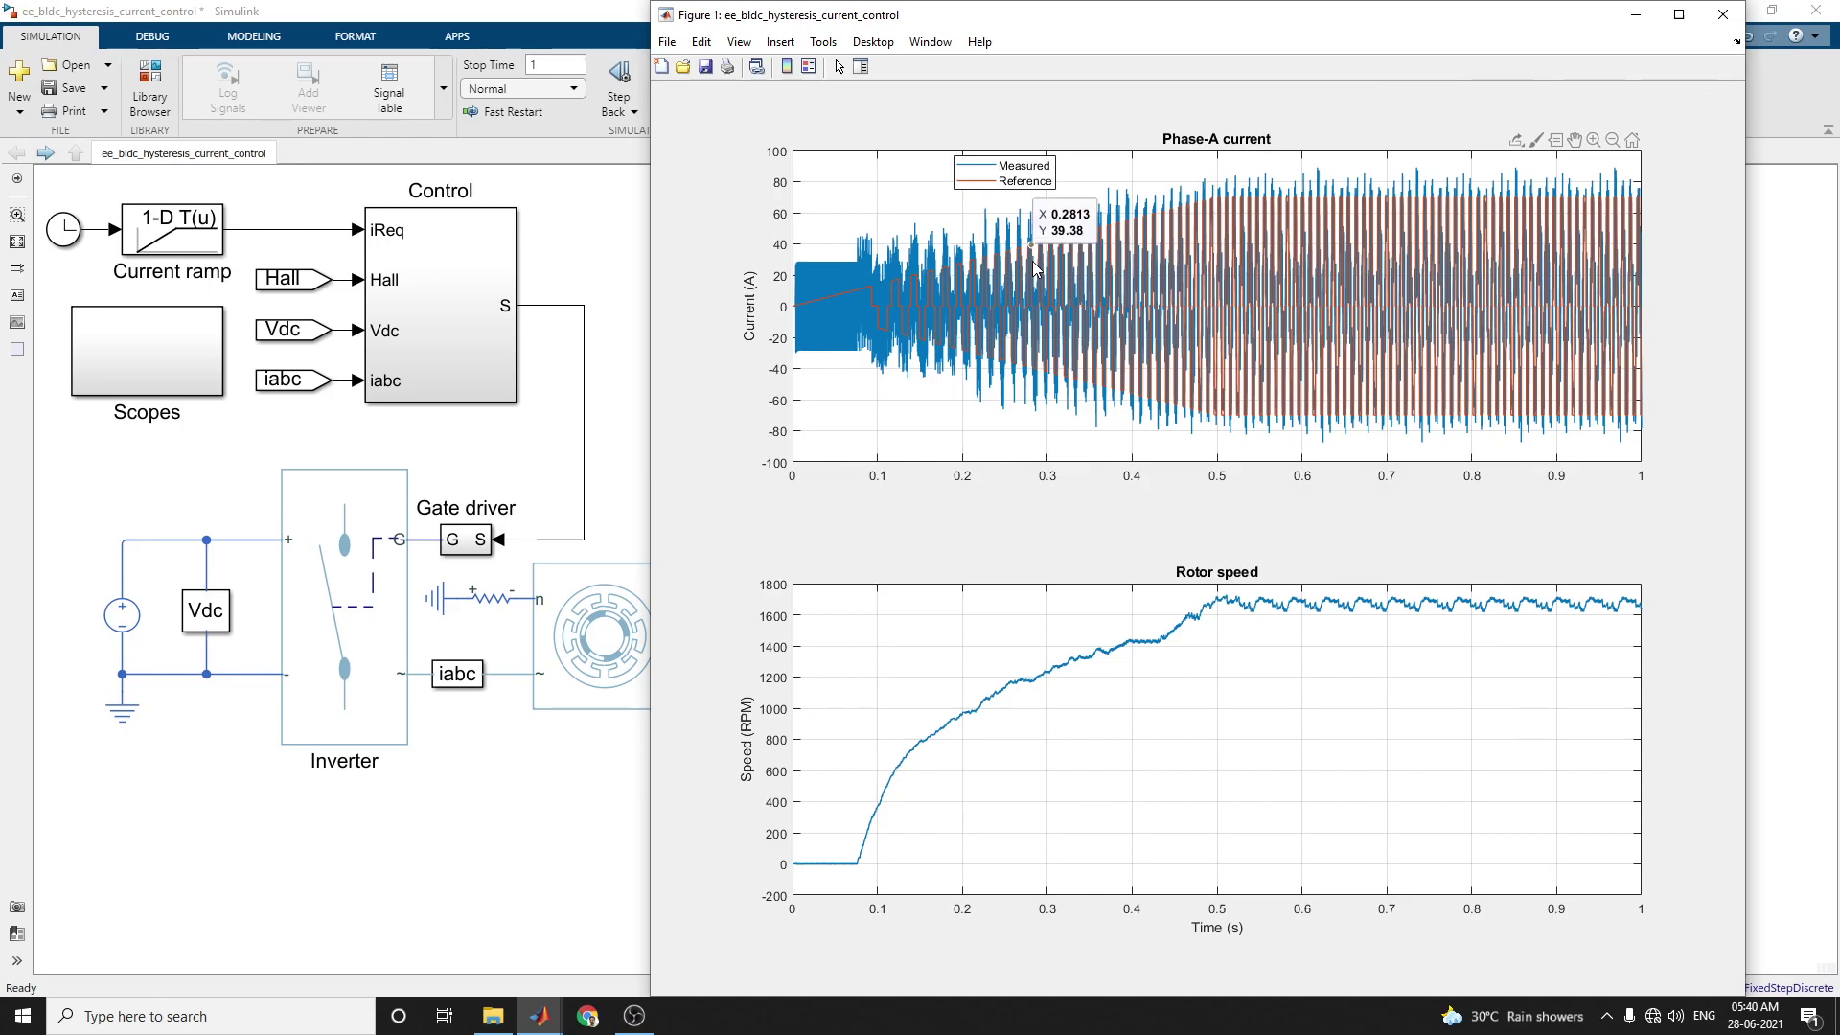
mouse_move(1367, 197)
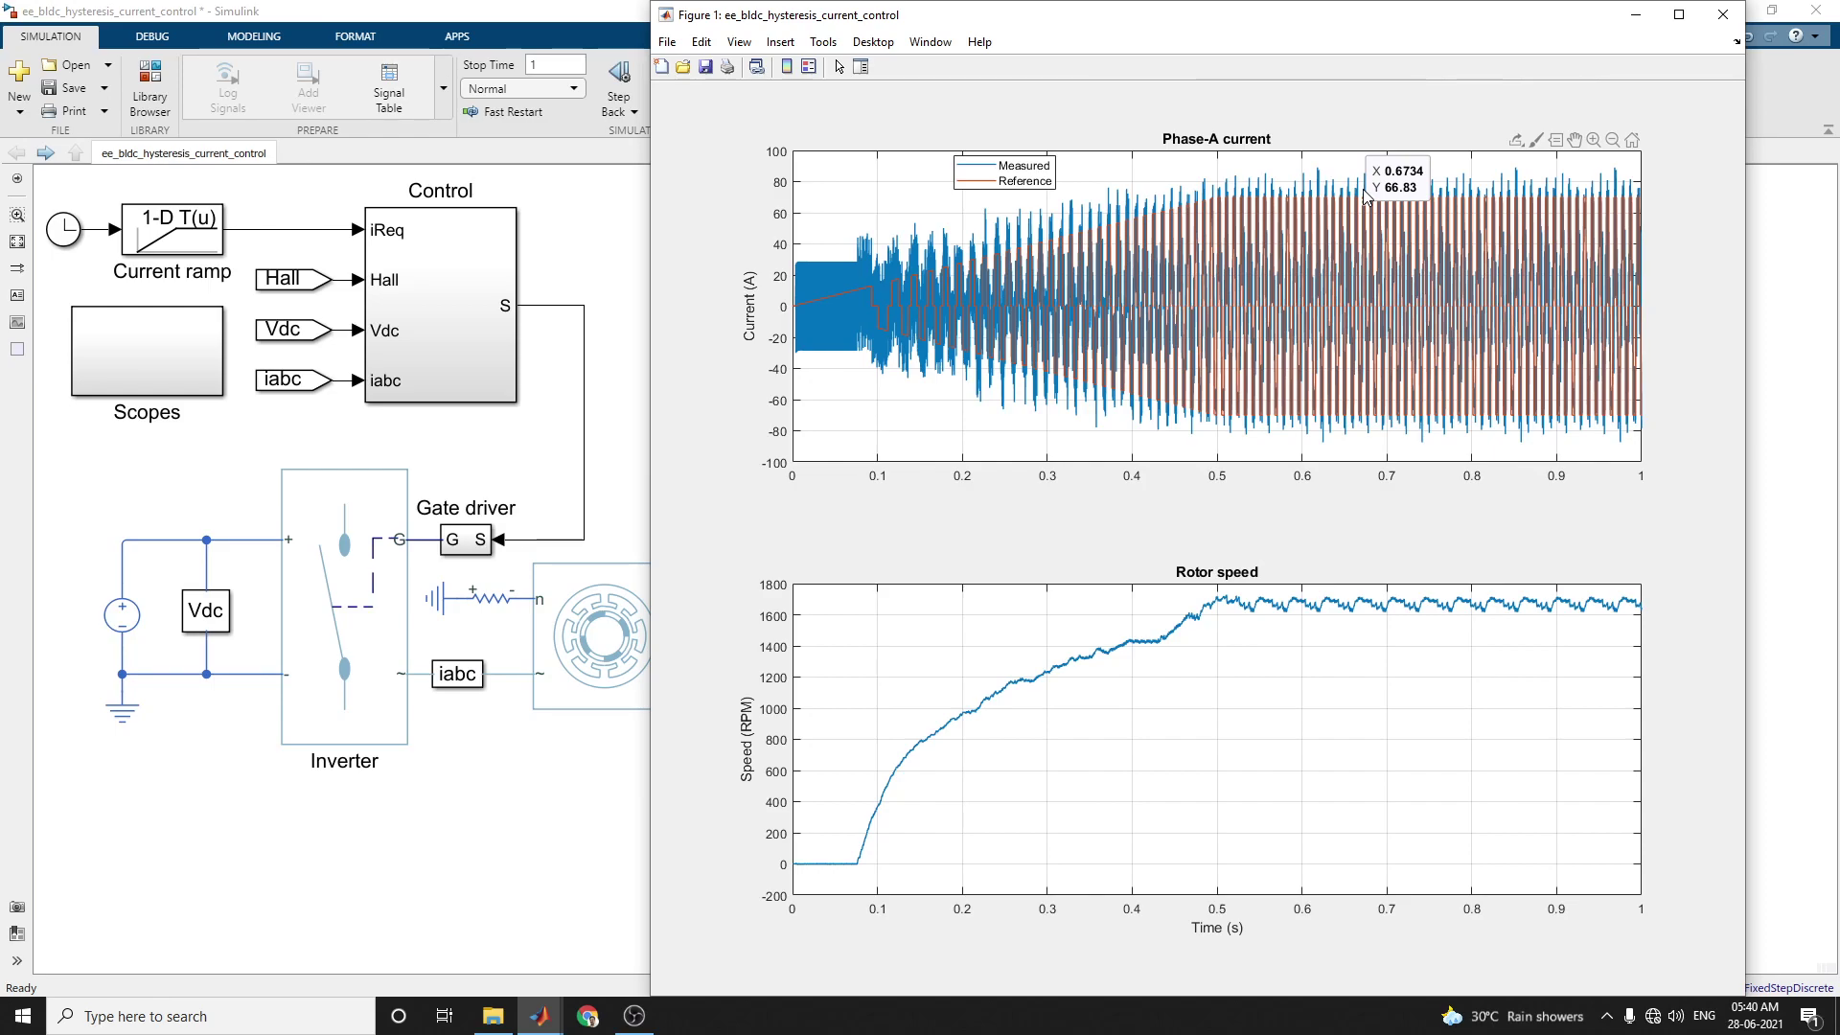
click(556, 781)
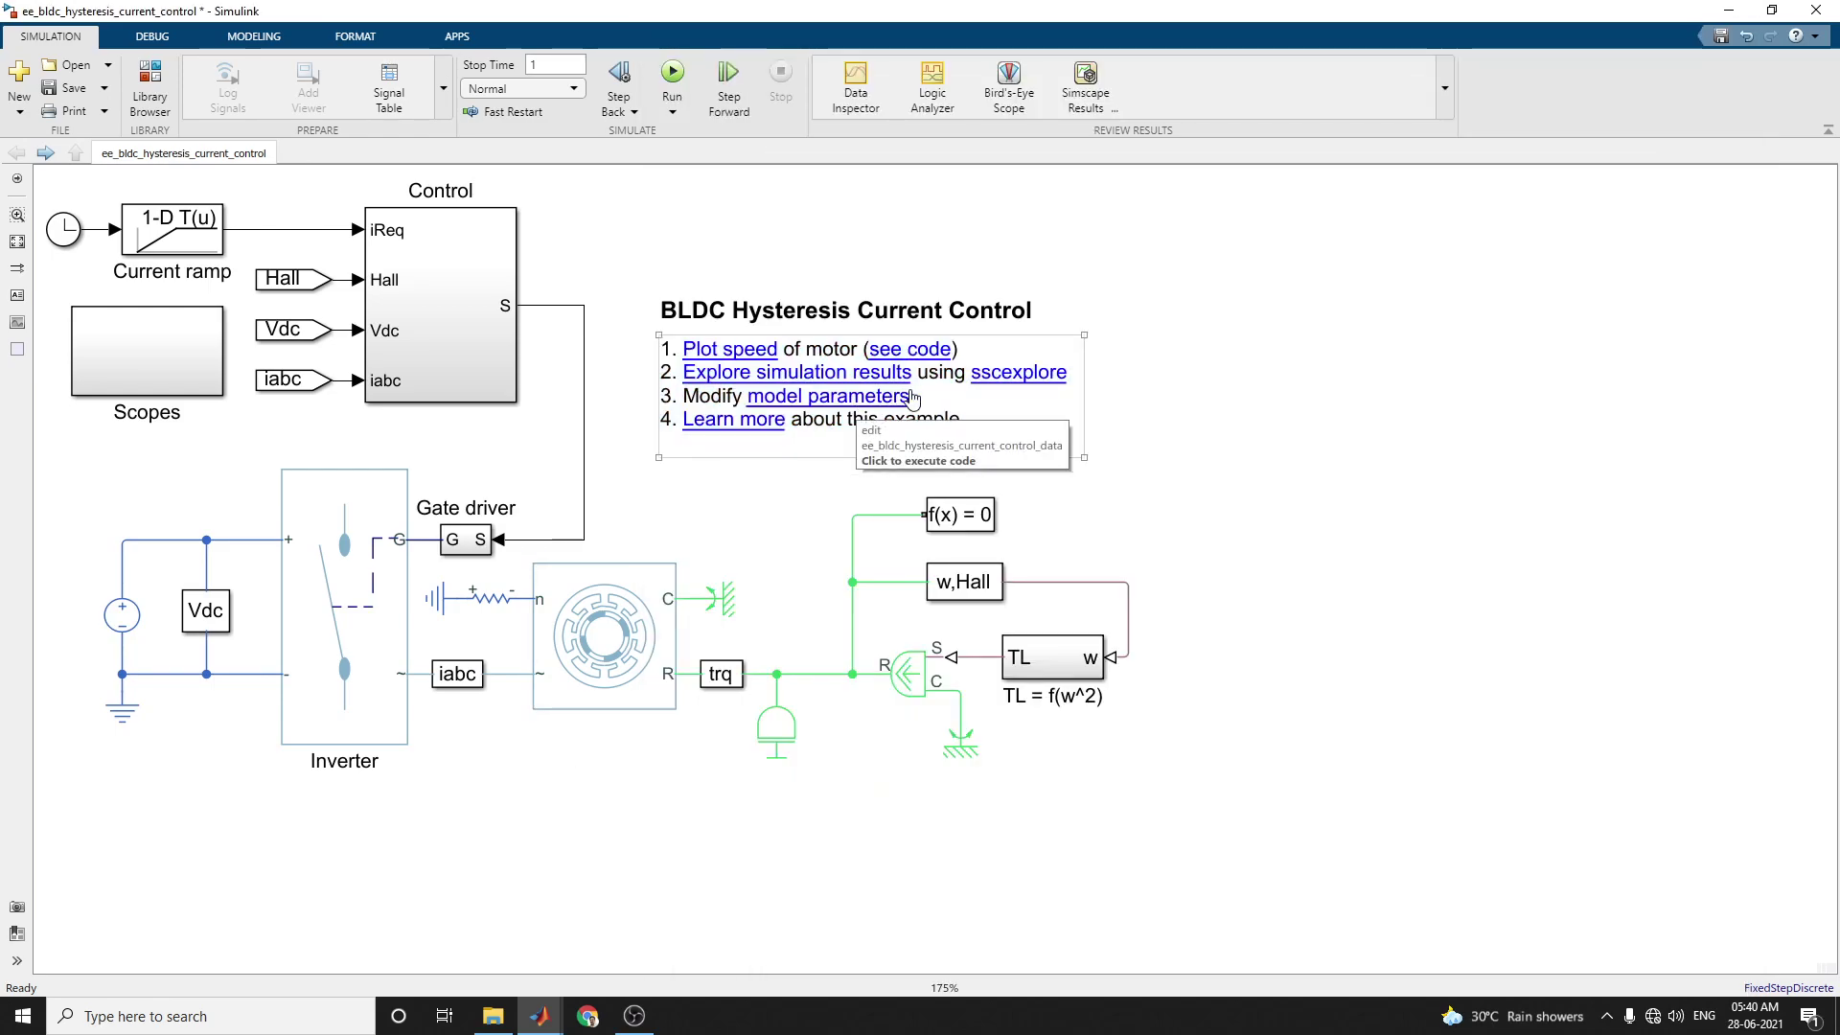
click(1008, 379)
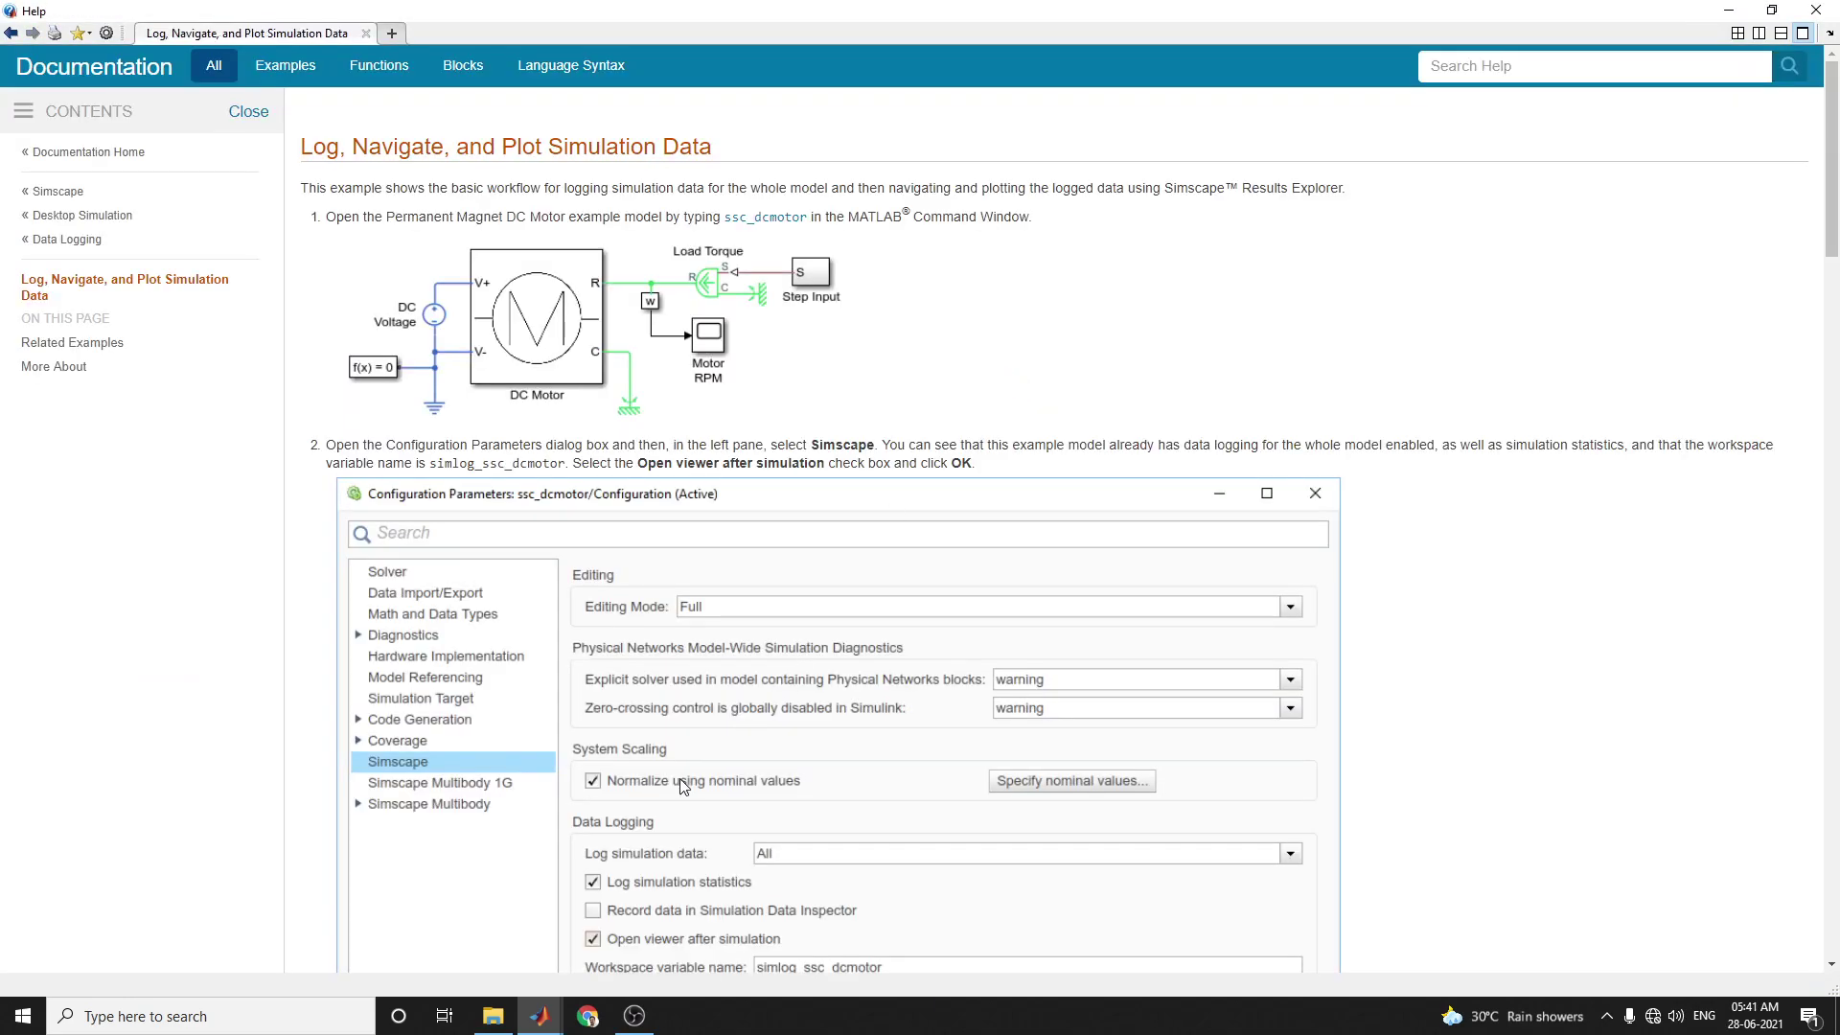
mouse_move(543, 1020)
click(533, 953)
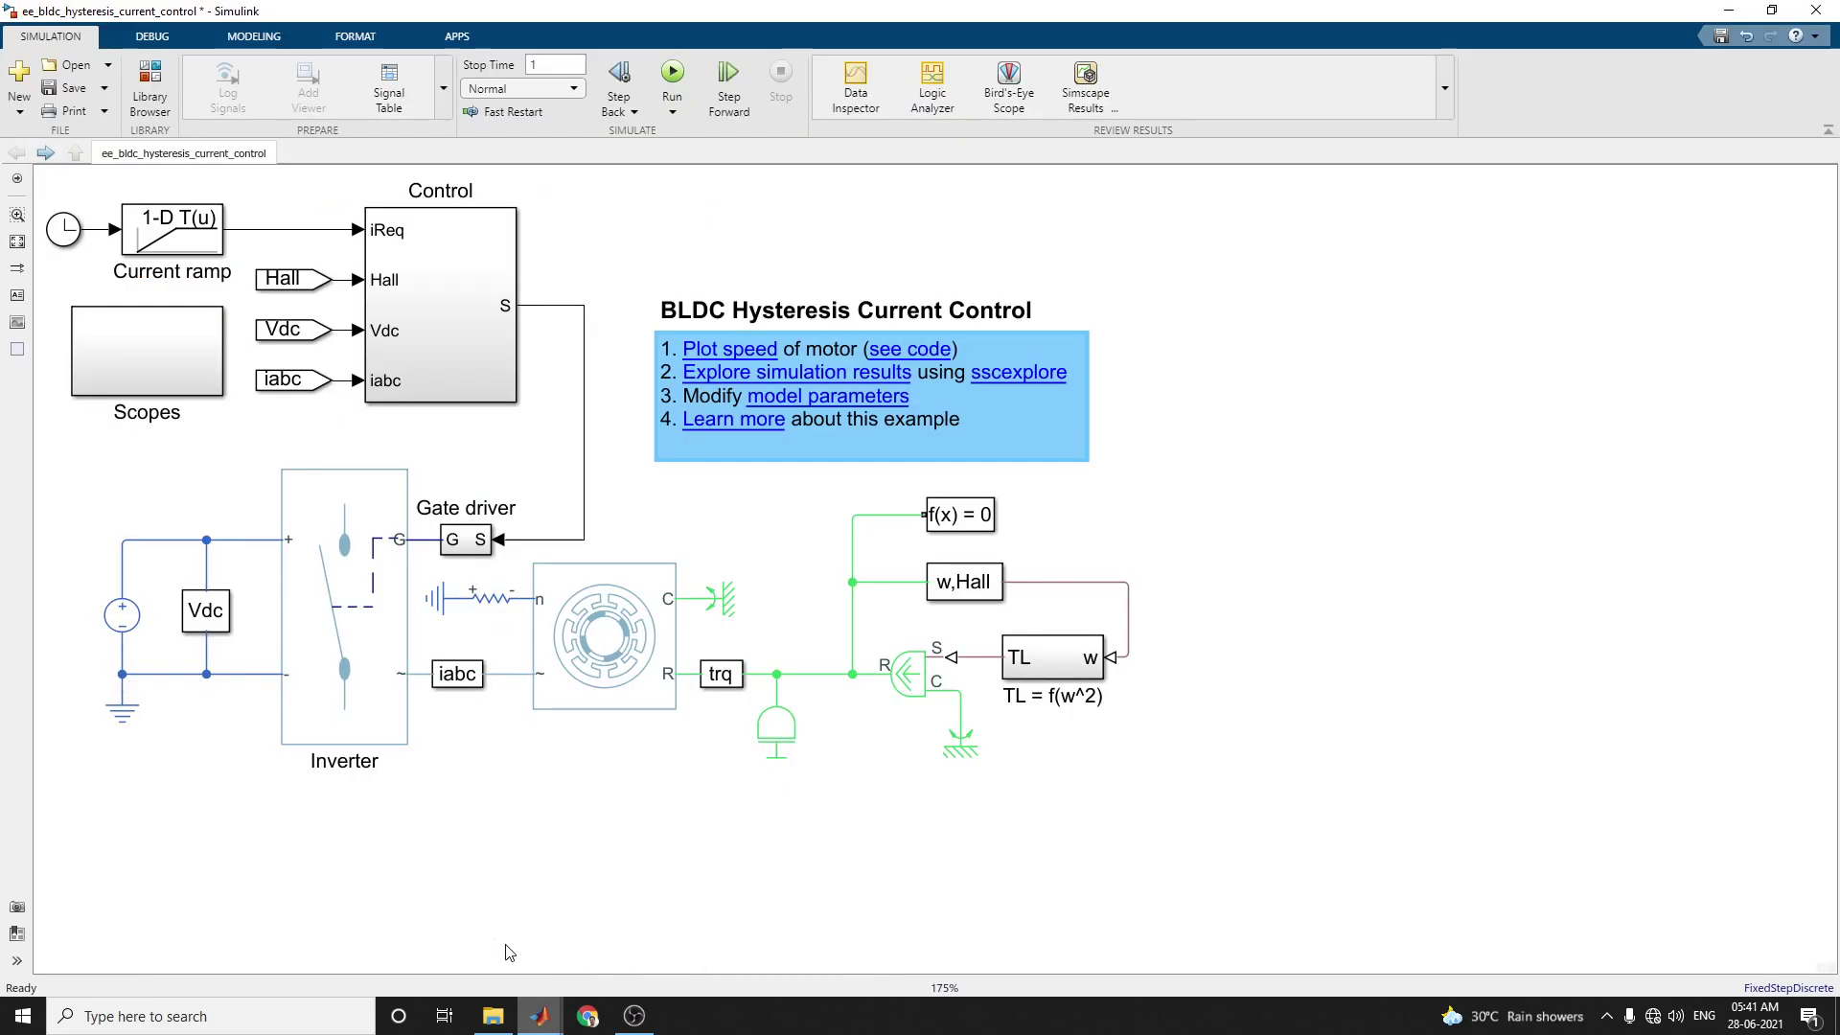
Open the Simscape Results Explorer and maximize it.
click(840, 383)
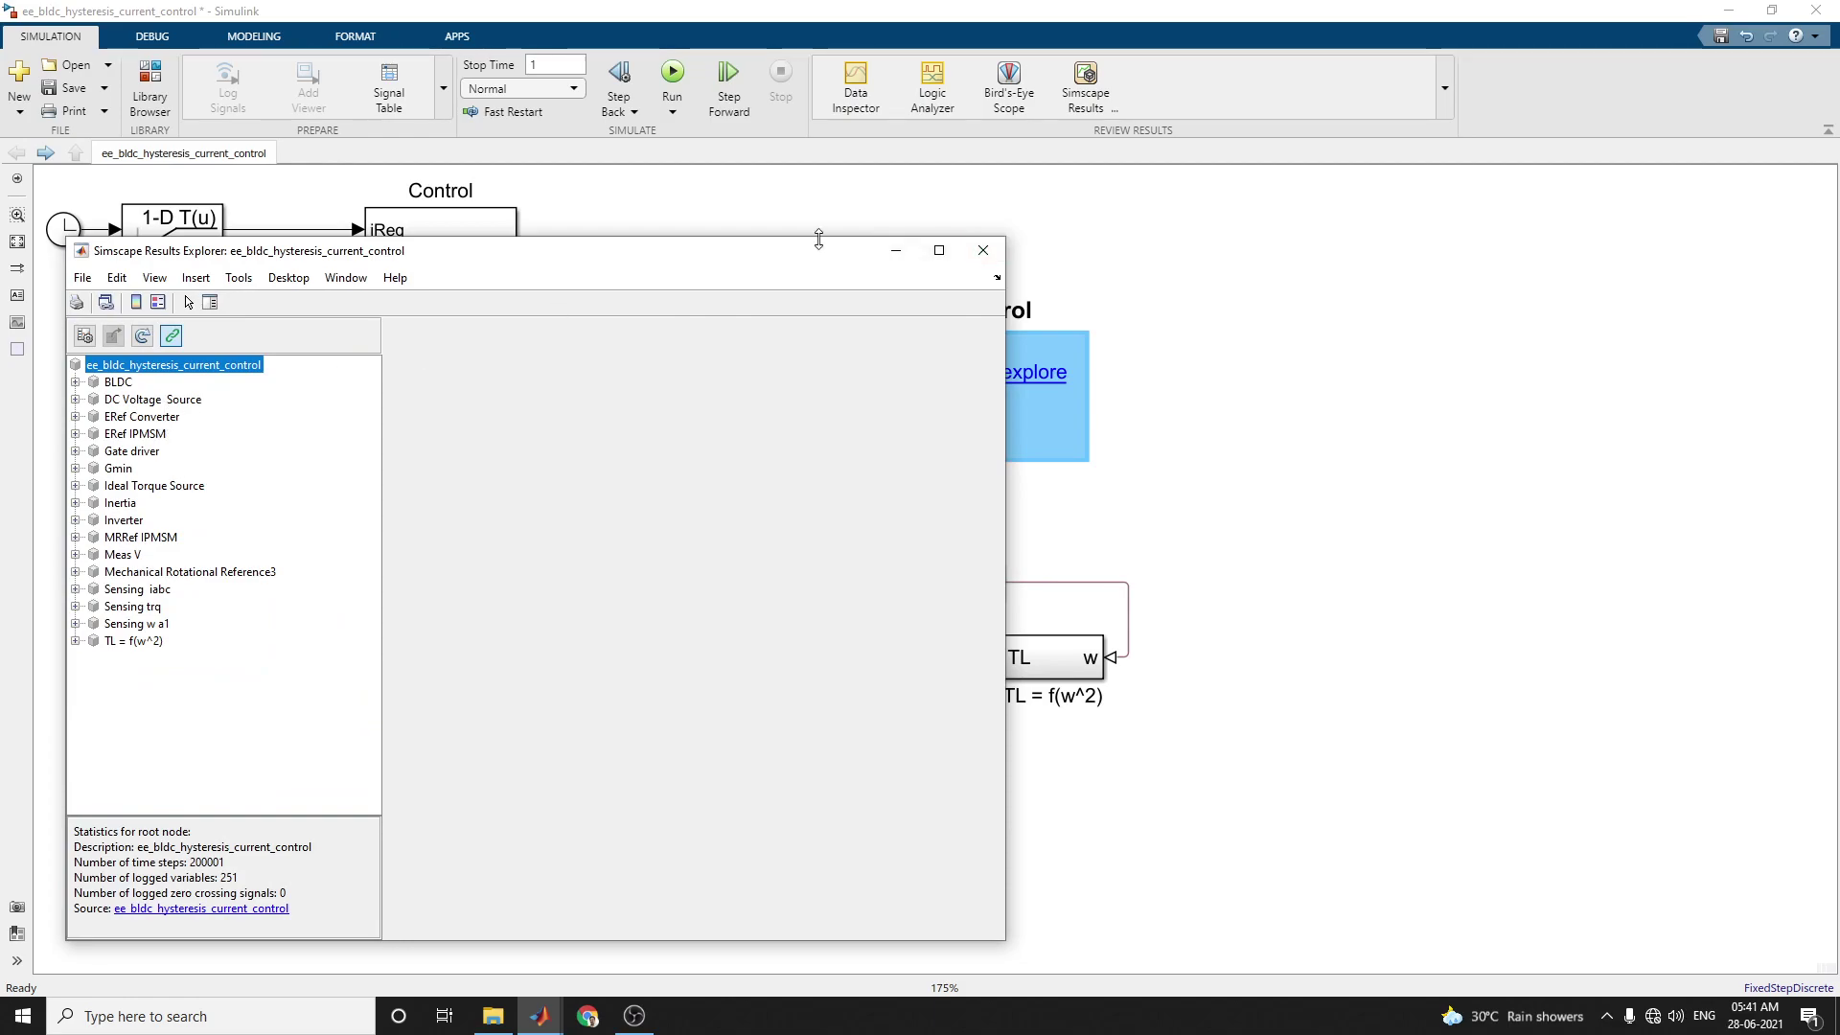
drag(815, 247, 815, 131)
drag(1007, 316, 1320, 316)
click(111, 268)
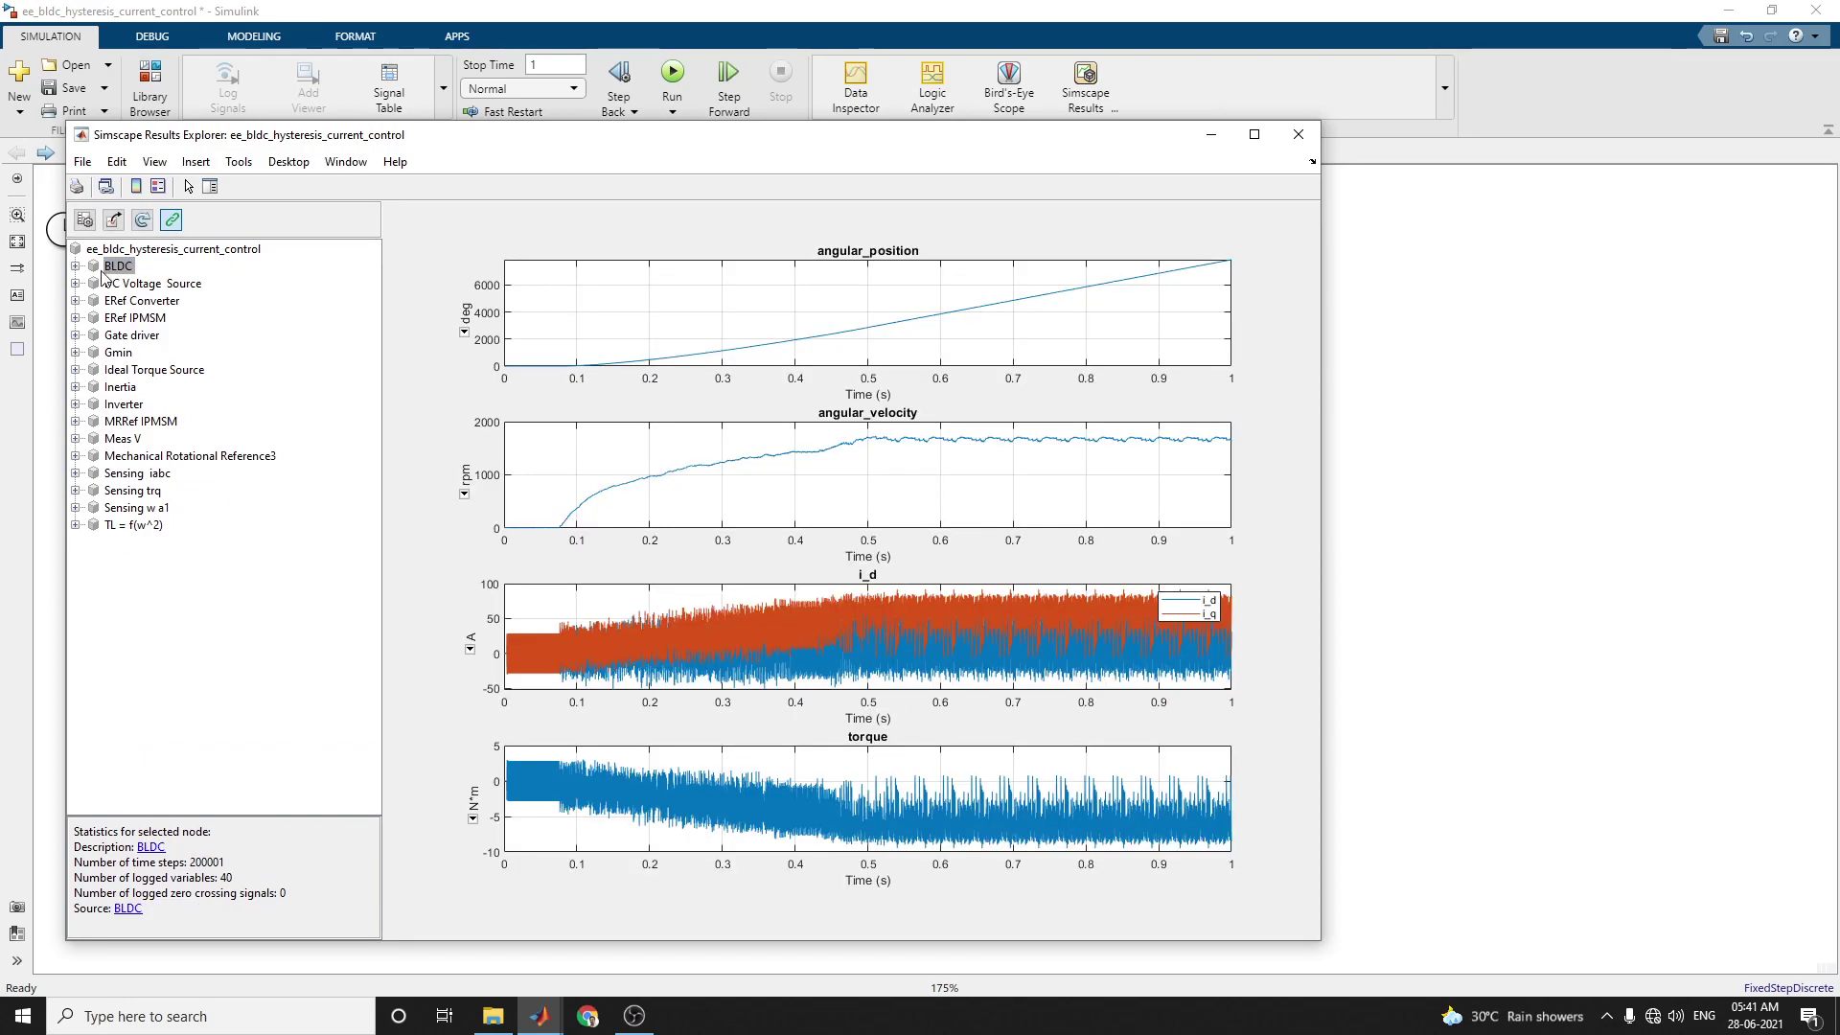
click(1264, 144)
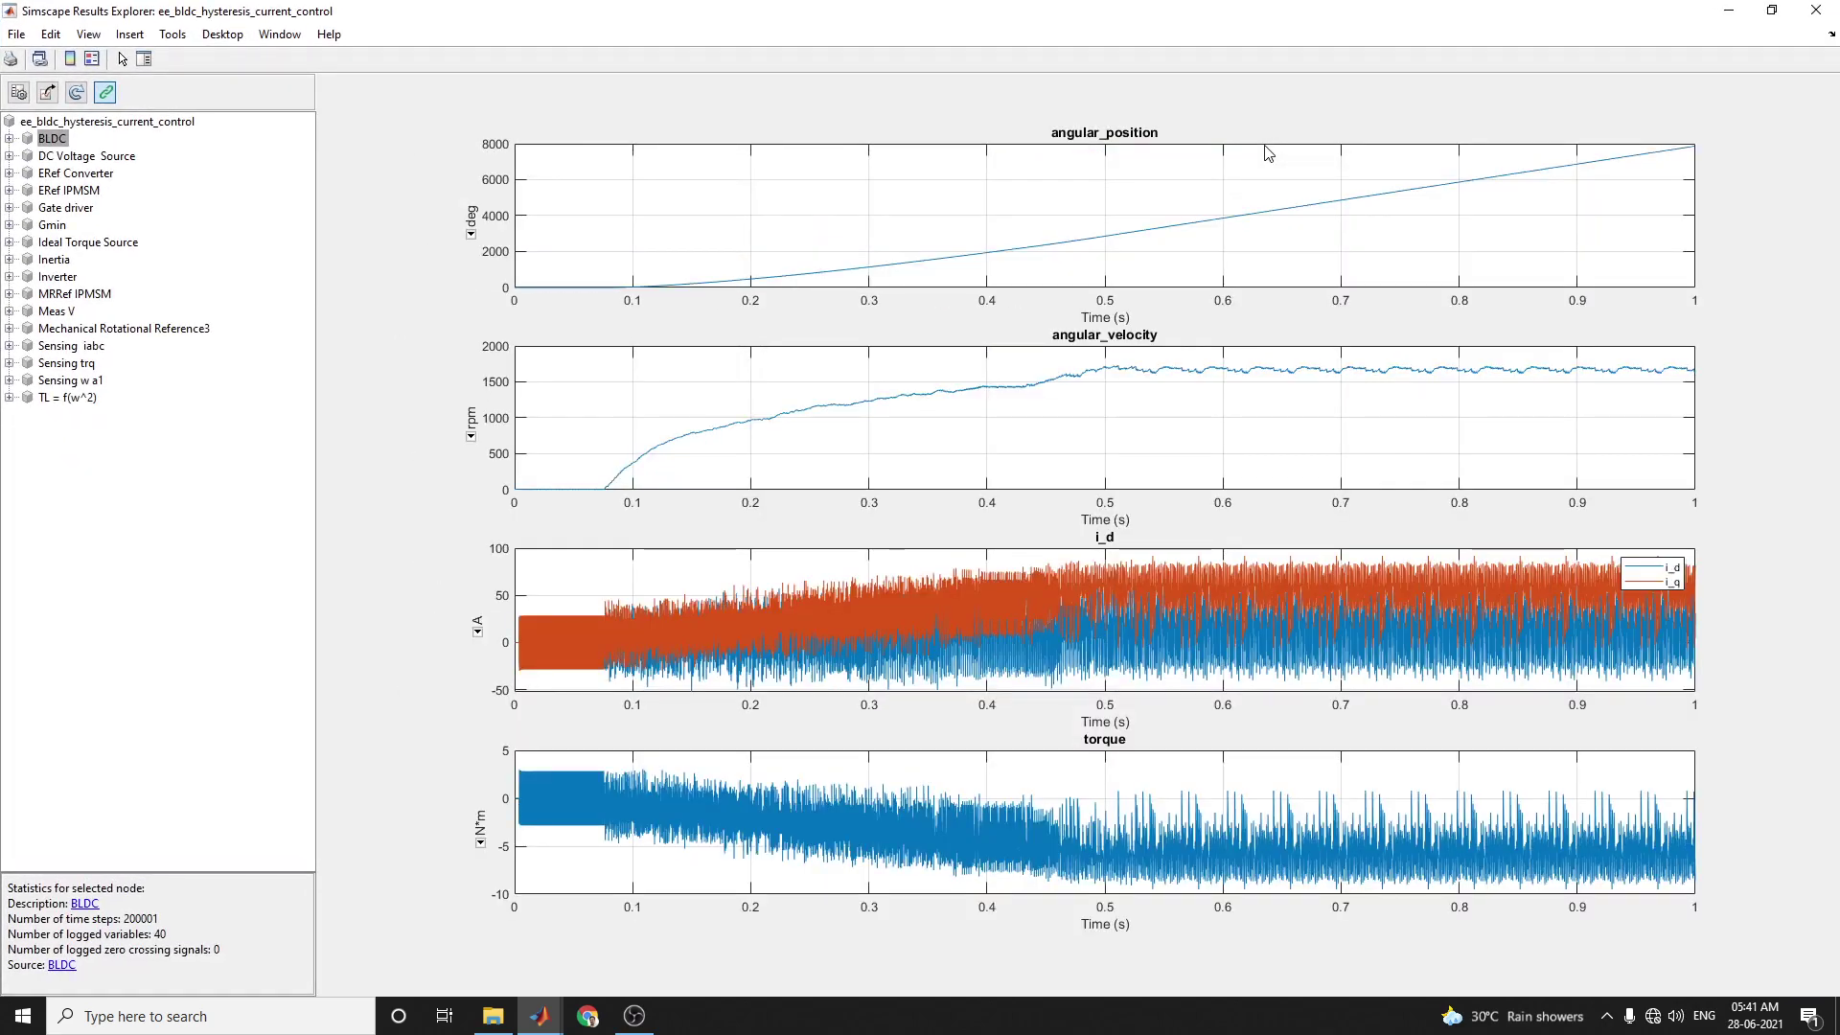
Plot the BLDC angular position and velocity, phase_splitter currents and DC Voltage Source results.
click(9, 138)
click(88, 209)
click(98, 226)
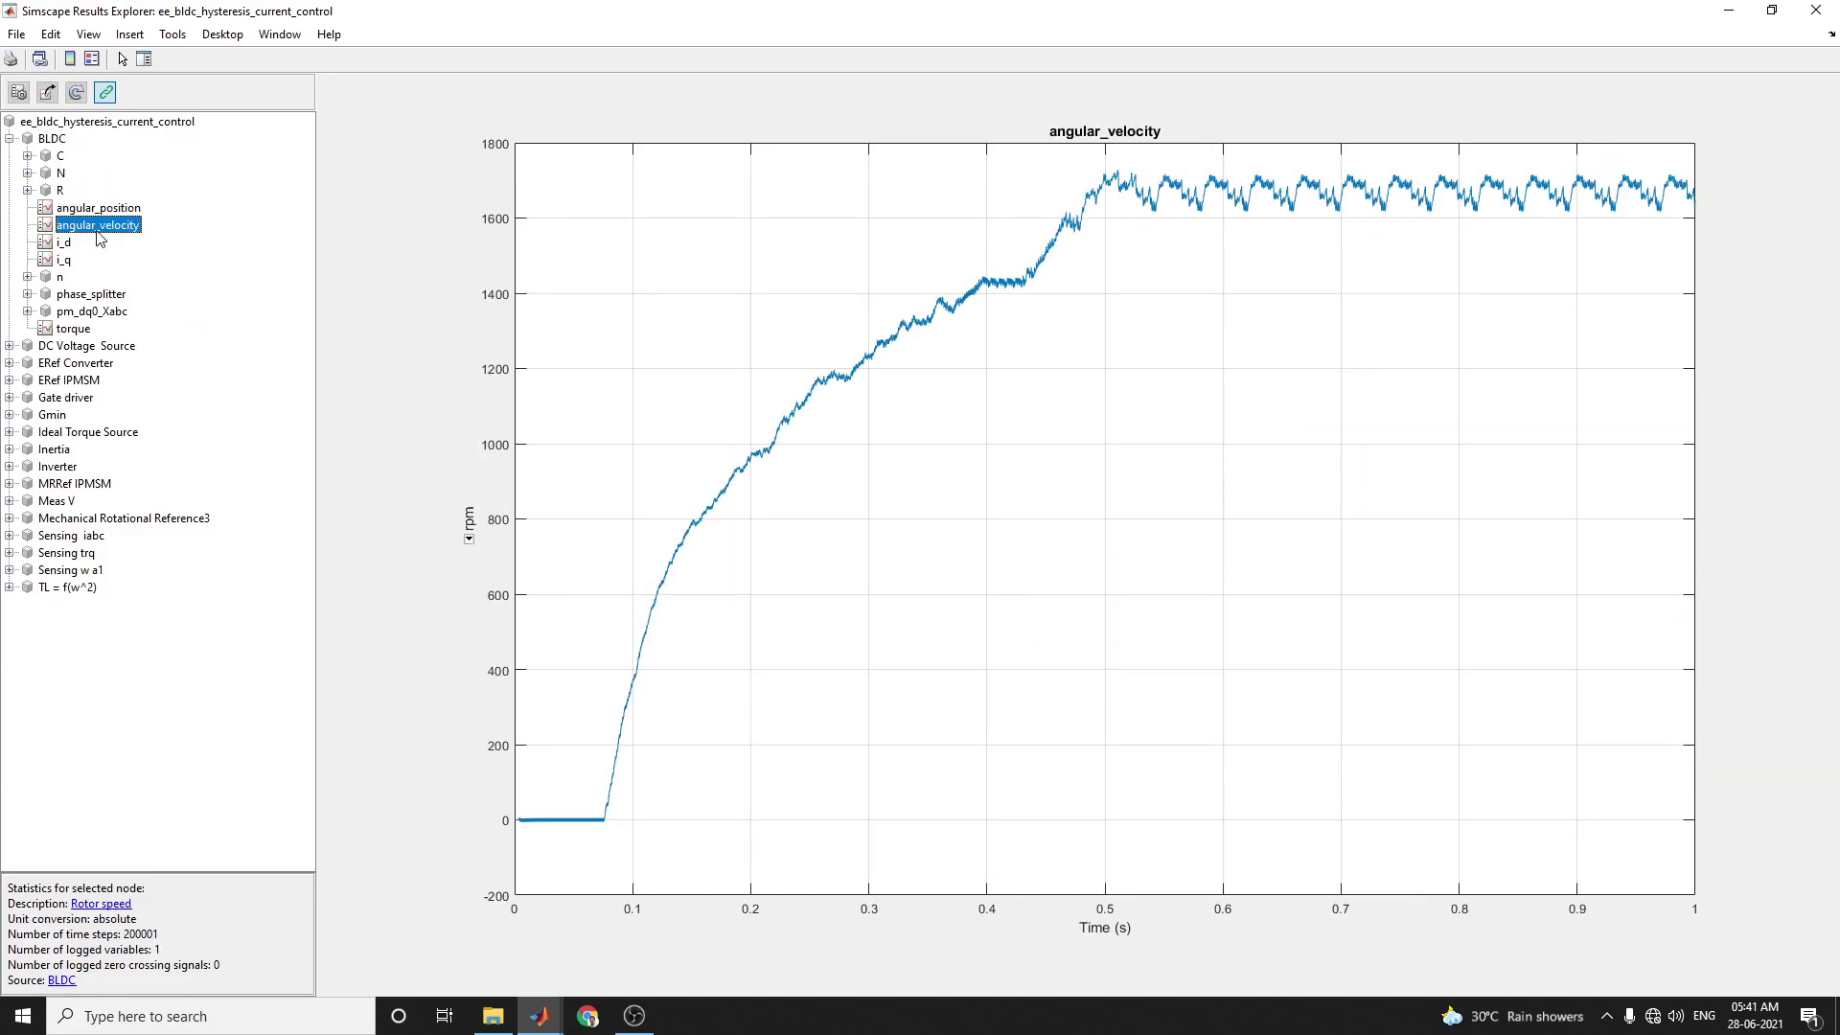
click(68, 297)
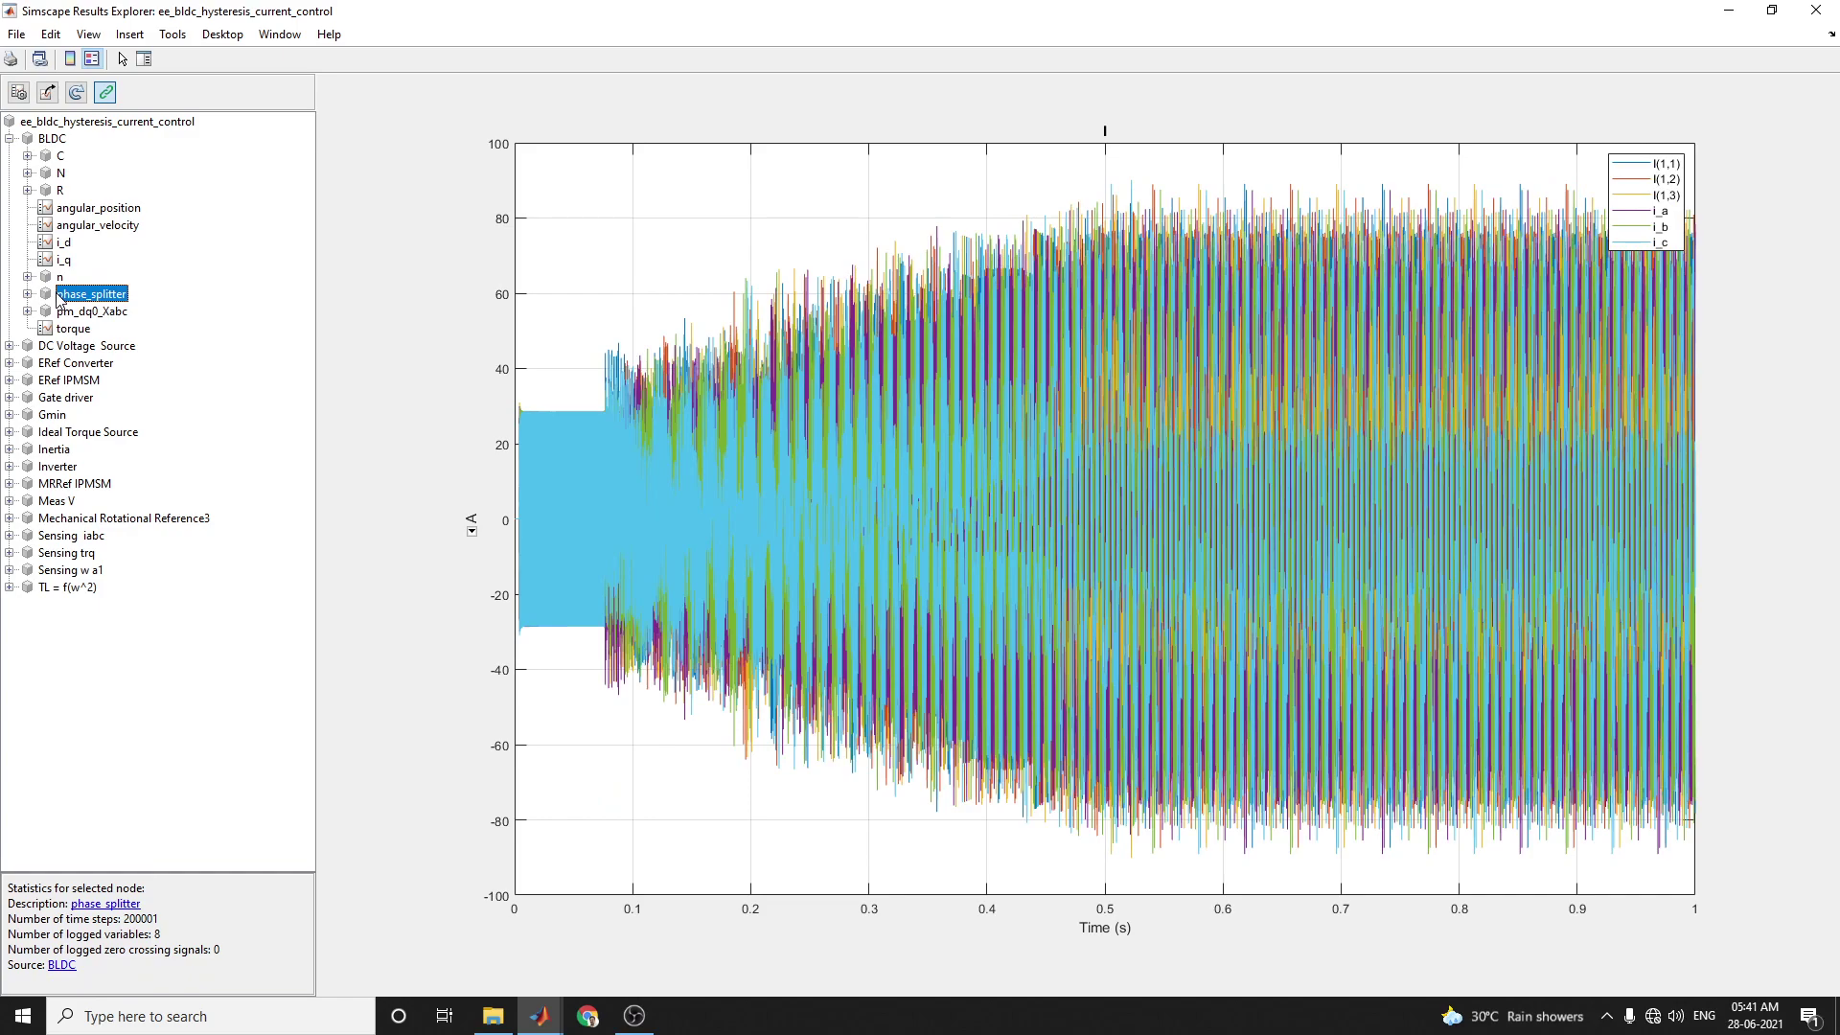
click(60, 353)
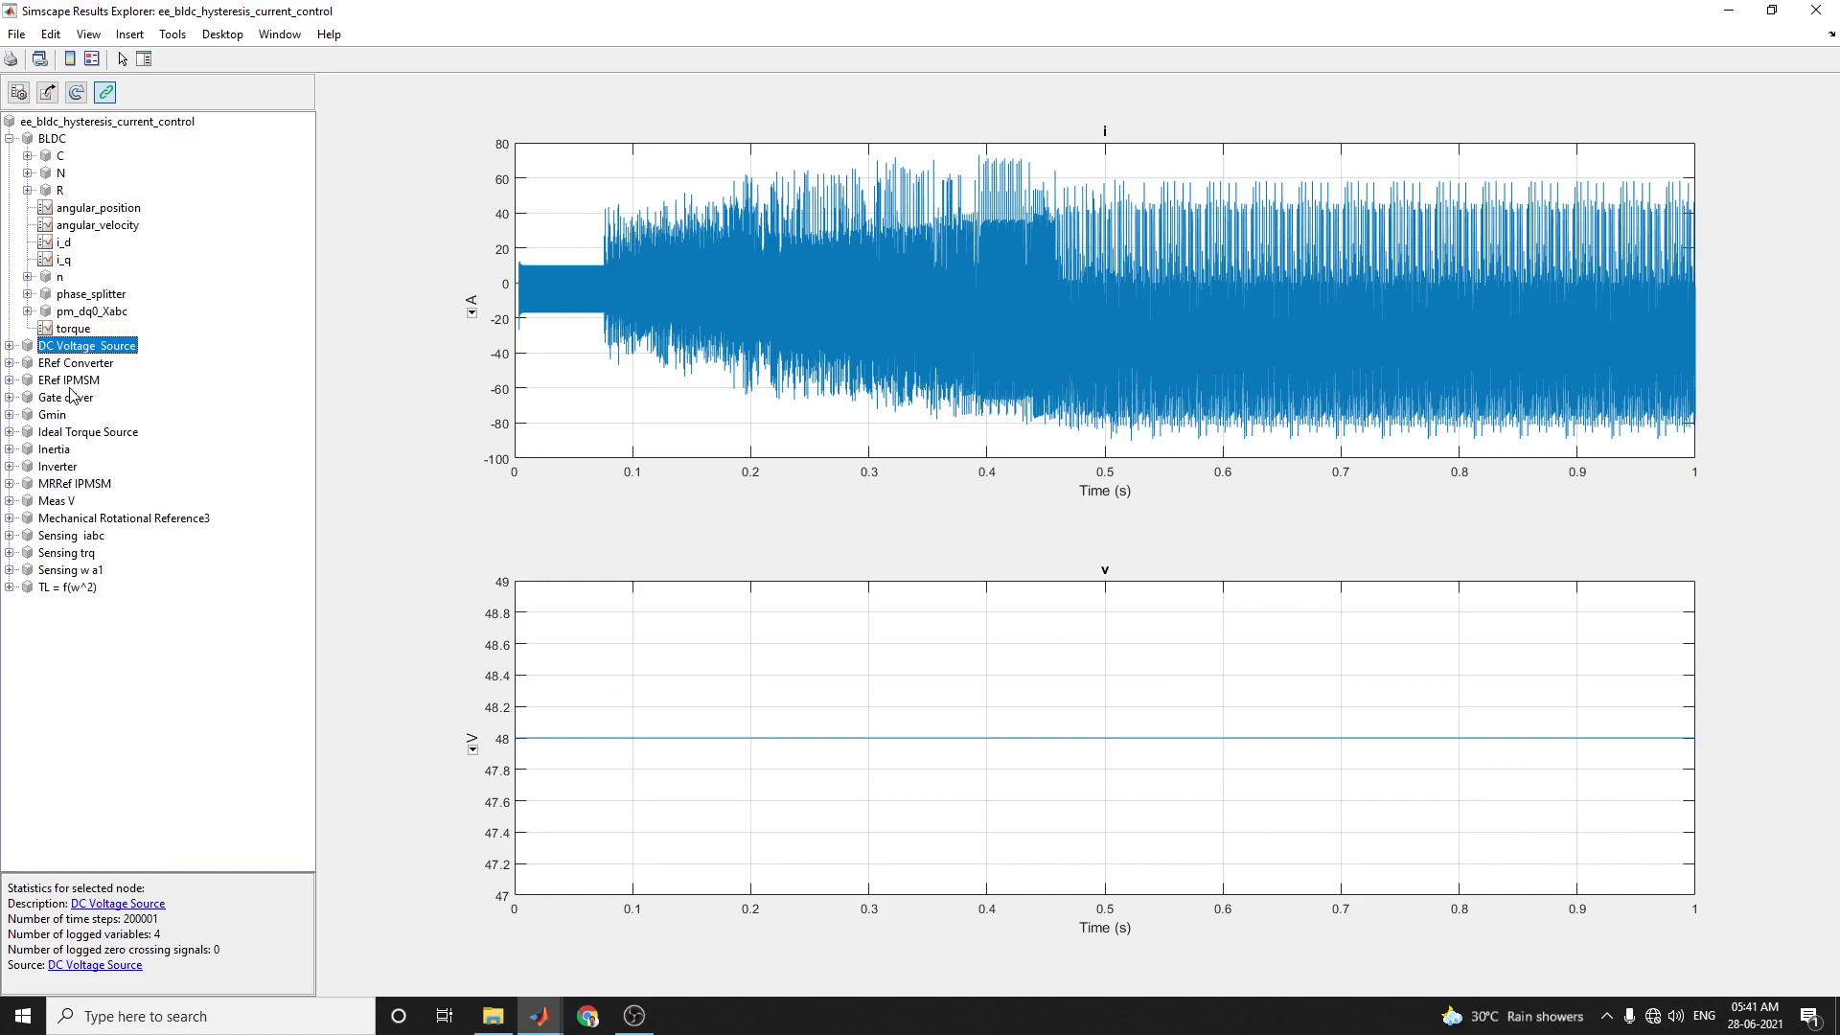
Plot the ERef IPMSM voltage v and browse the Gate driver and reference block results.
click(71, 383)
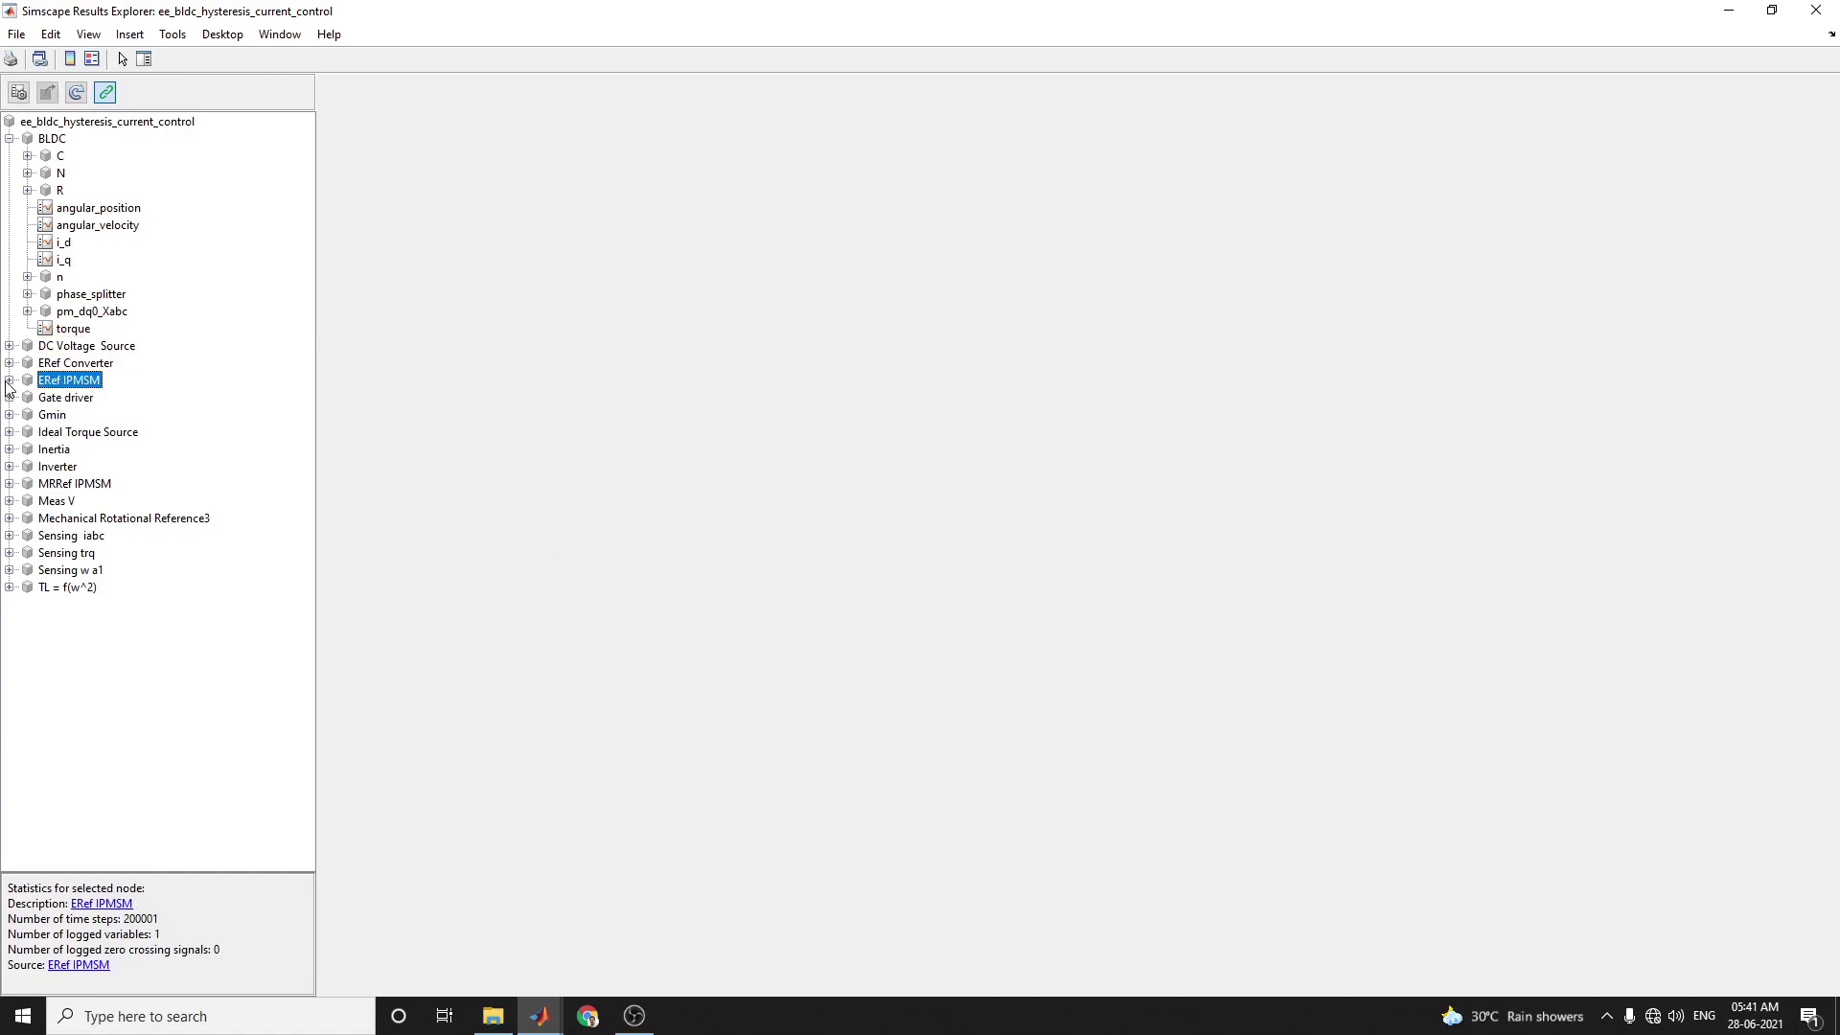
click(9, 381)
click(58, 397)
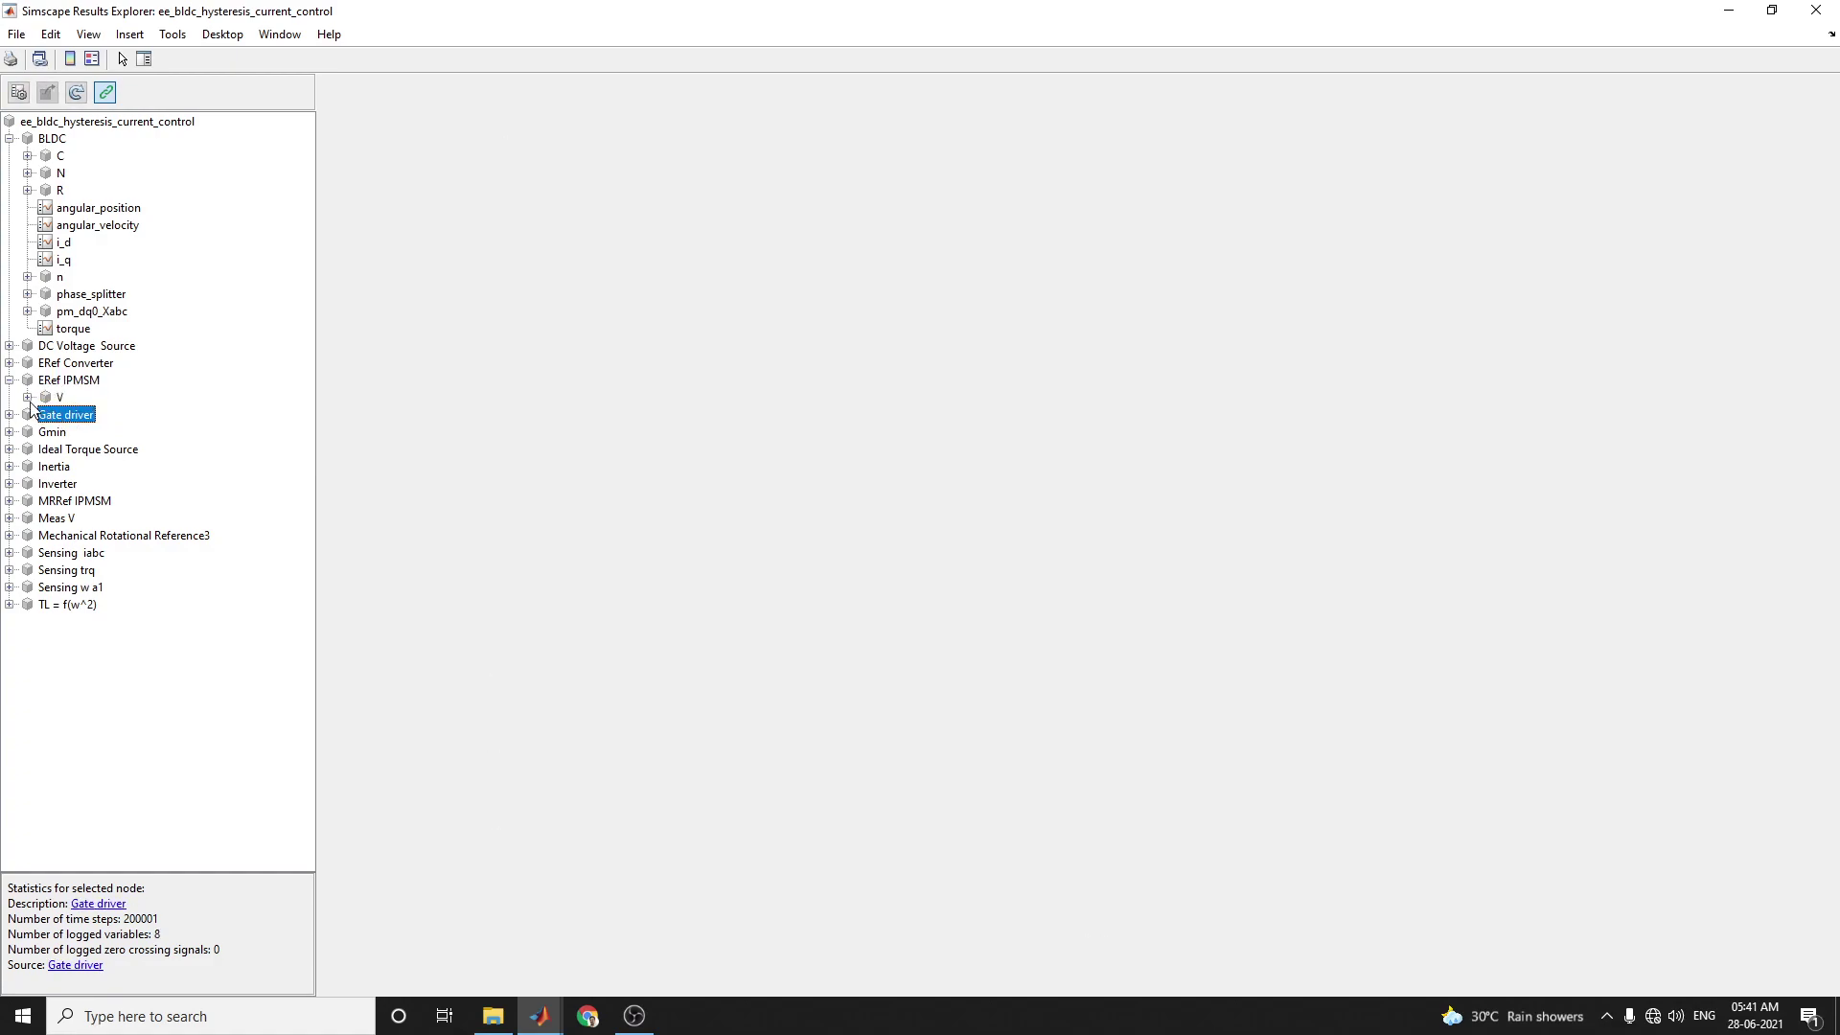
click(27, 397)
click(77, 415)
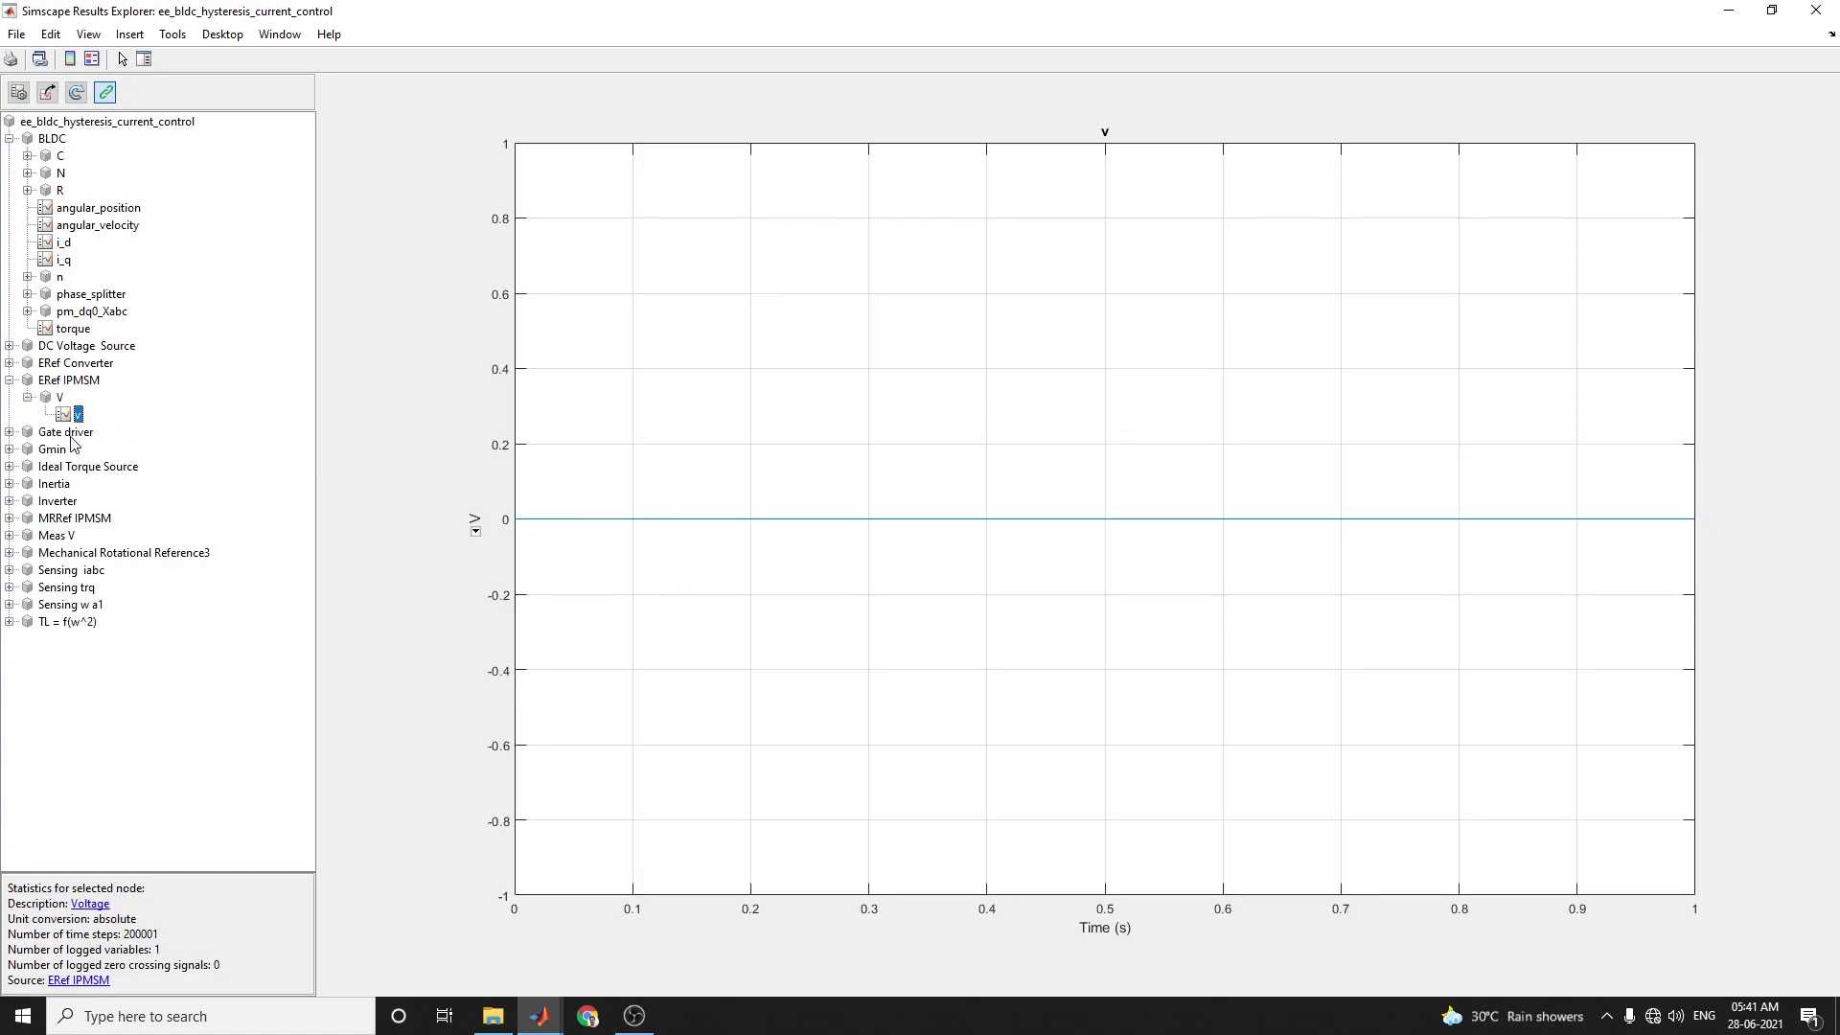
click(67, 436)
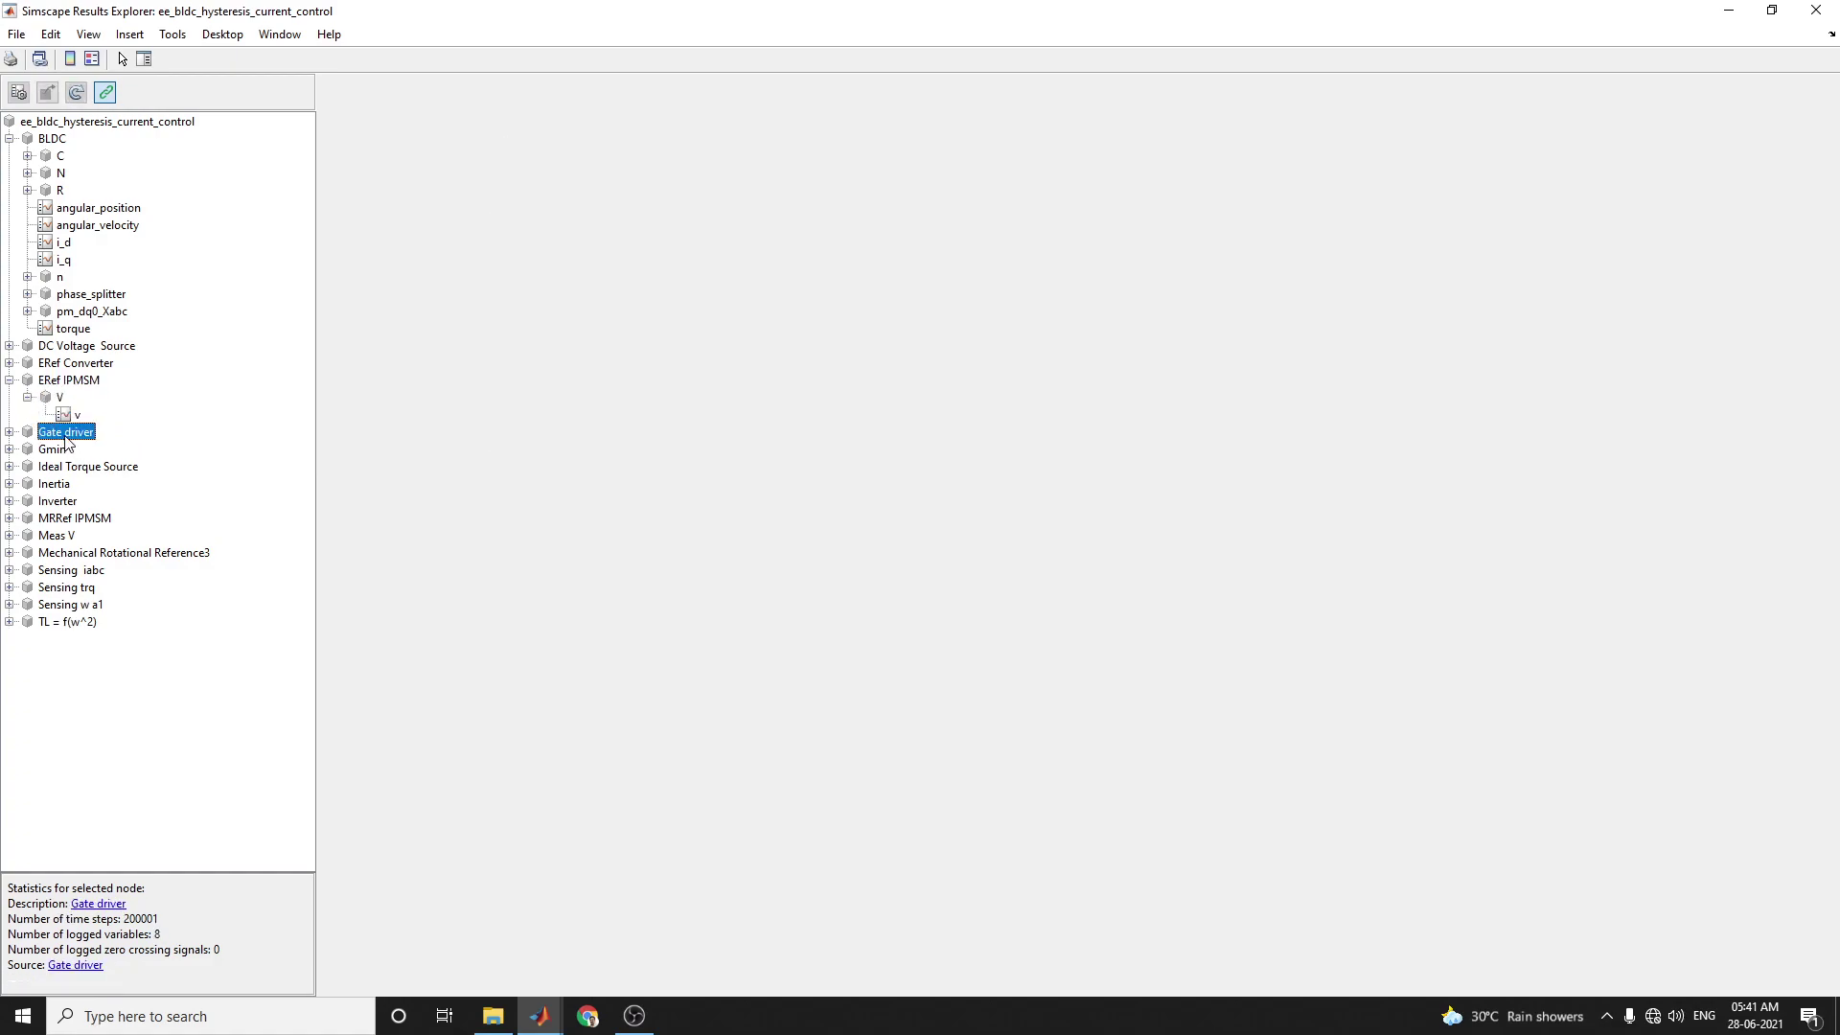
click(69, 523)
click(84, 557)
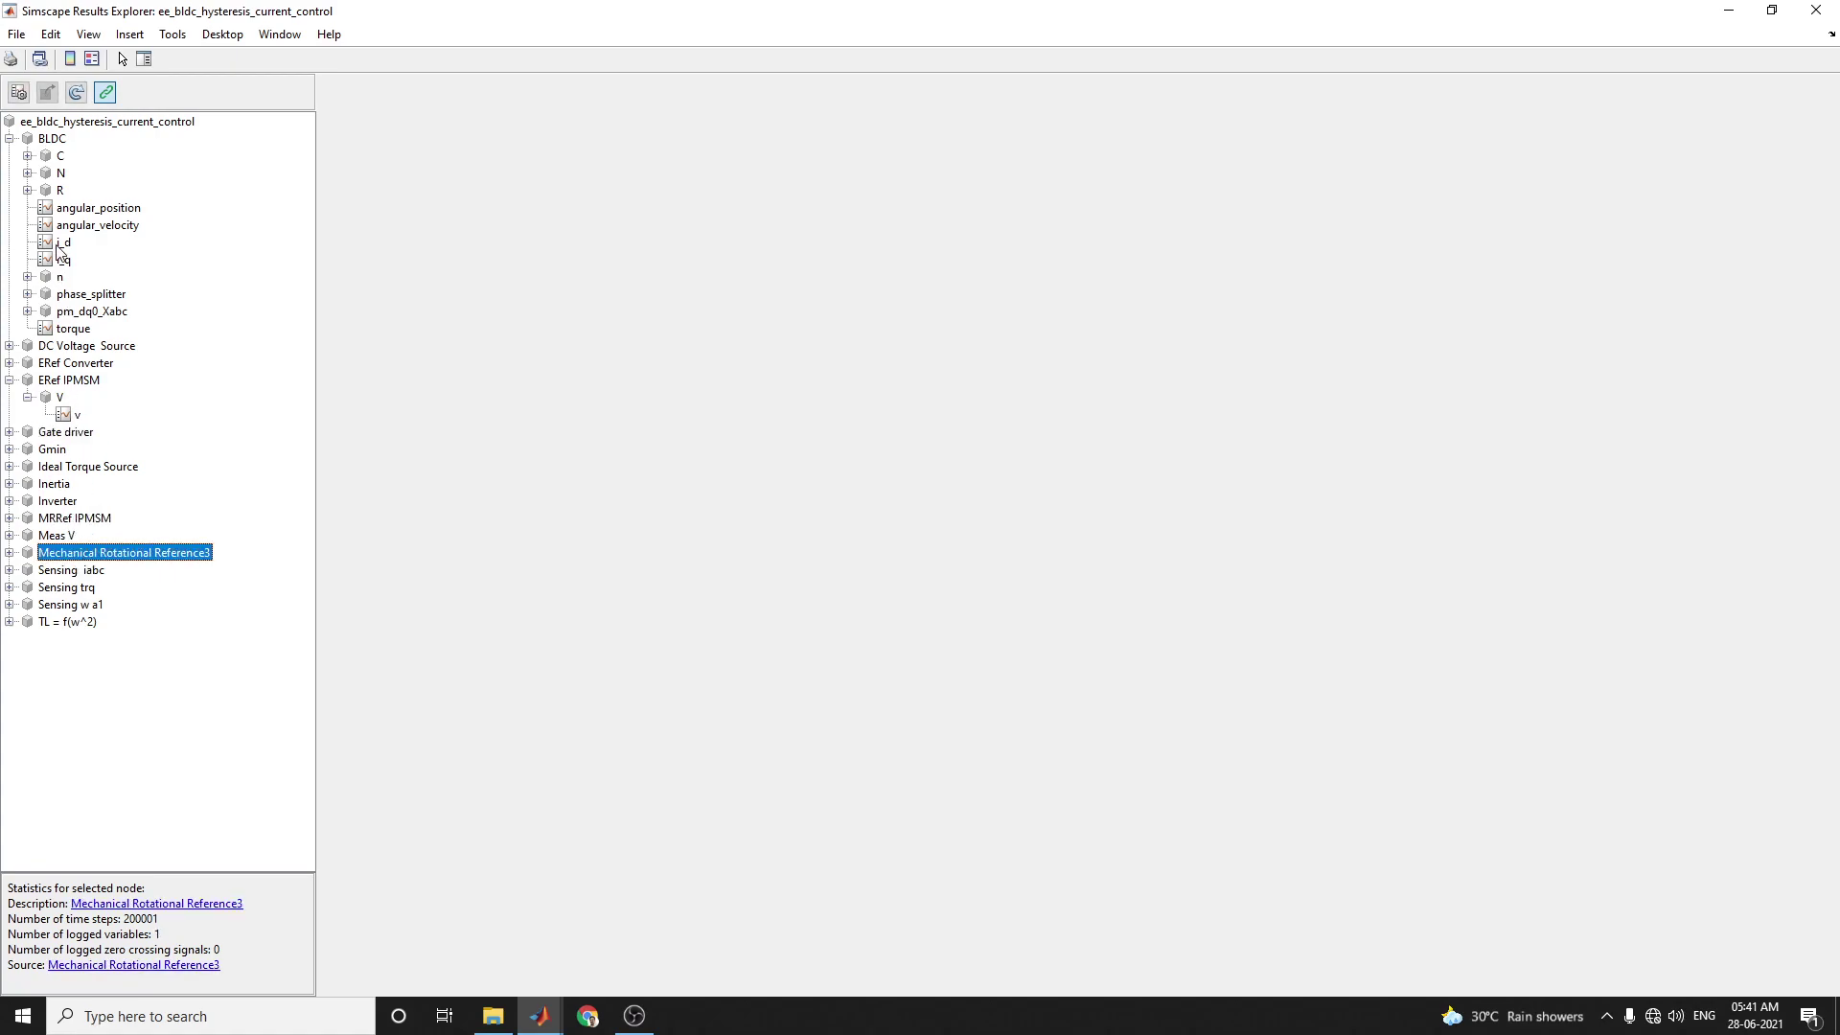
Plot the TL = f(w^2) load_torque and rotor speed w signals, then close the explorer.
click(10, 622)
click(96, 639)
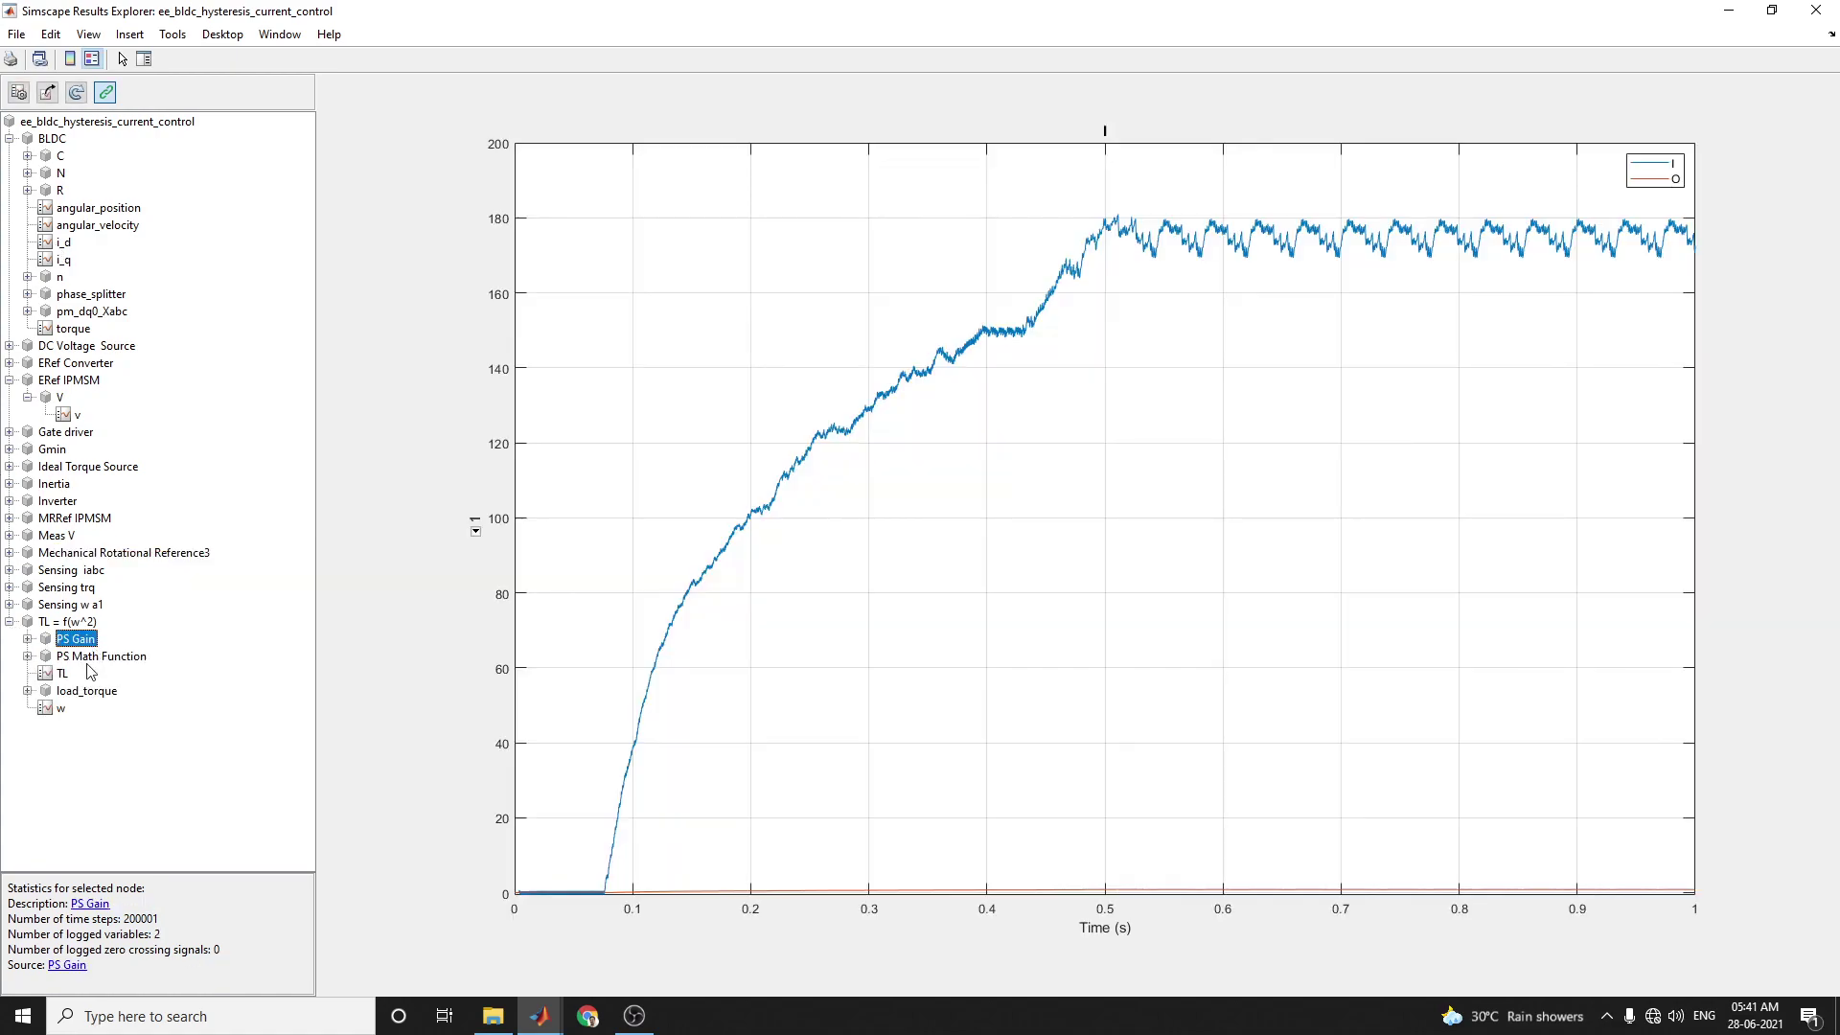
click(89, 657)
click(63, 673)
click(84, 690)
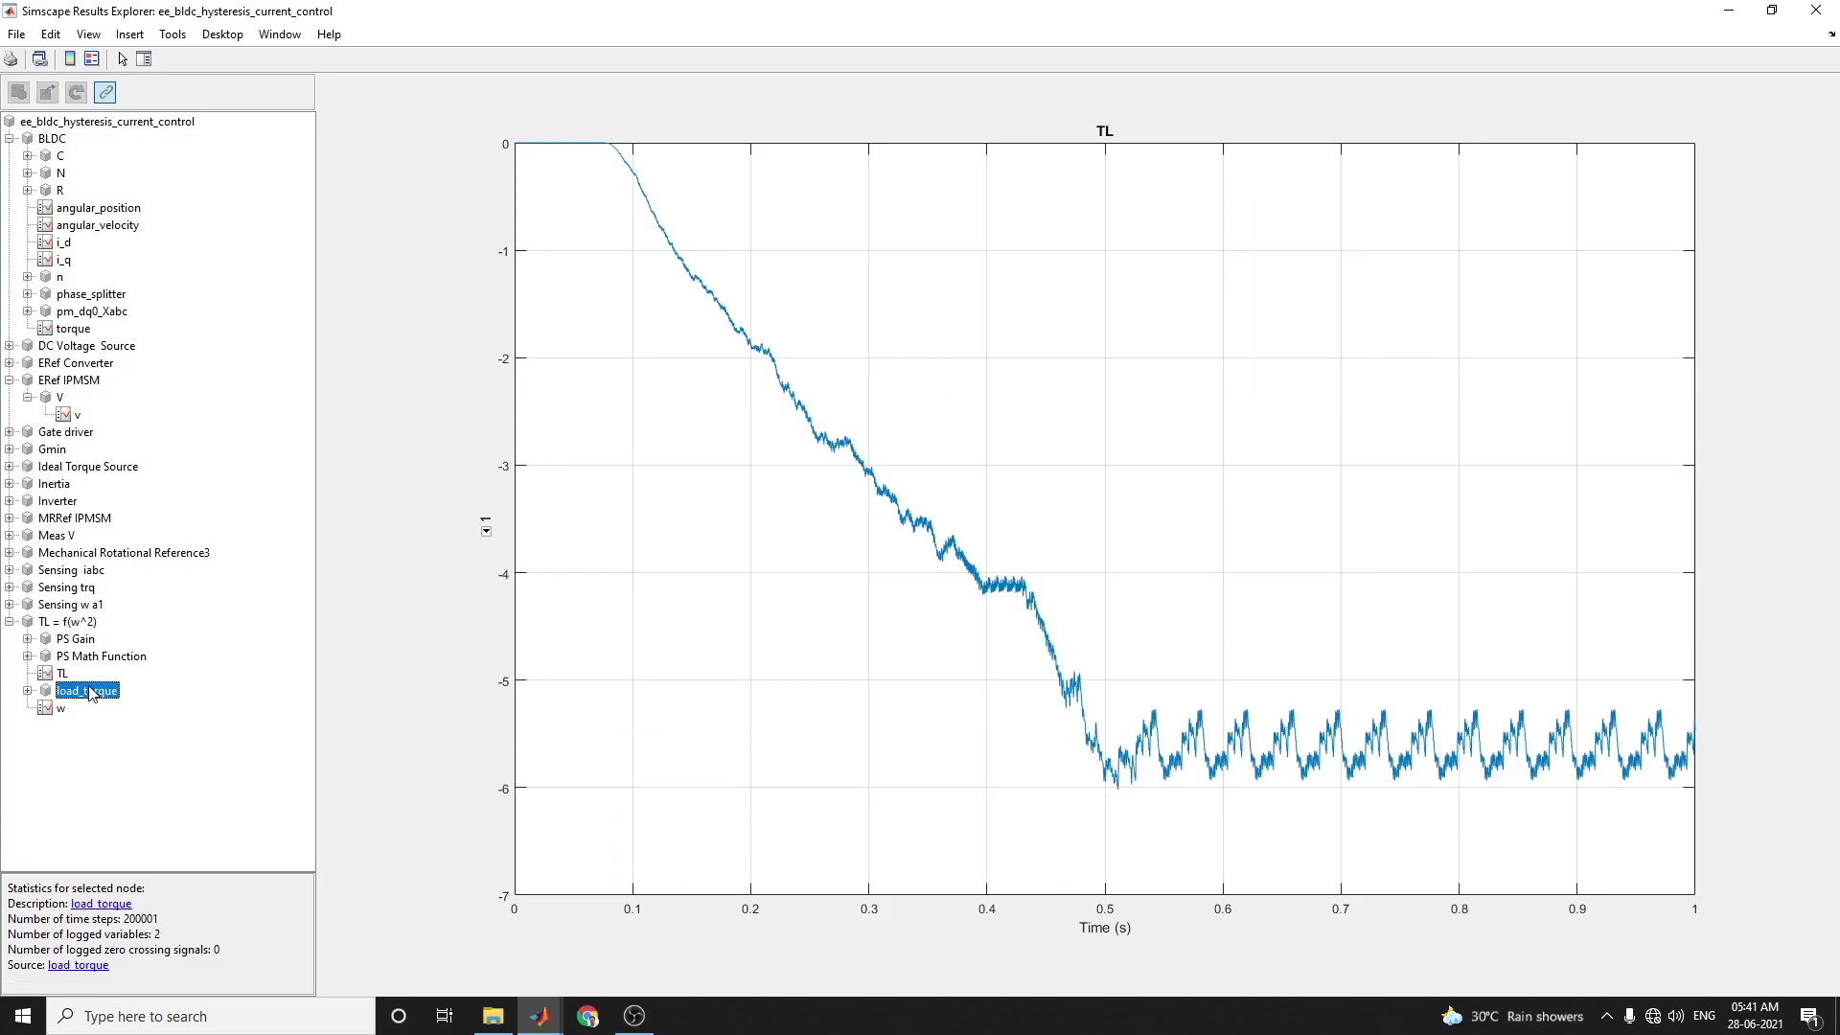
click(60, 708)
click(68, 622)
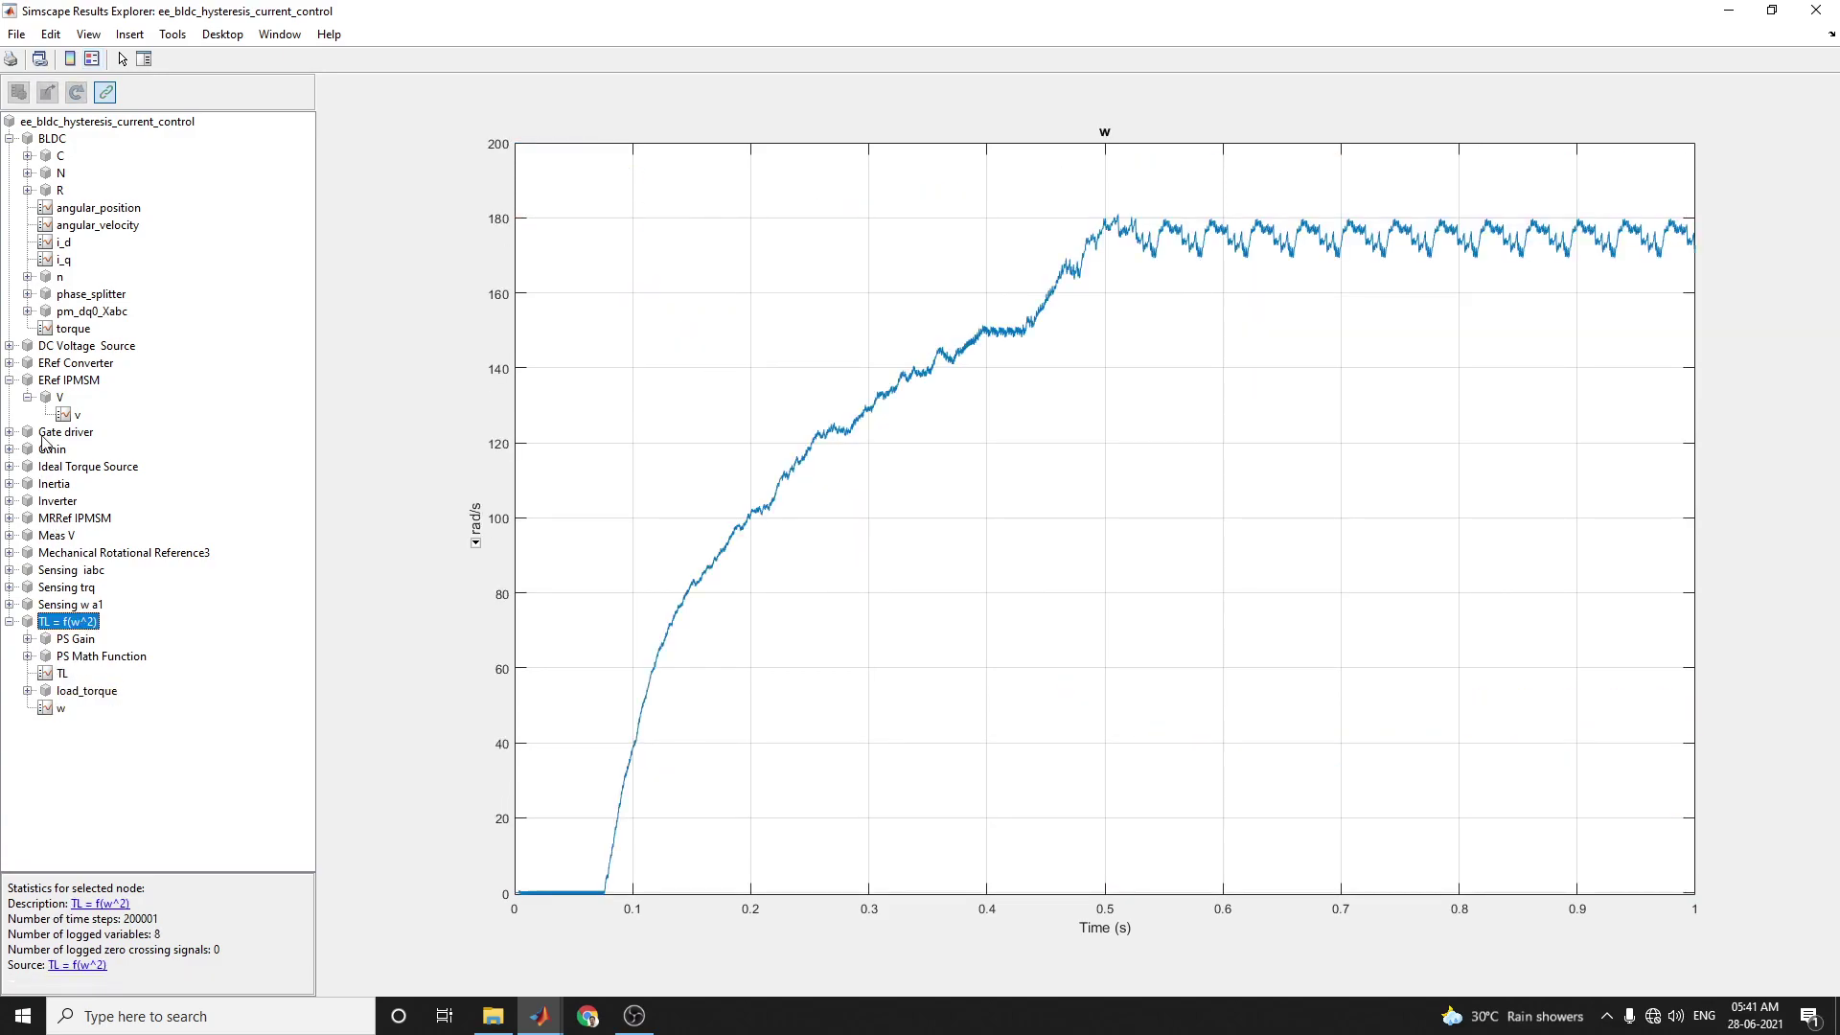
click(65, 433)
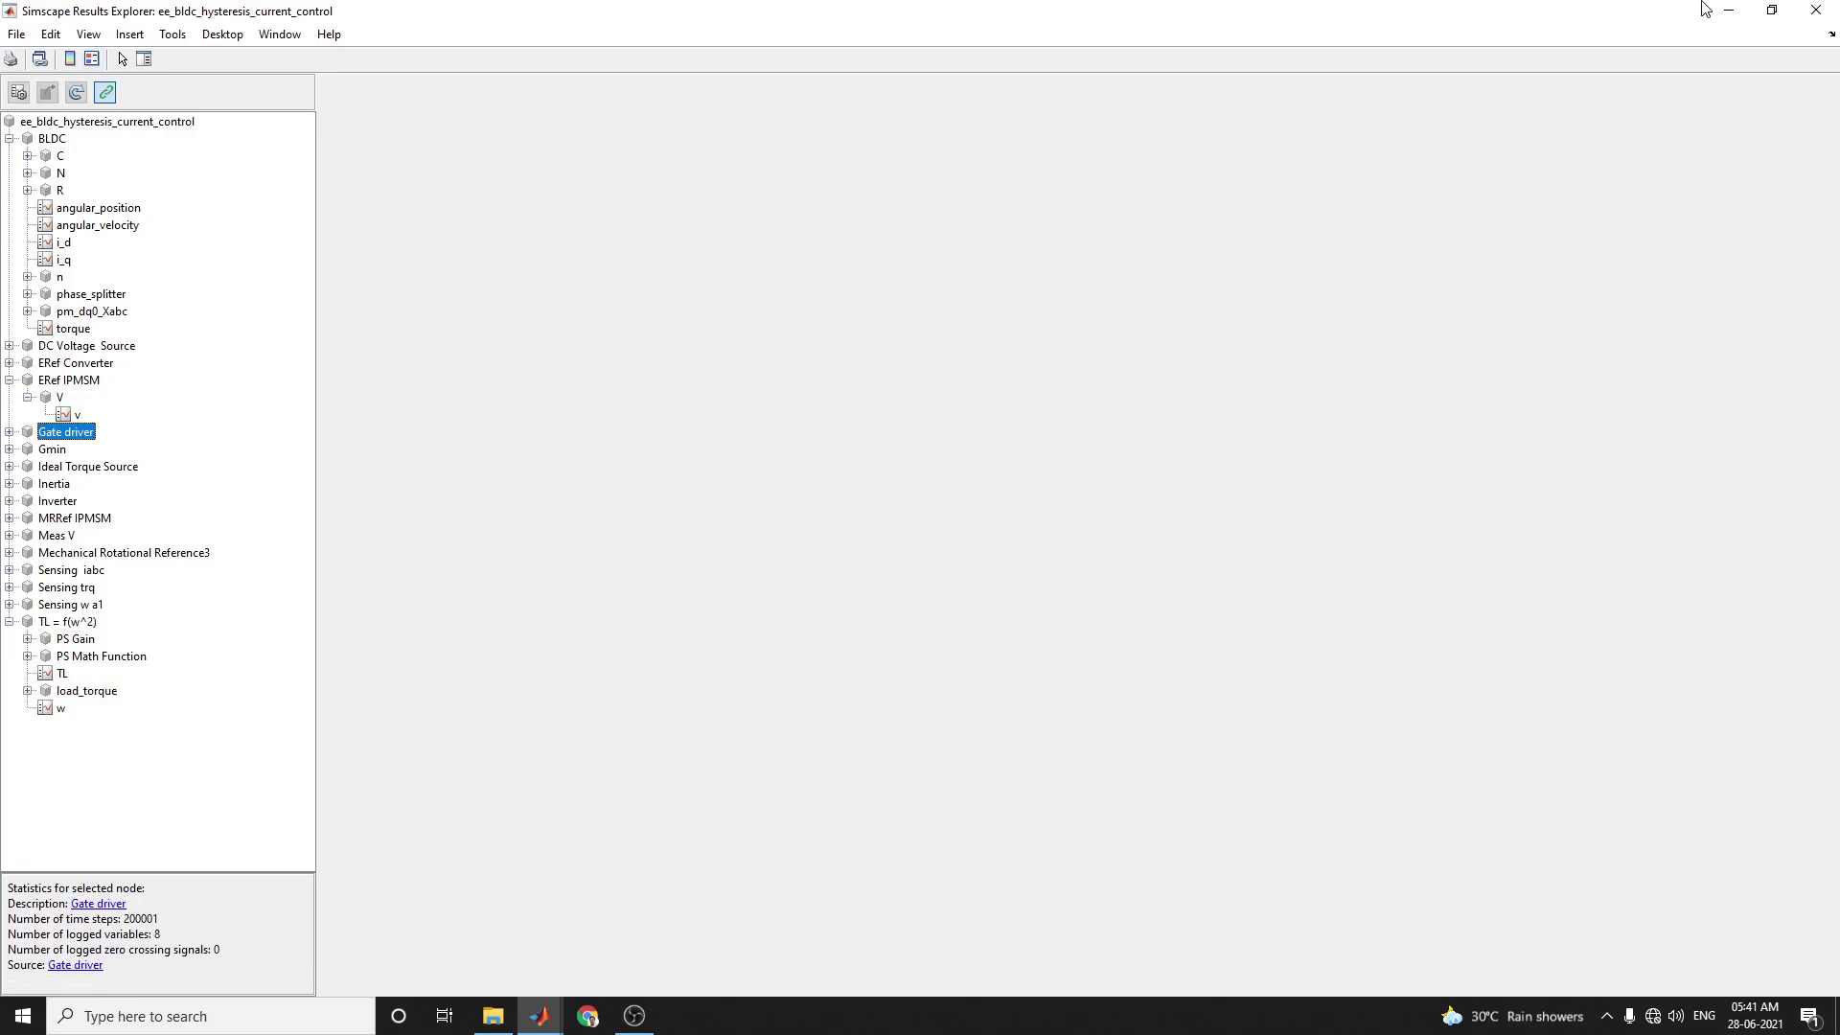
click(1825, 9)
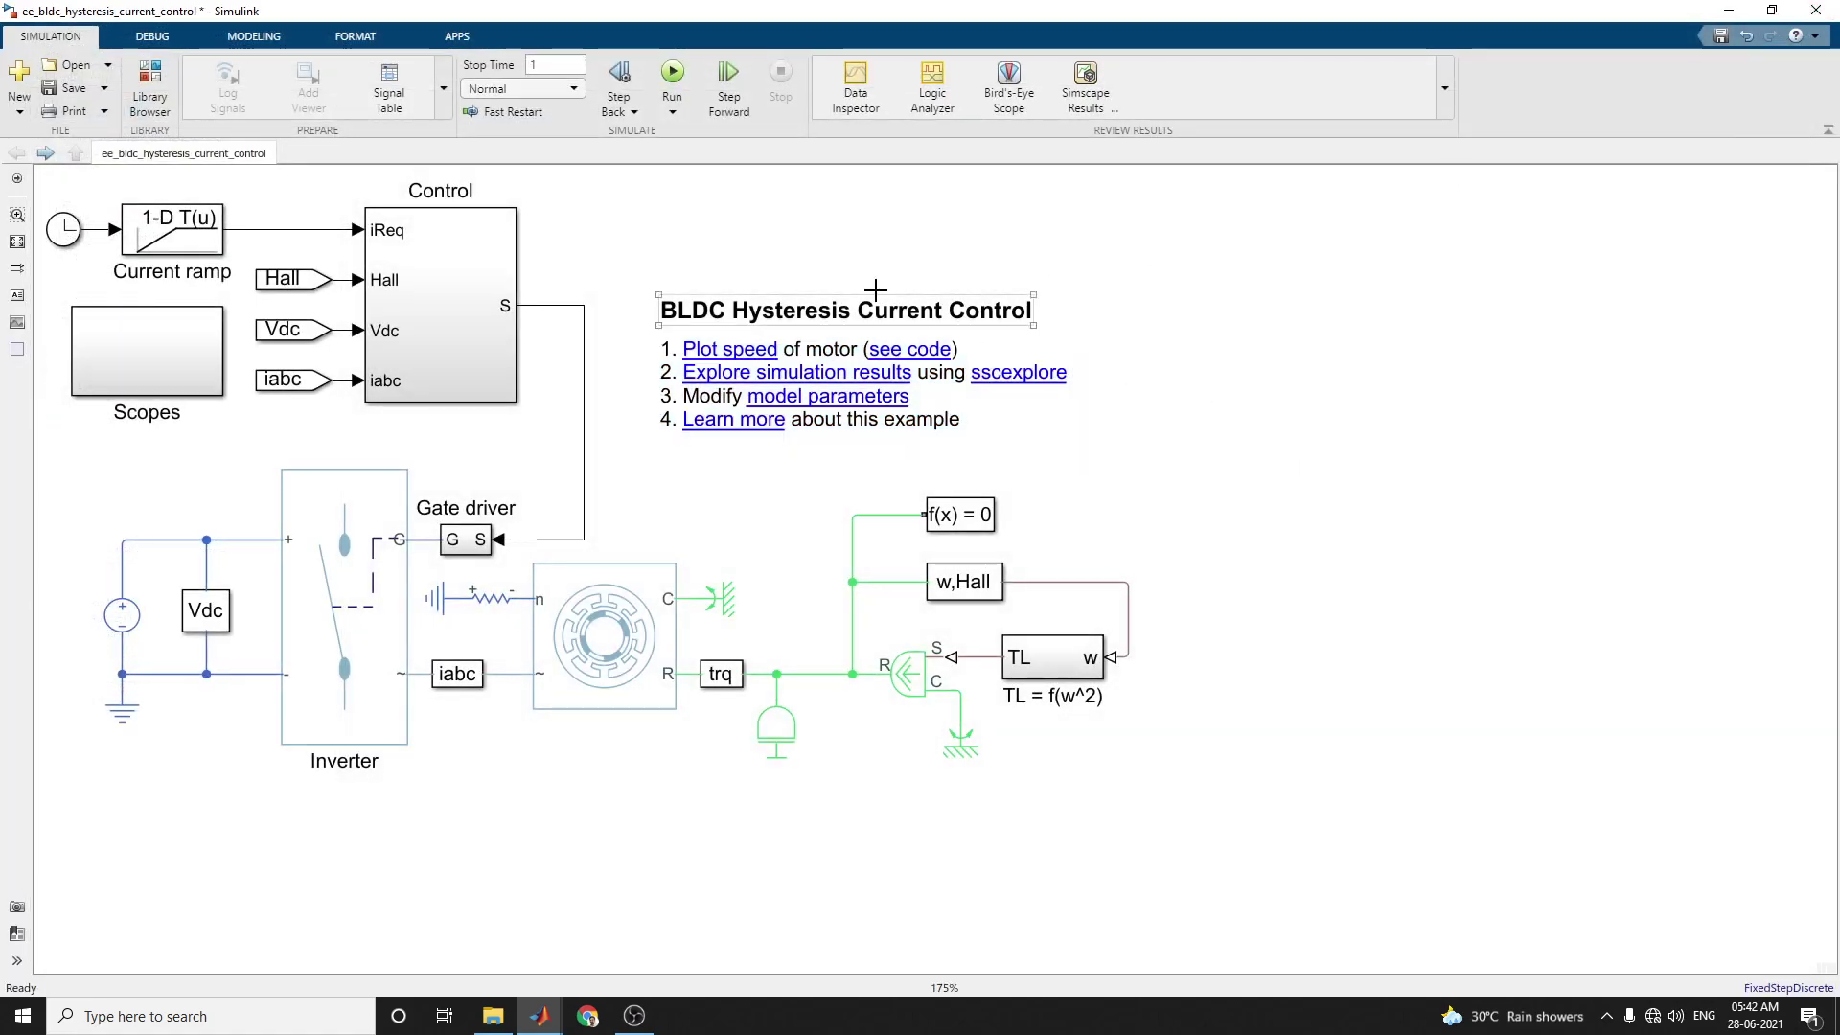
Open and scroll through ee_bldc_hysteresis_current_control_plot1current.m, then return to Simulink.
click(921, 355)
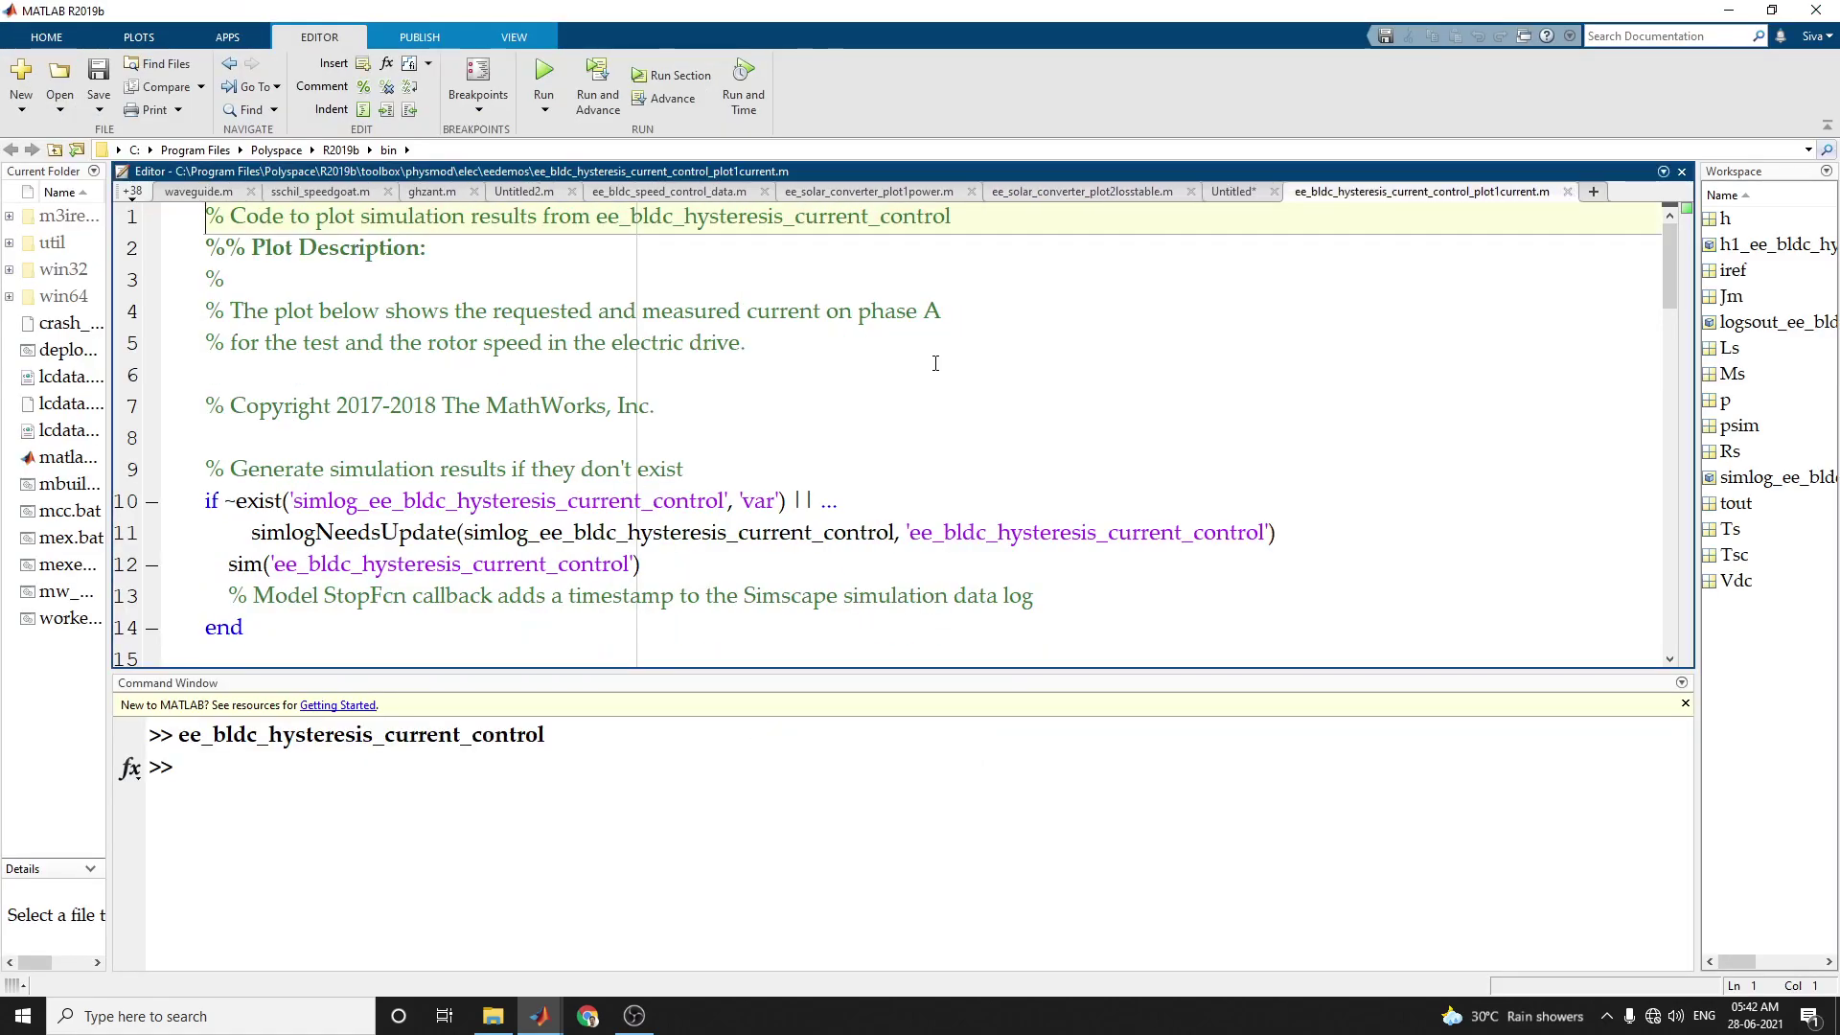
click(846, 323)
scroll(853, 335, down, 17)
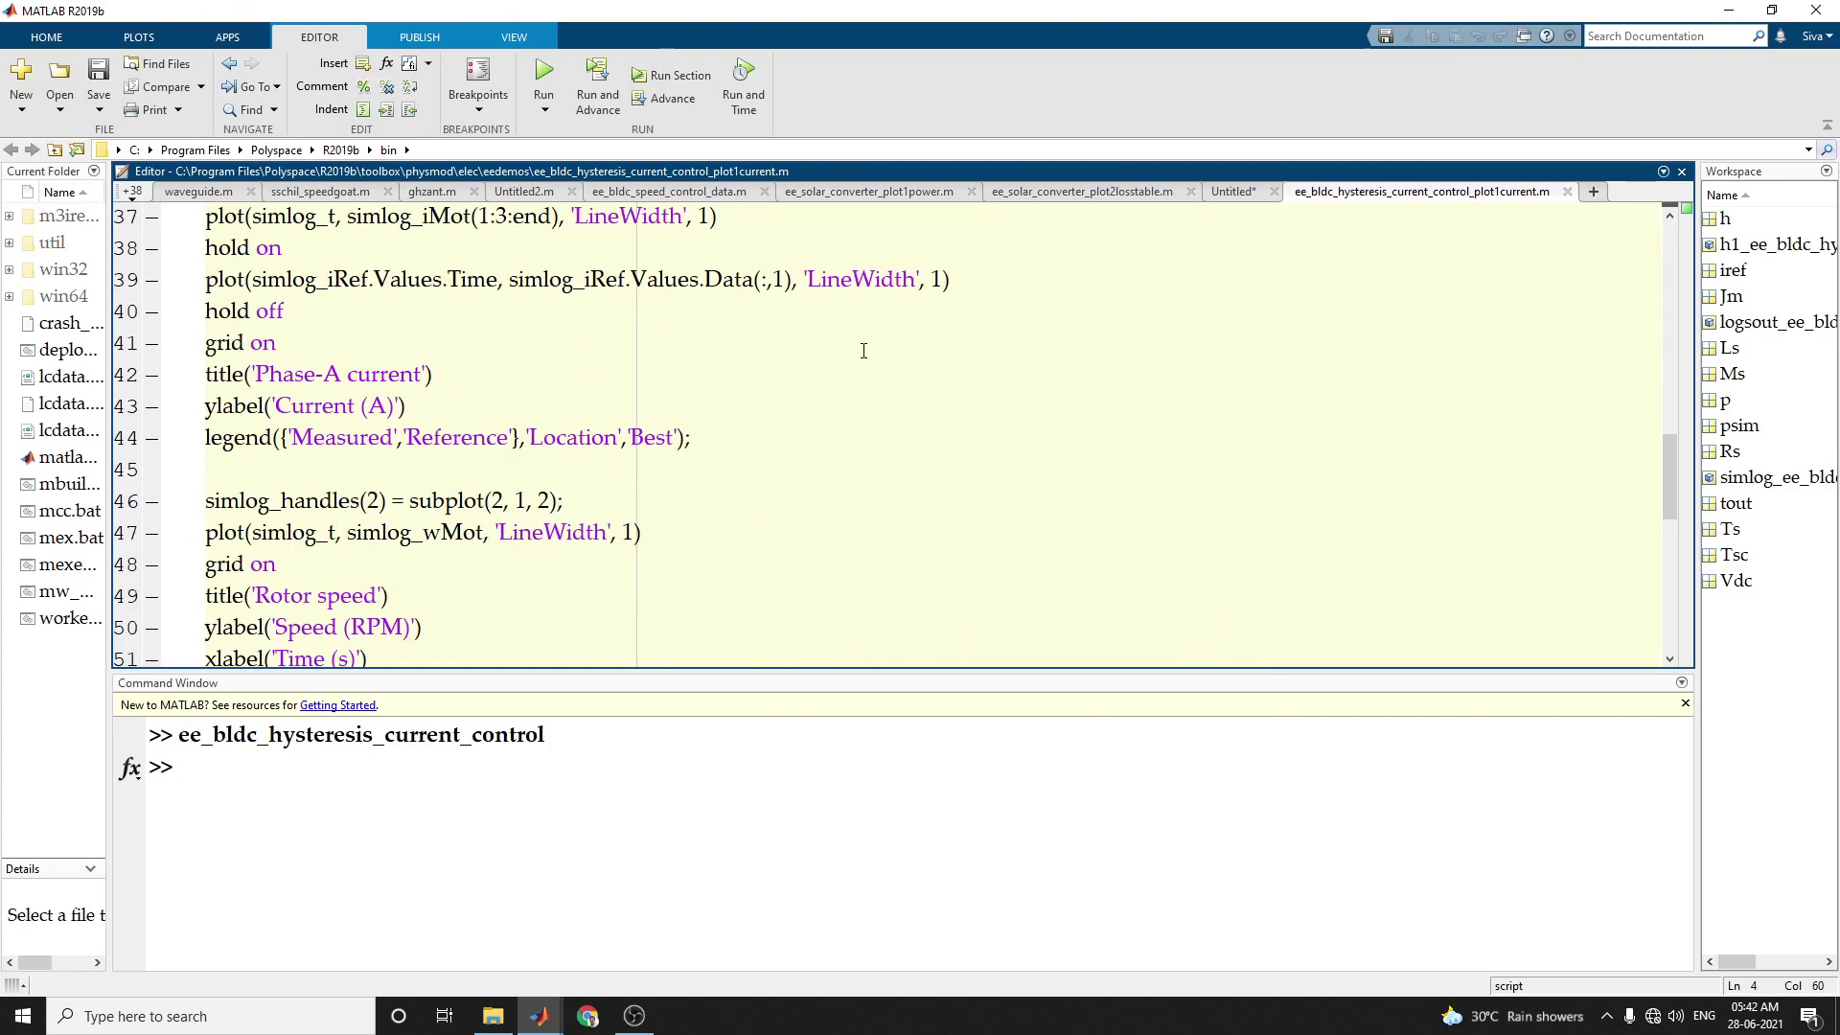
mouse_move(539, 1016)
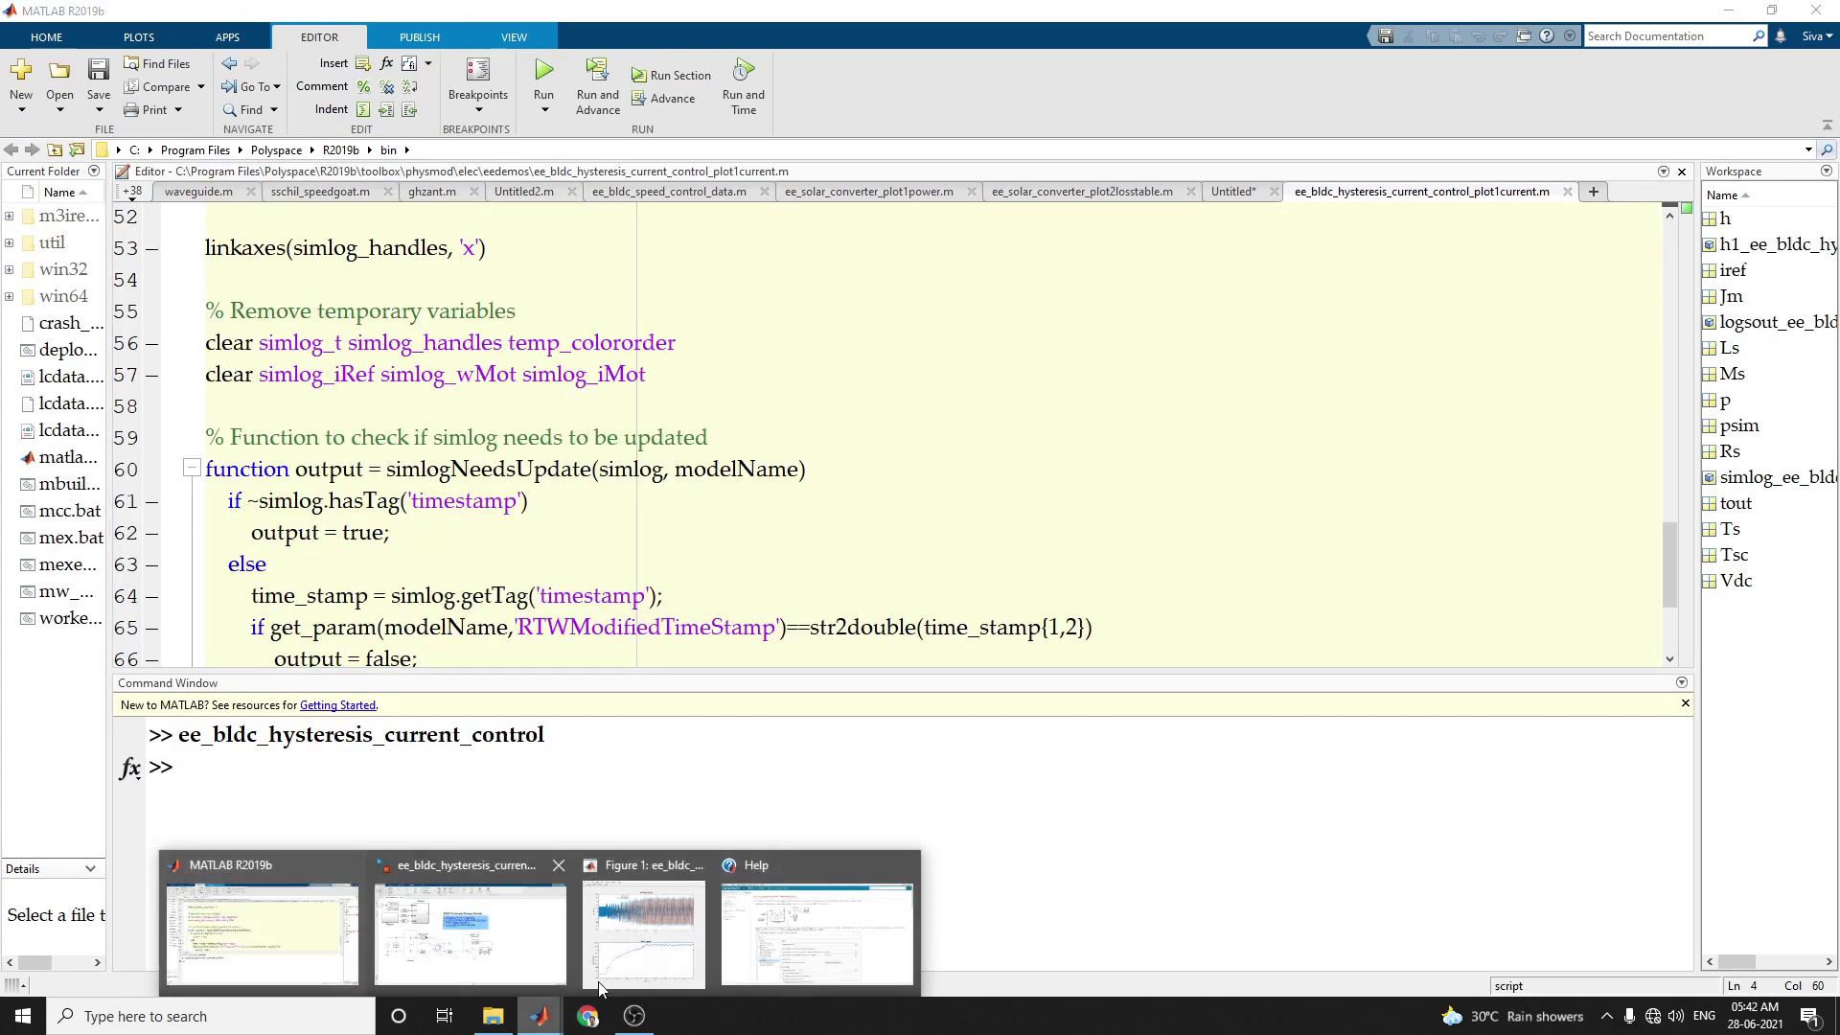
click(493, 946)
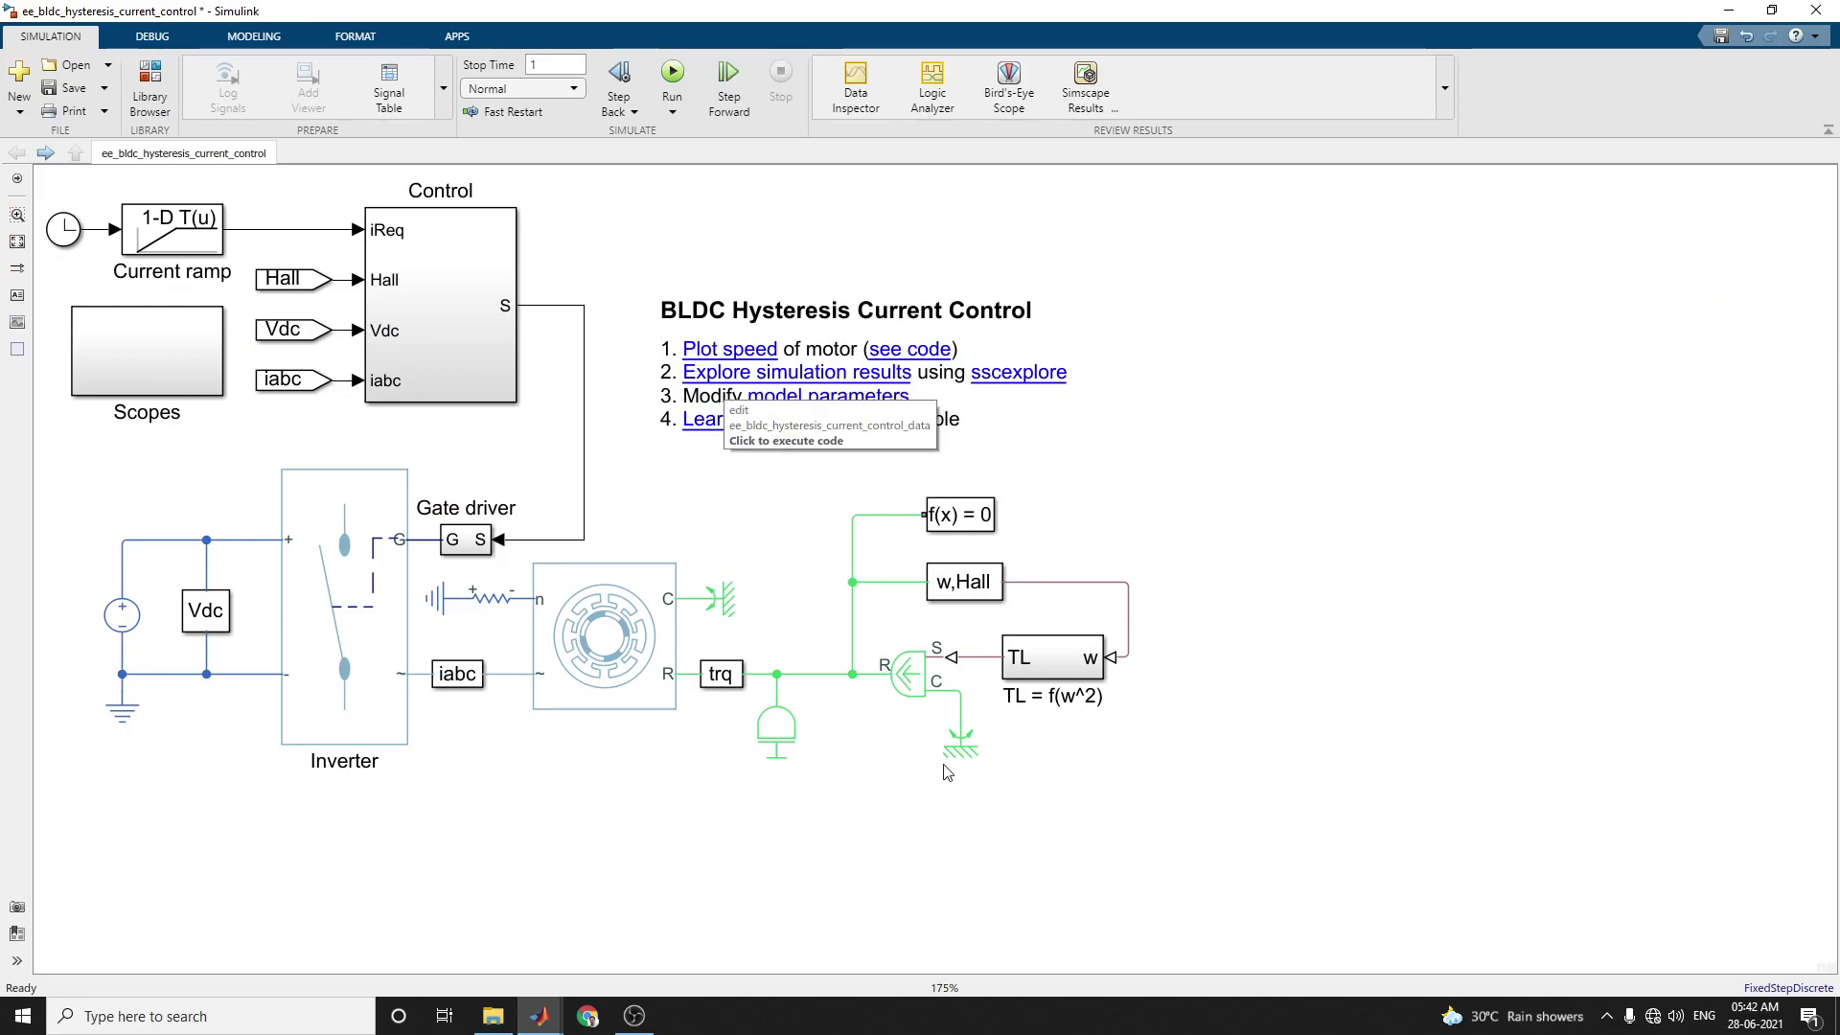
Enter the Scopes subsystem and enlarge the ia phase current scope plot.
click(803, 728)
double_click(148, 350)
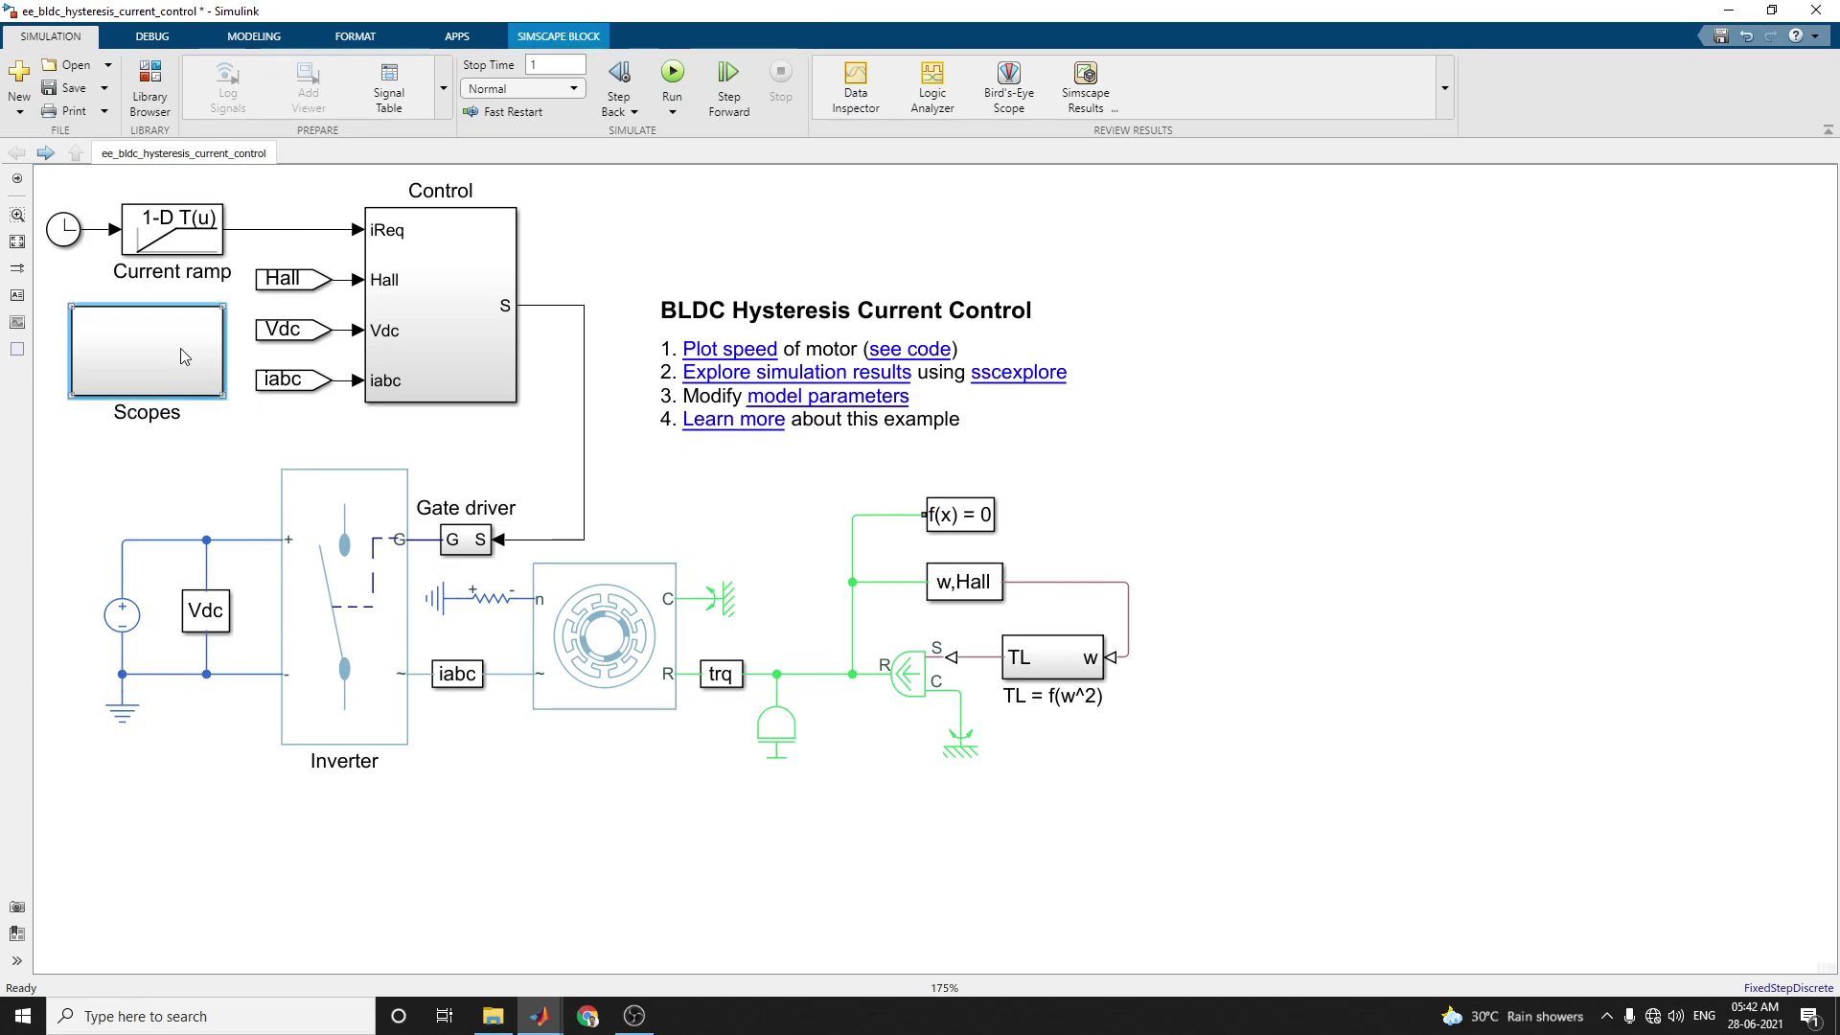
double_click(1024, 393)
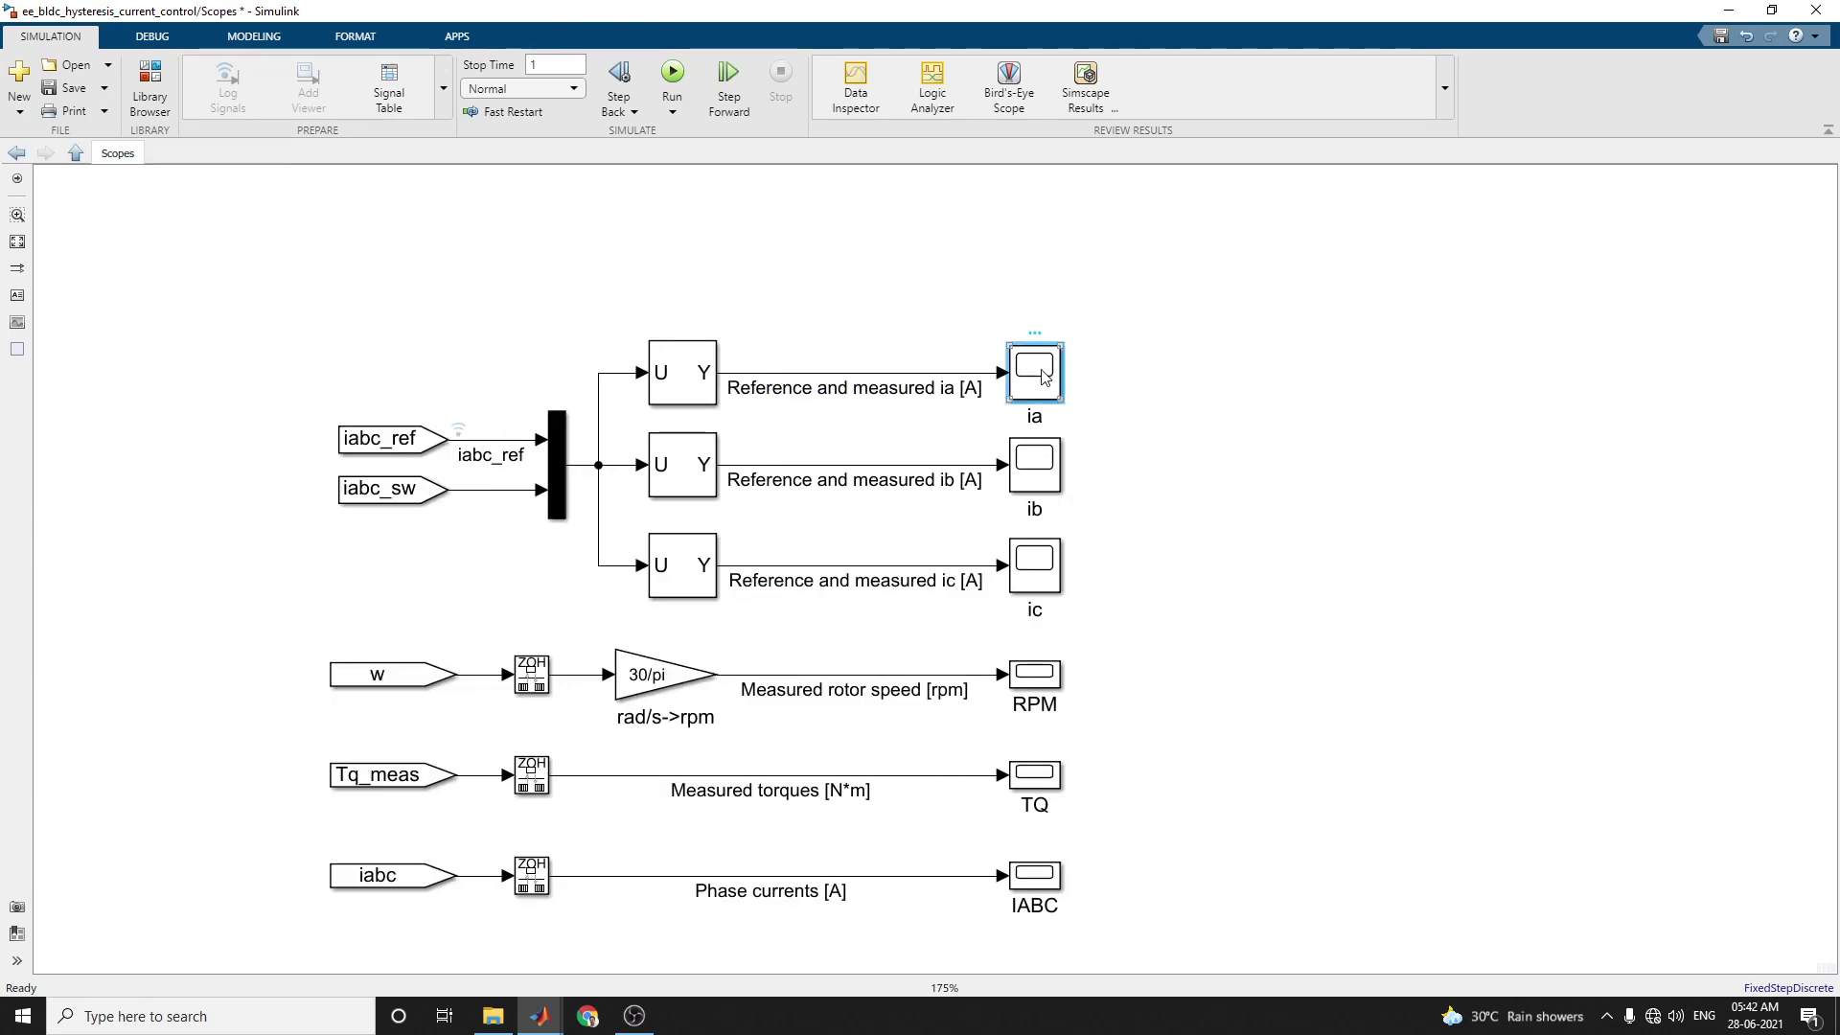
drag(1060, 468, 1634, 479)
drag(1205, 611, 1269, 987)
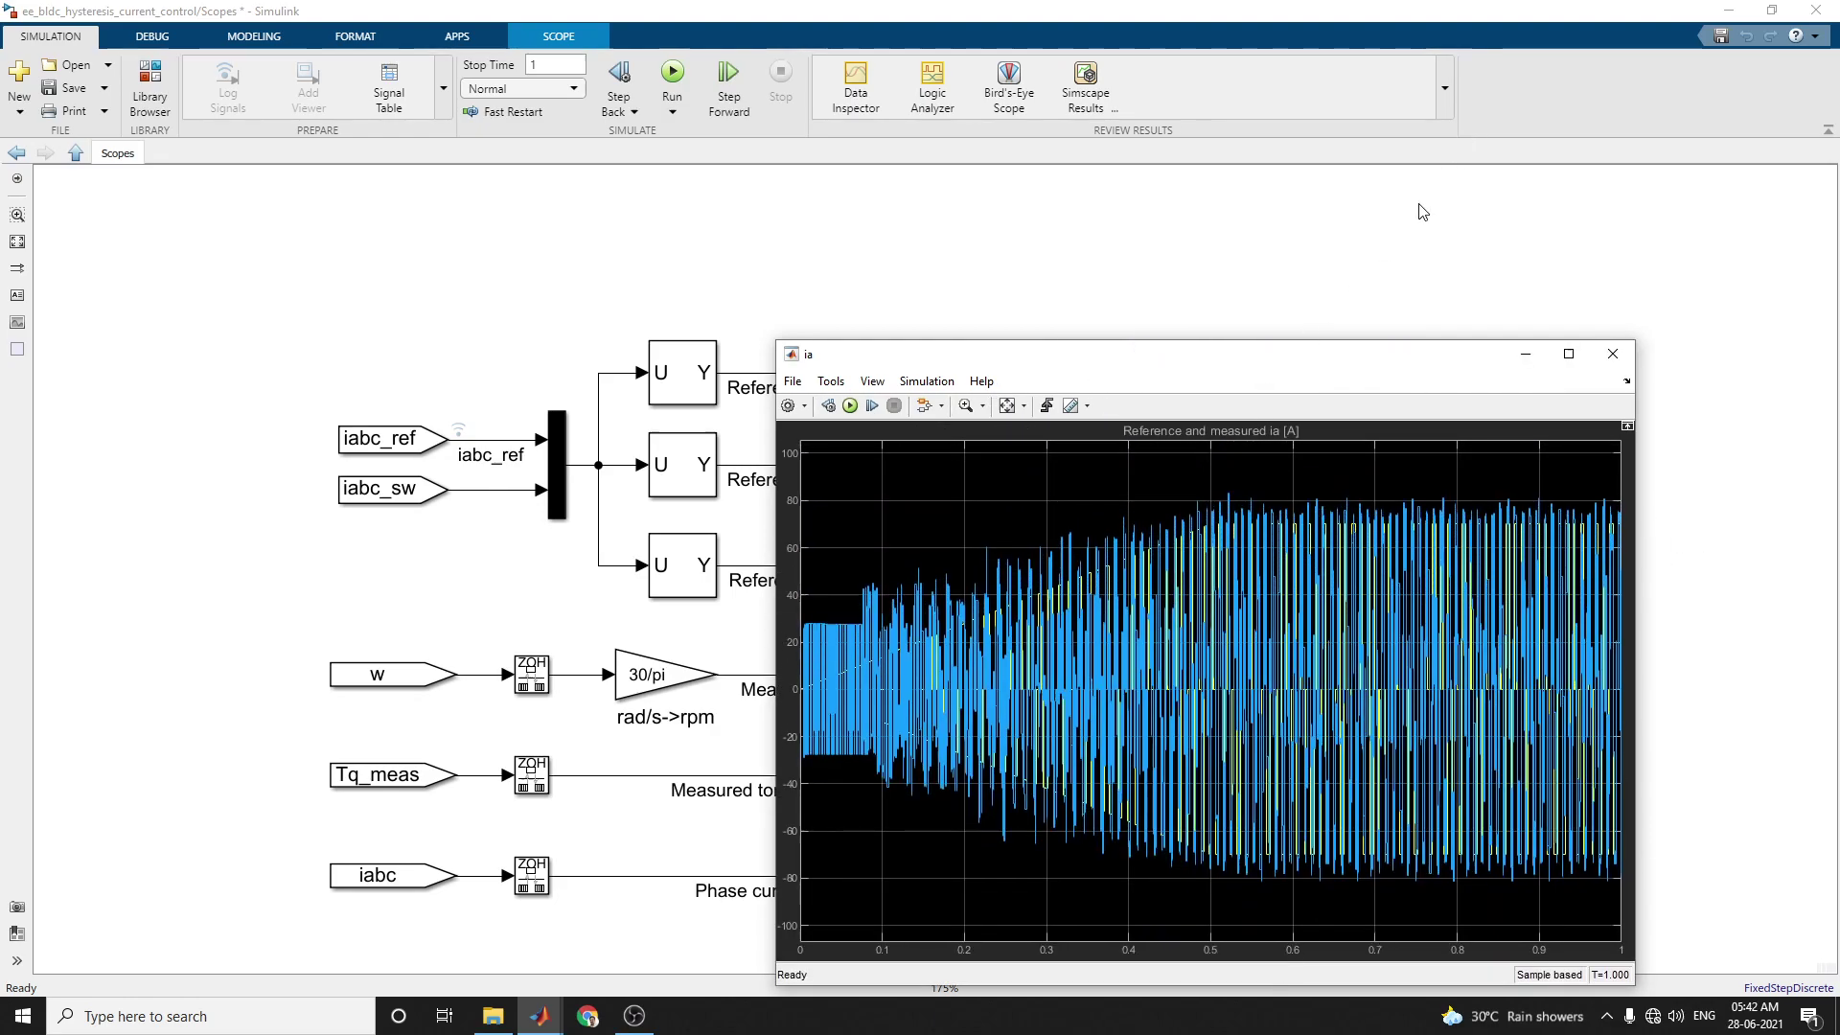
drag(1418, 341, 1418, 138)
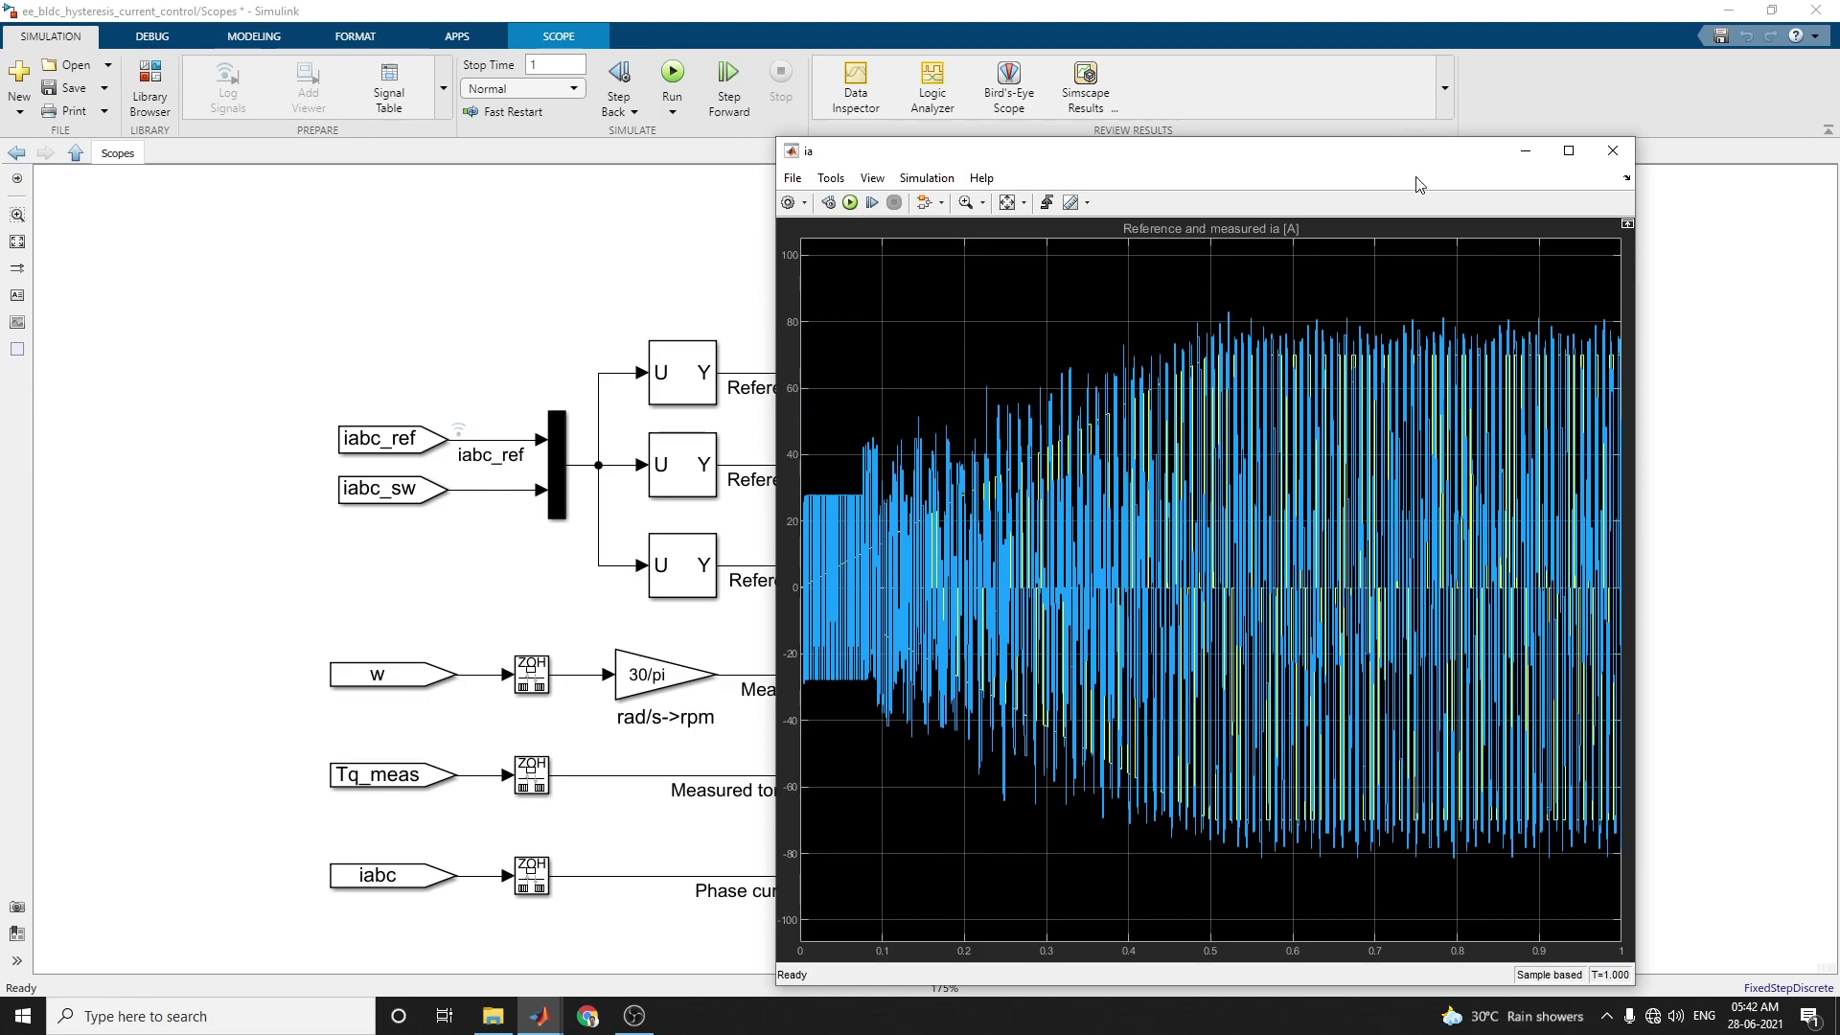
click(1613, 150)
View the ib and ic phase current scopes.
click(1035, 480)
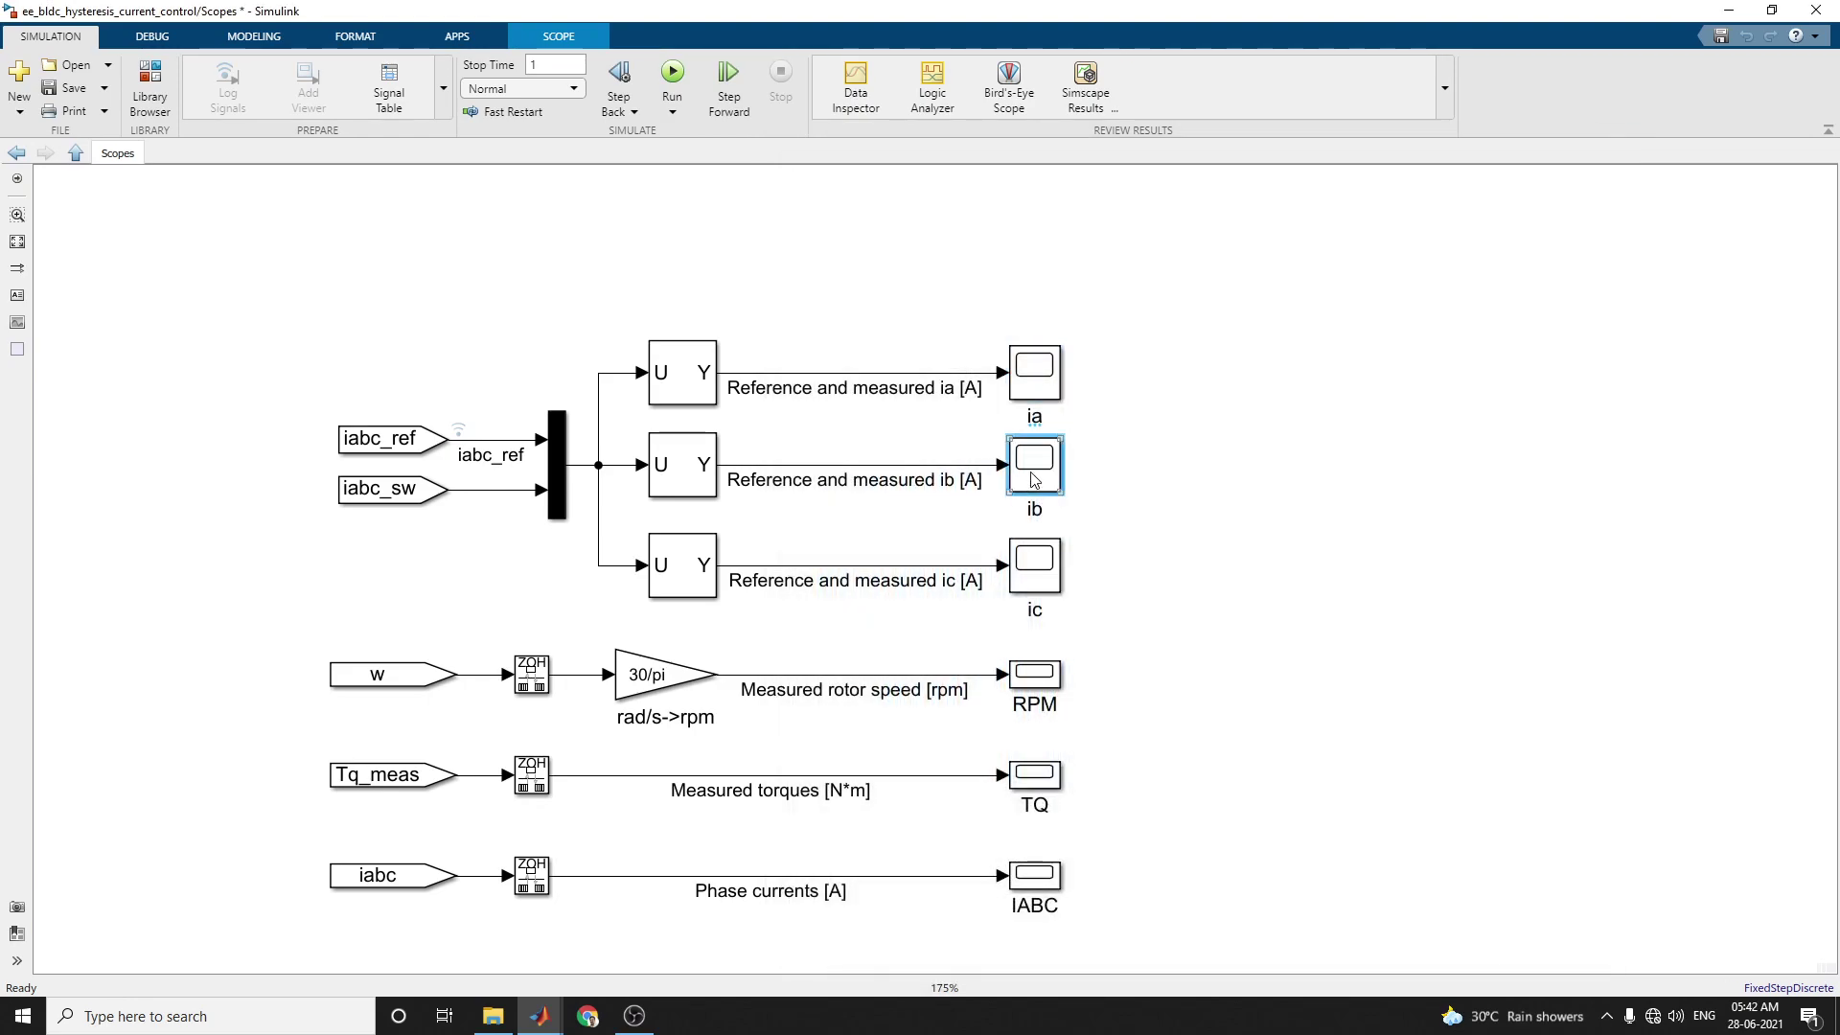
double_click(1035, 480)
click(1035, 565)
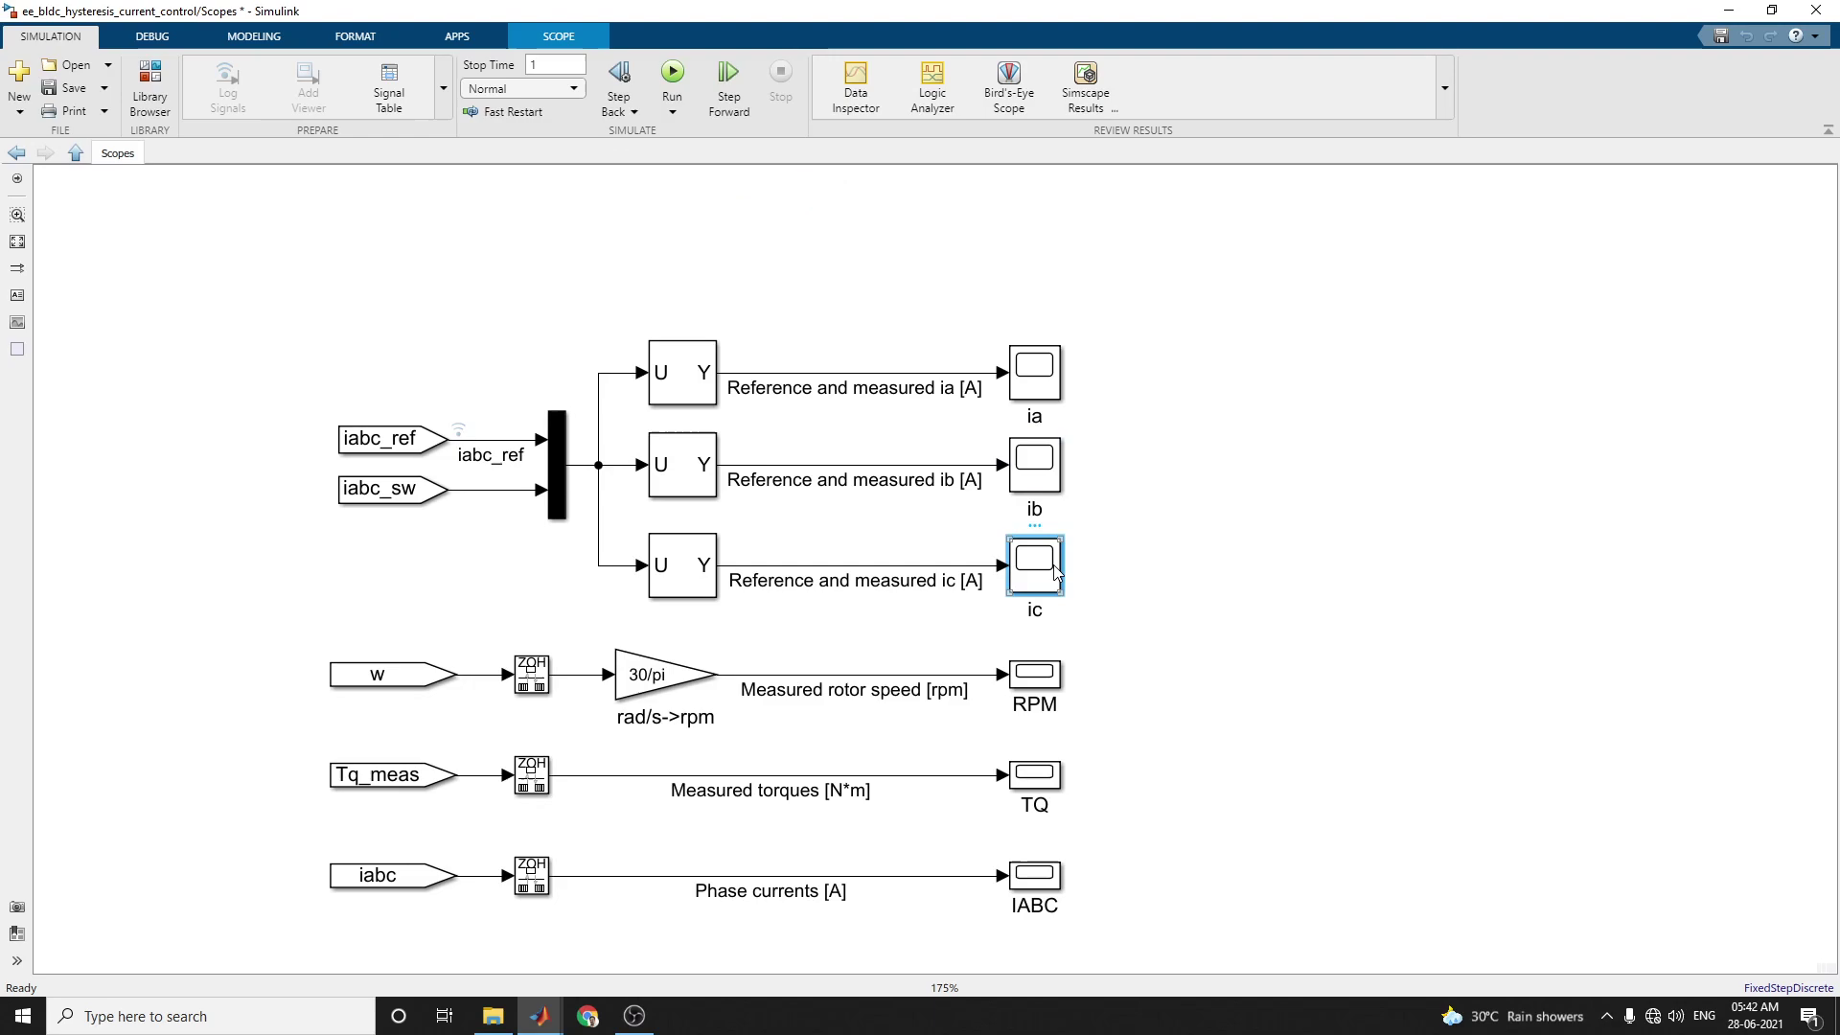
double_click(1035, 565)
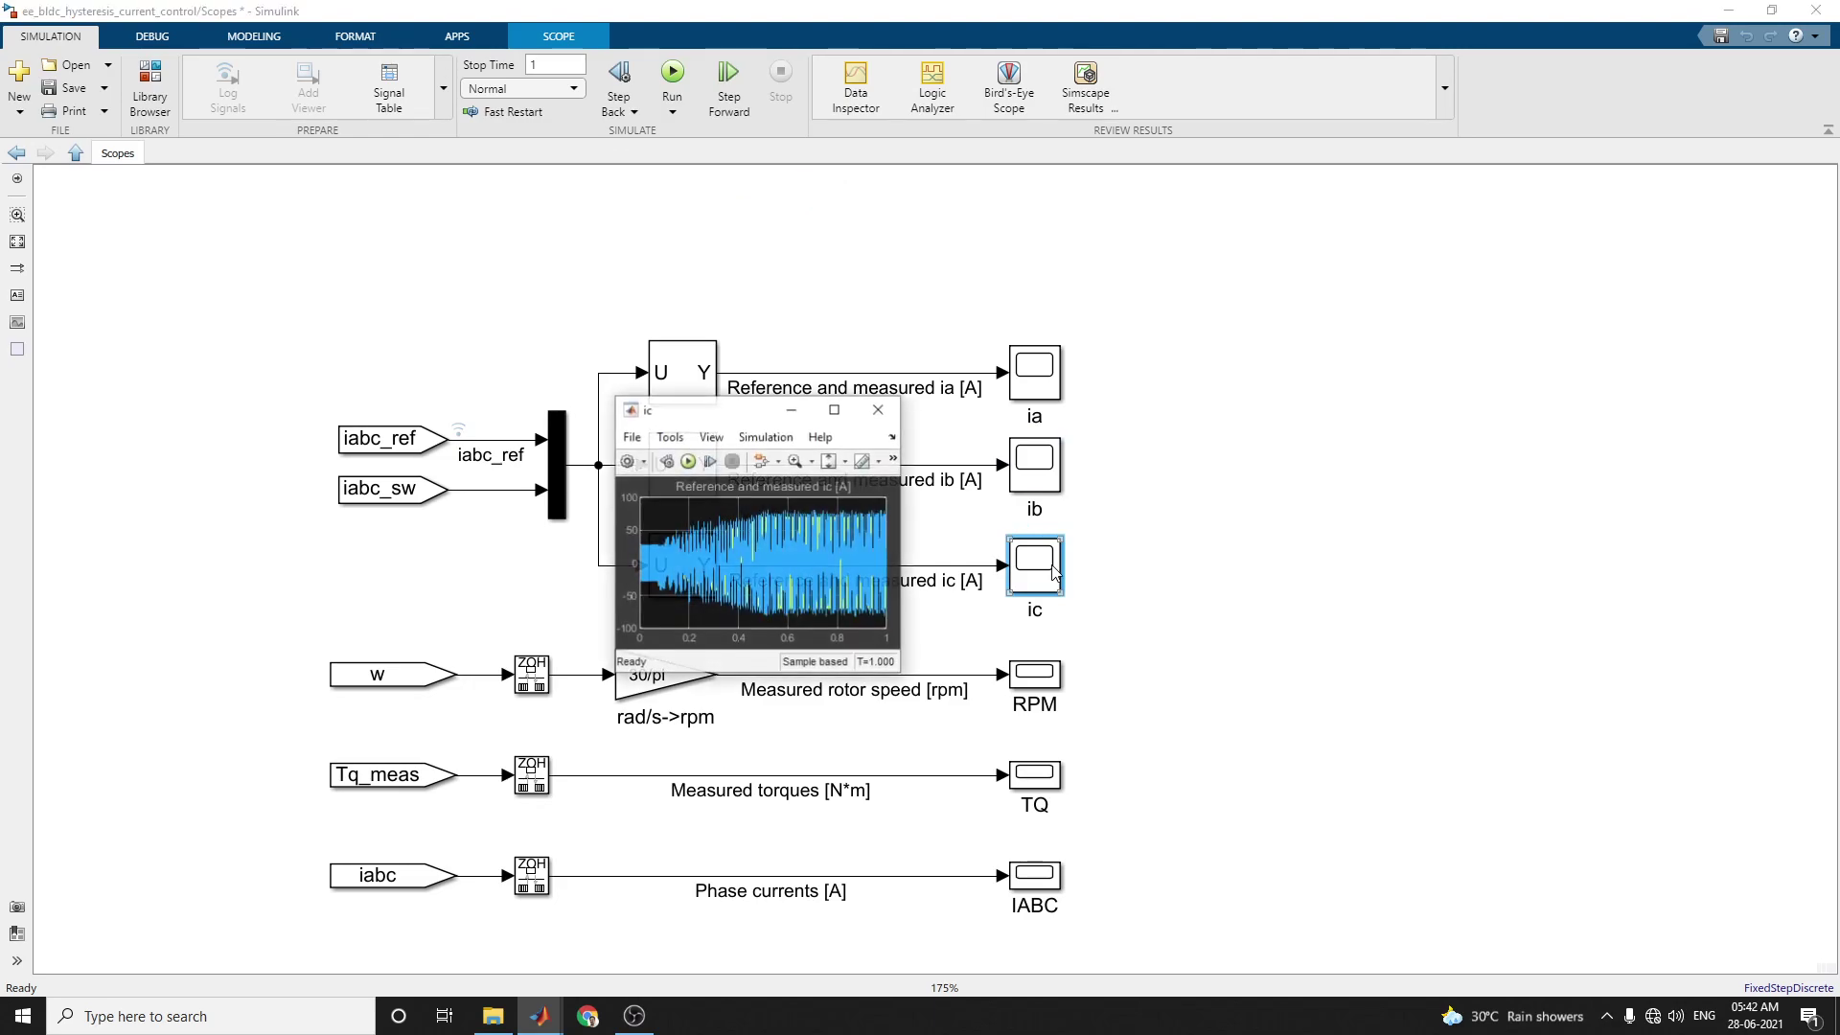
Inspect the RPM measured rotor speed scope in an enlarged window.
click(1041, 683)
double_click(1041, 682)
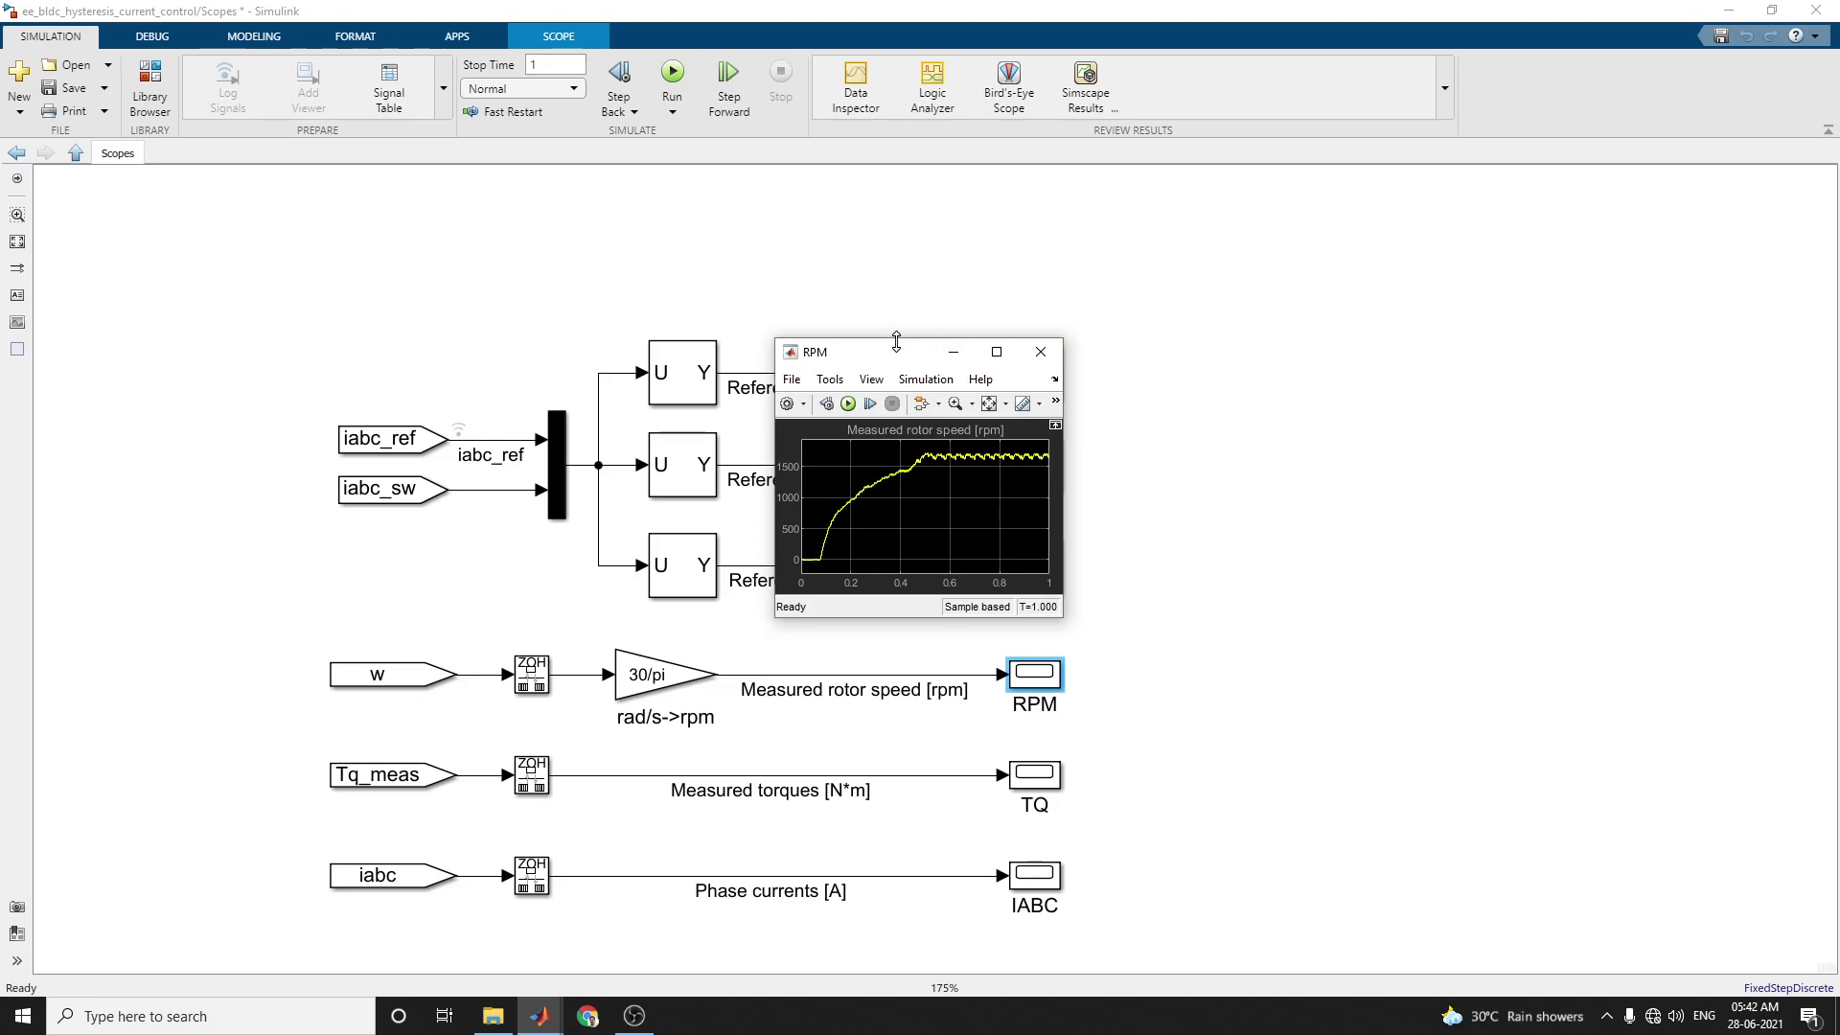
drag(896, 342, 896, 65)
drag(1063, 293, 1768, 381)
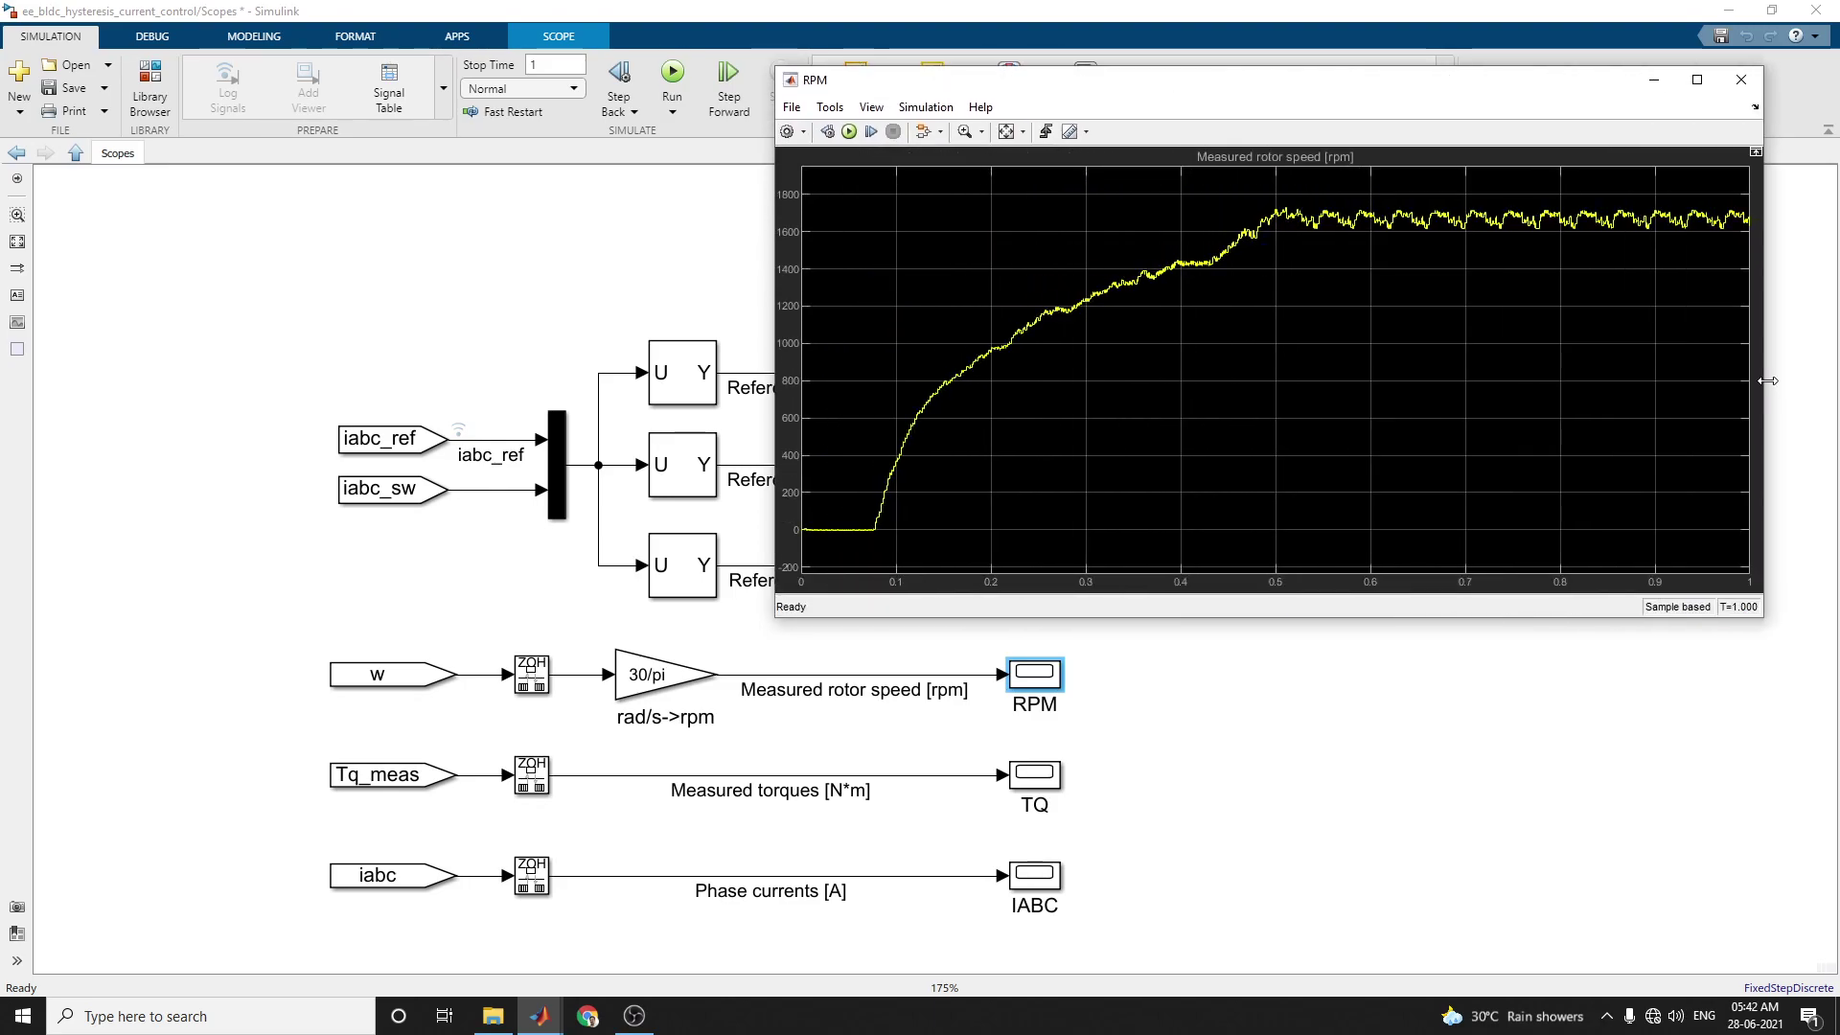
Review the enlarged TQ torque plot and the IABC phase currents reaching about ±80 A.
double_click(1049, 778)
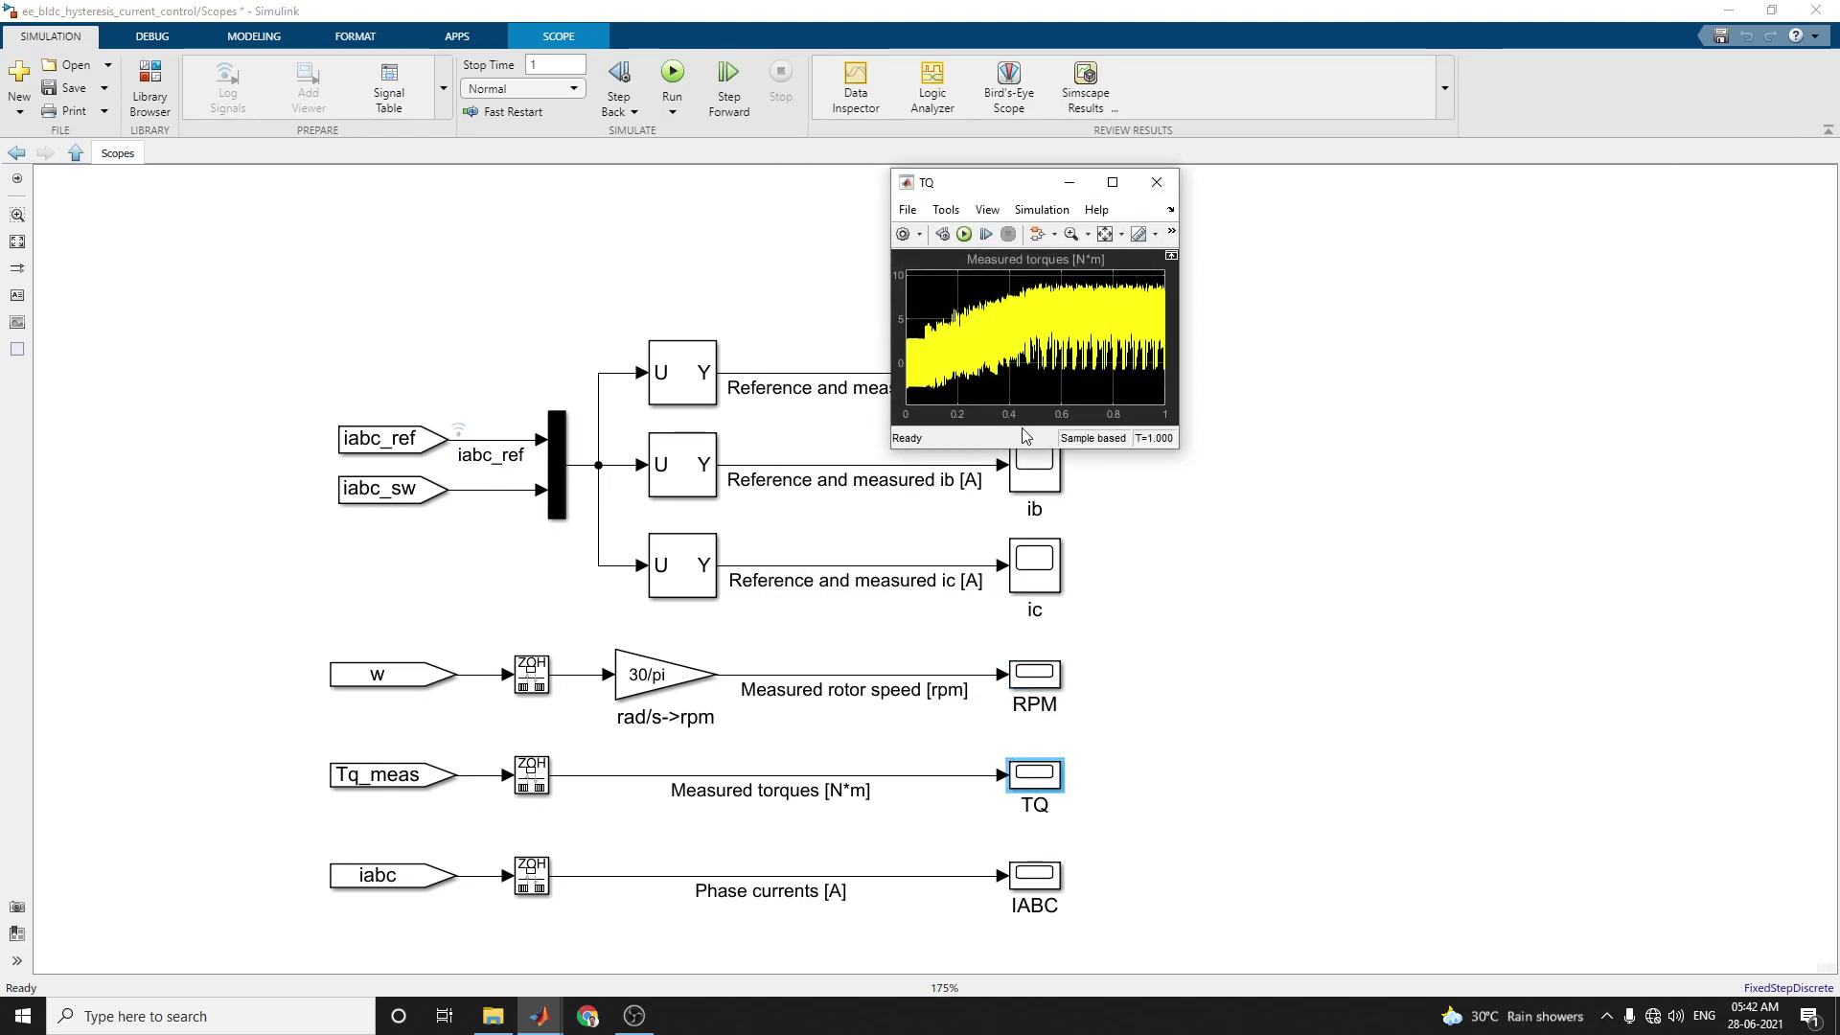
drag(1027, 446, 1030, 1030)
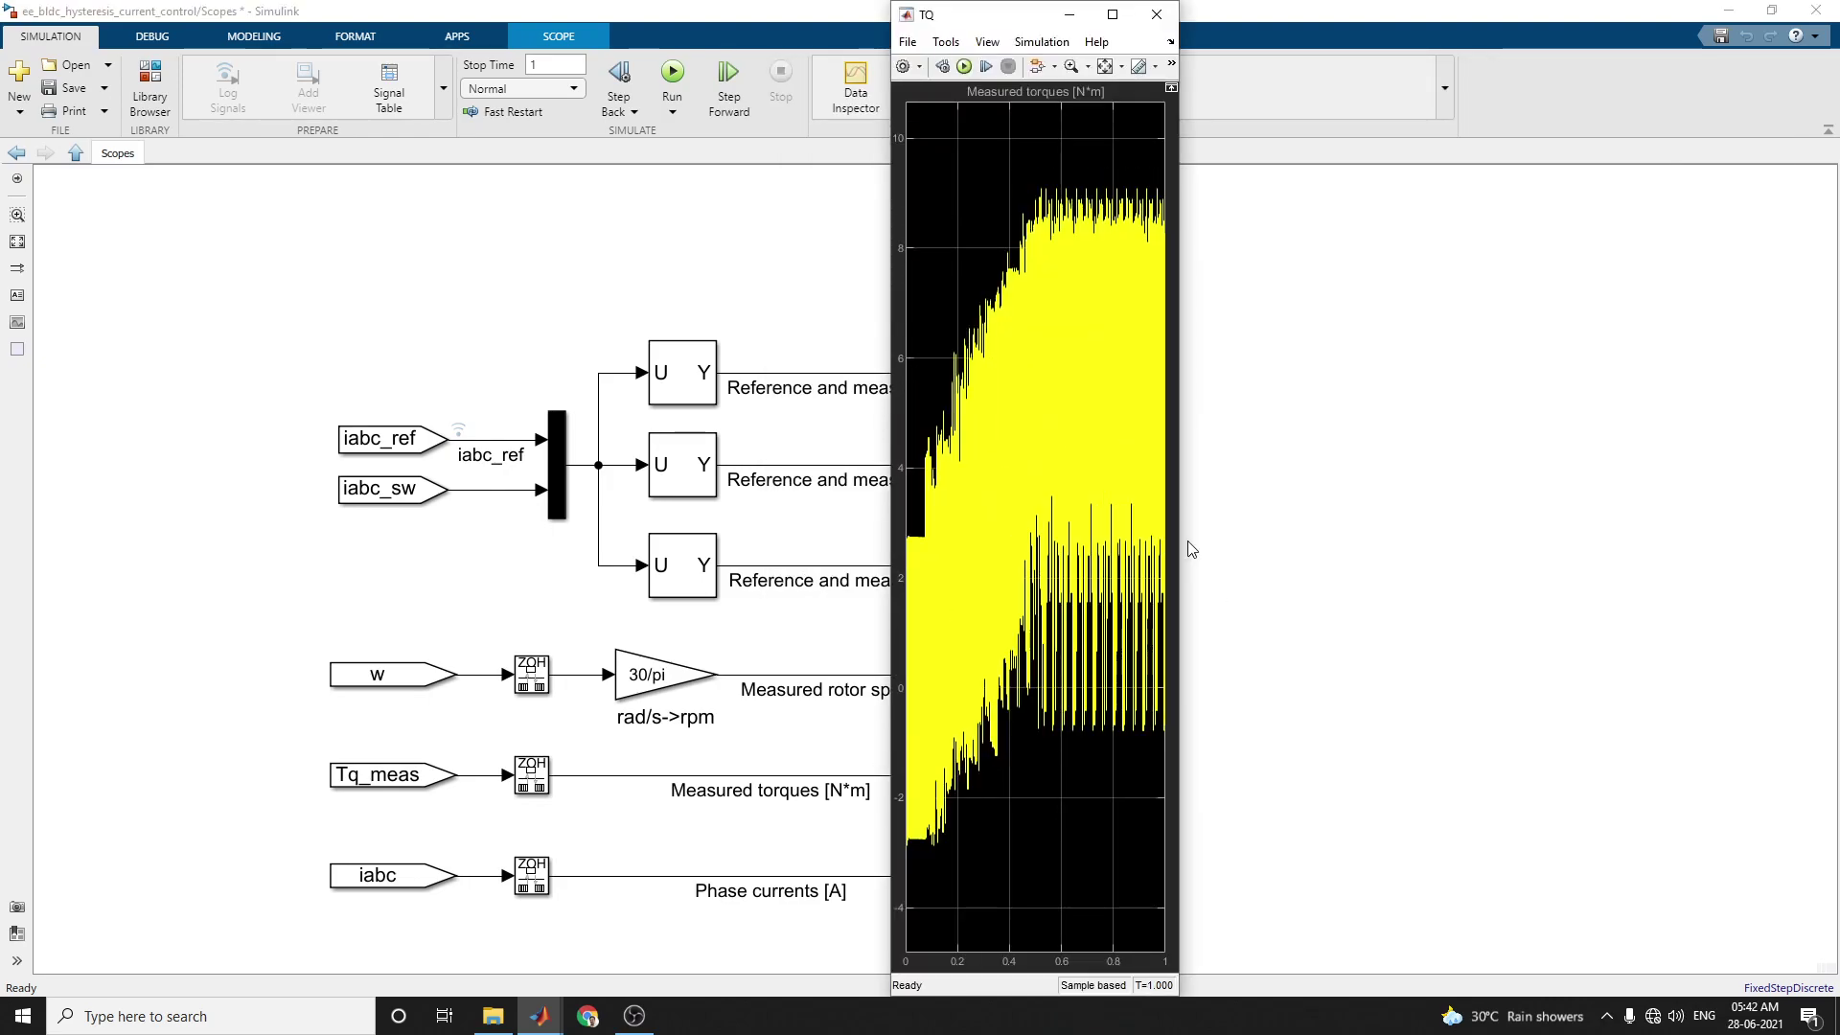
drag(1181, 548, 1832, 347)
click(1812, 14)
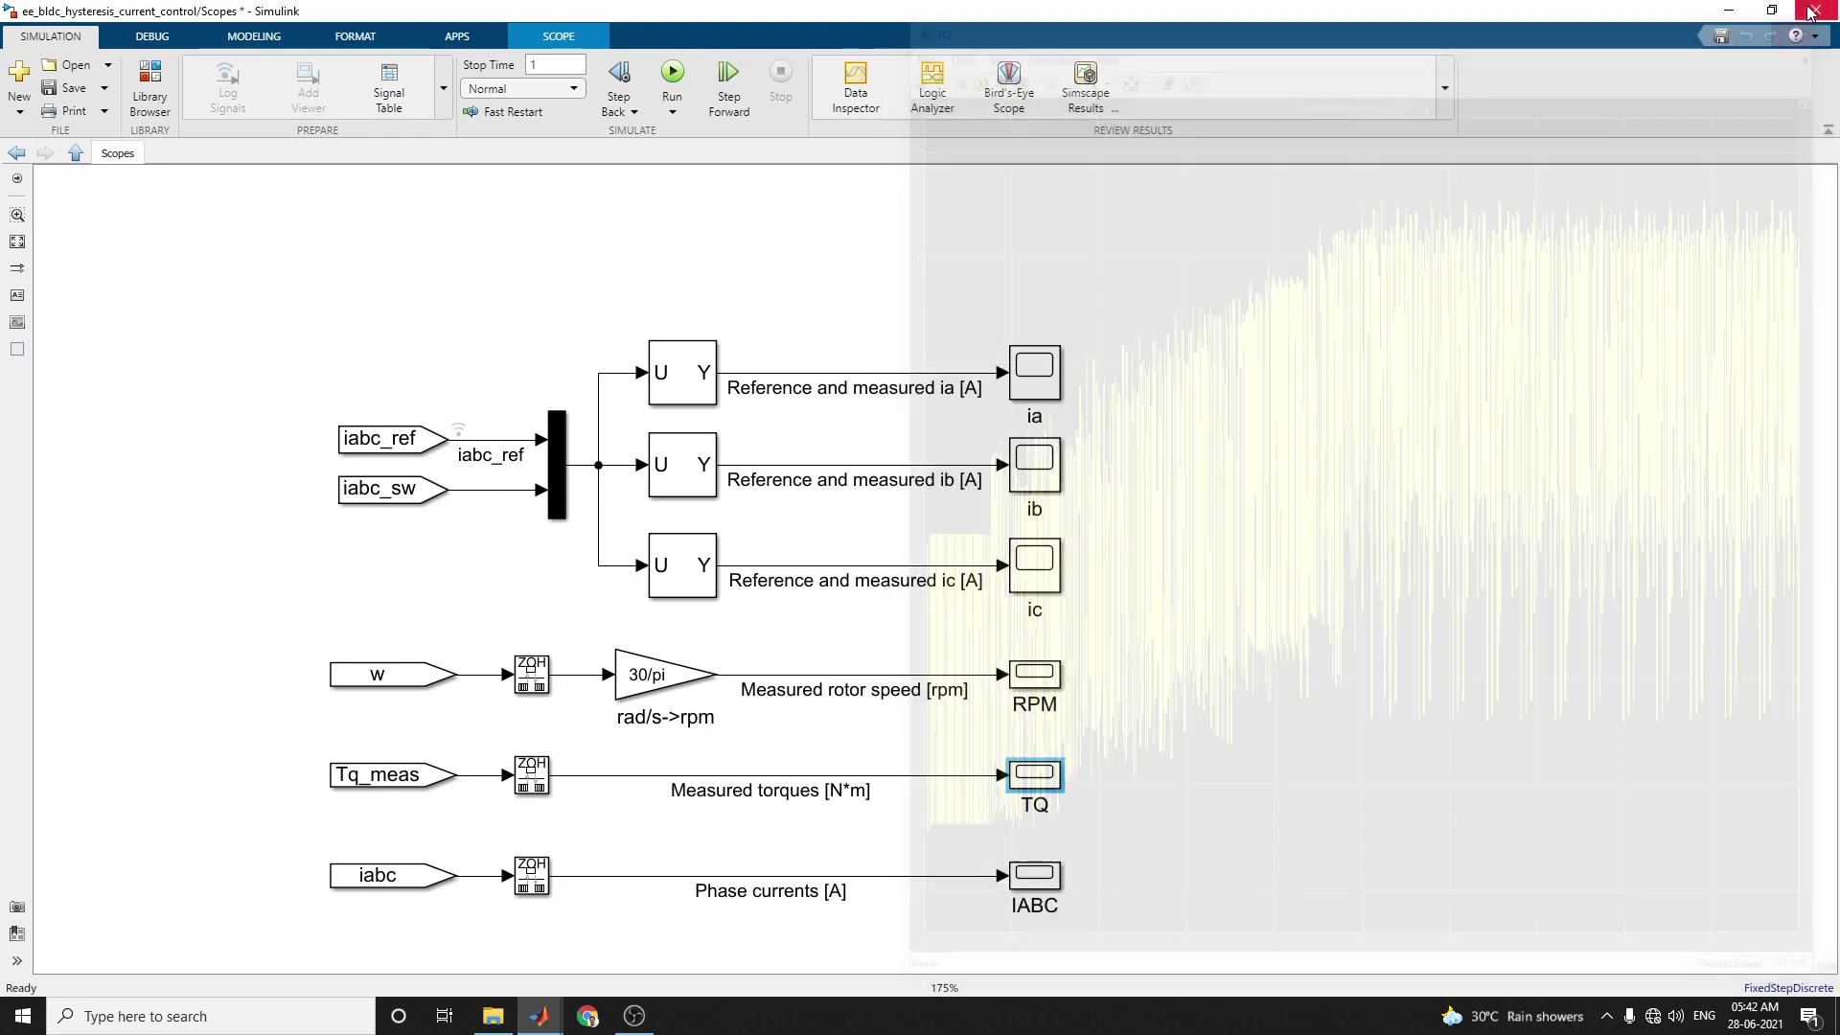
double_click(1034, 879)
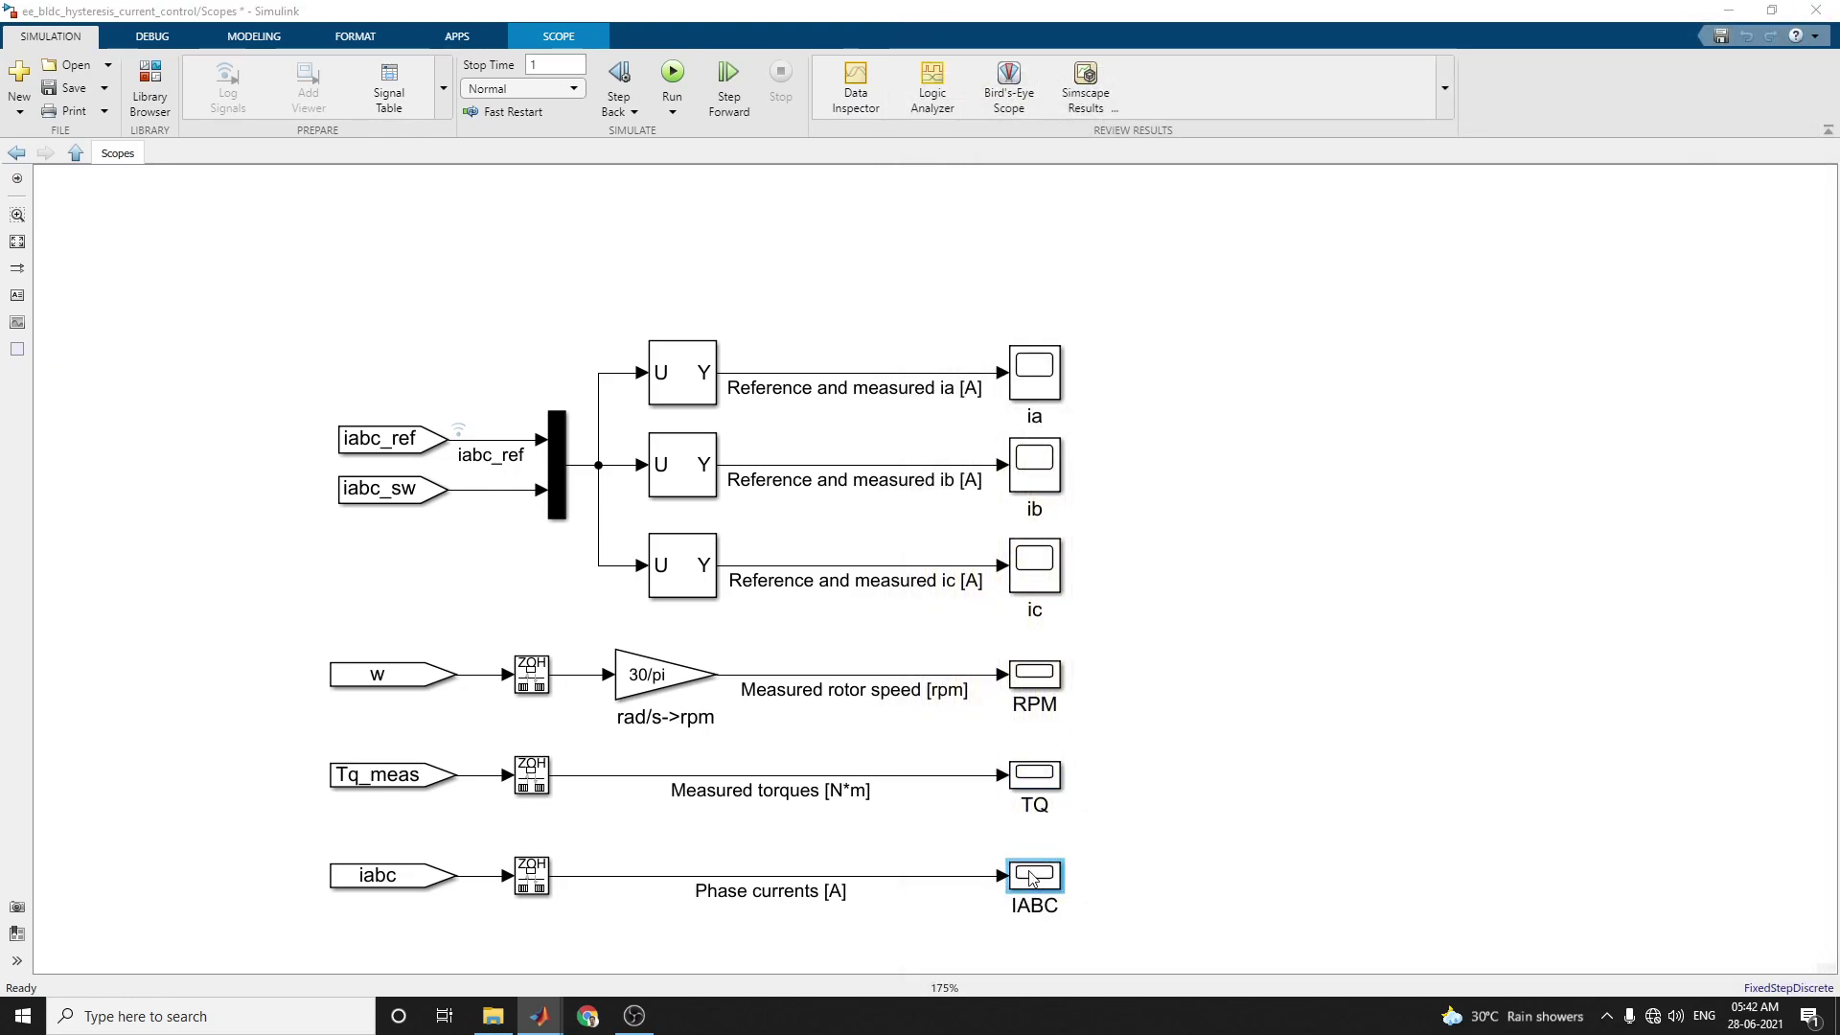
click(1114, 408)
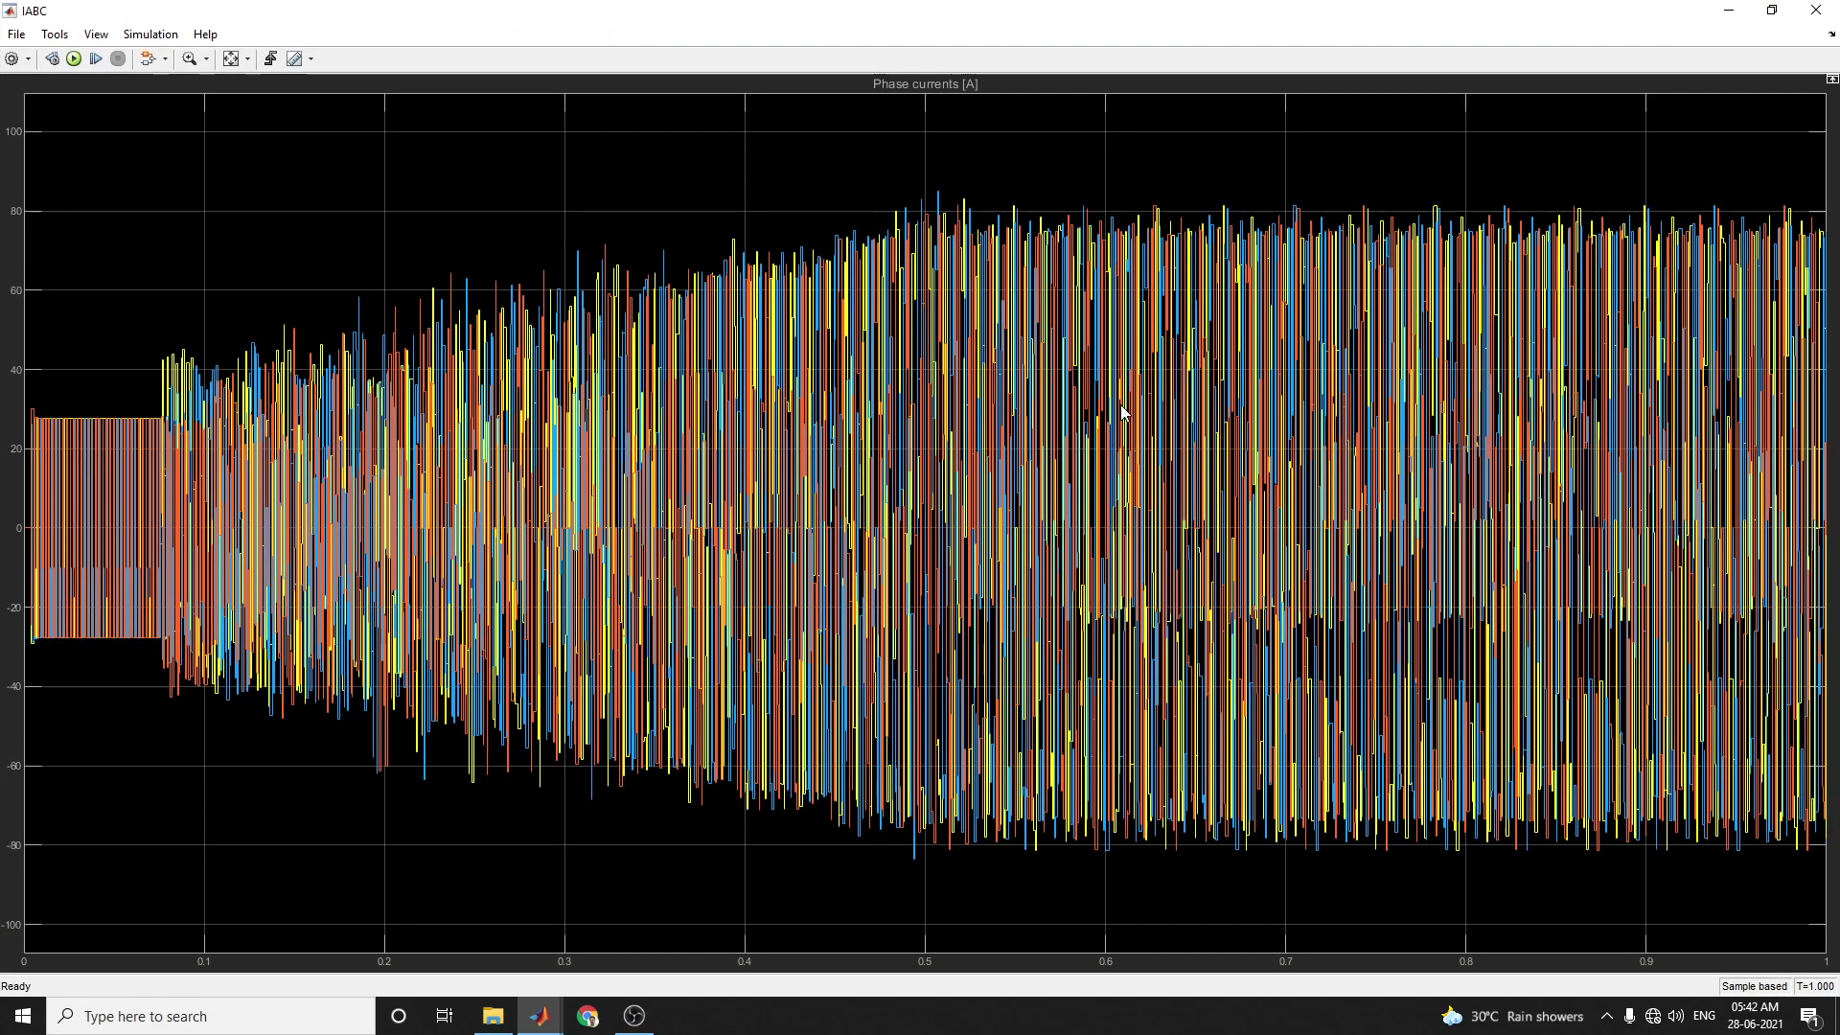
click(1816, 12)
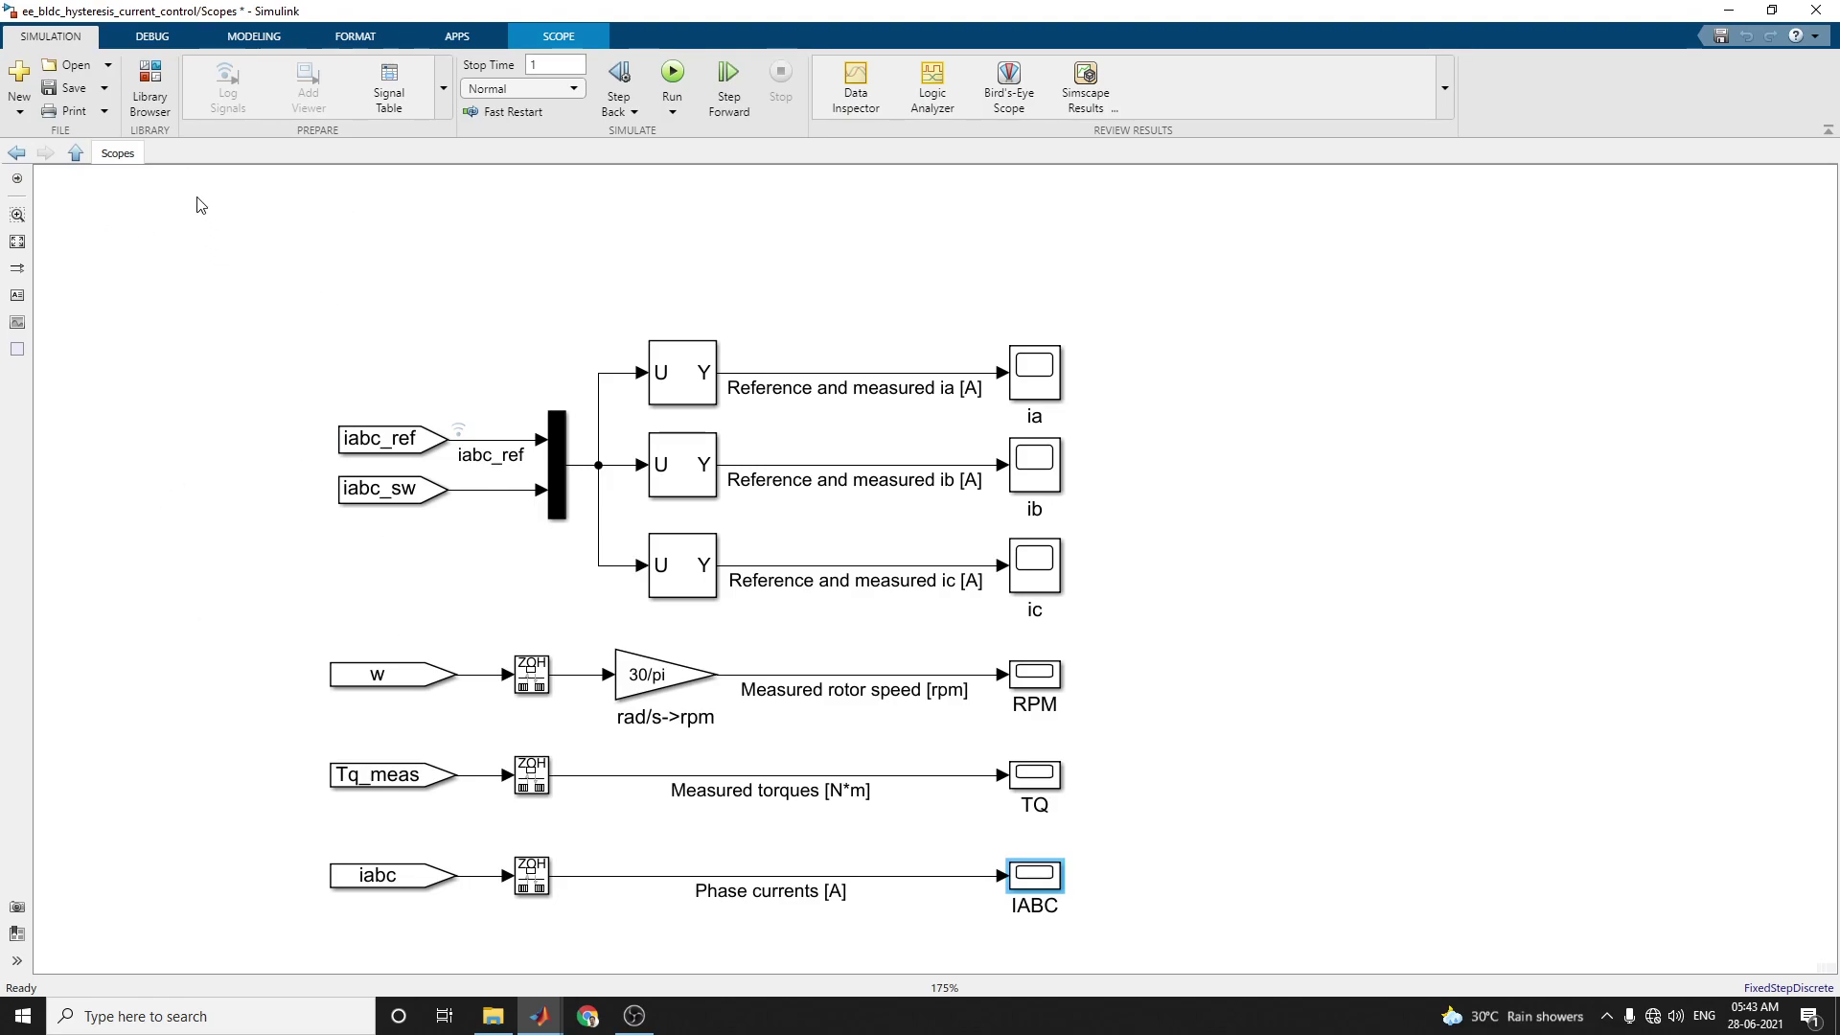
Peek inside the Control subsystem, then return to the top-level BLDC model.
click(17, 153)
double_click(470, 278)
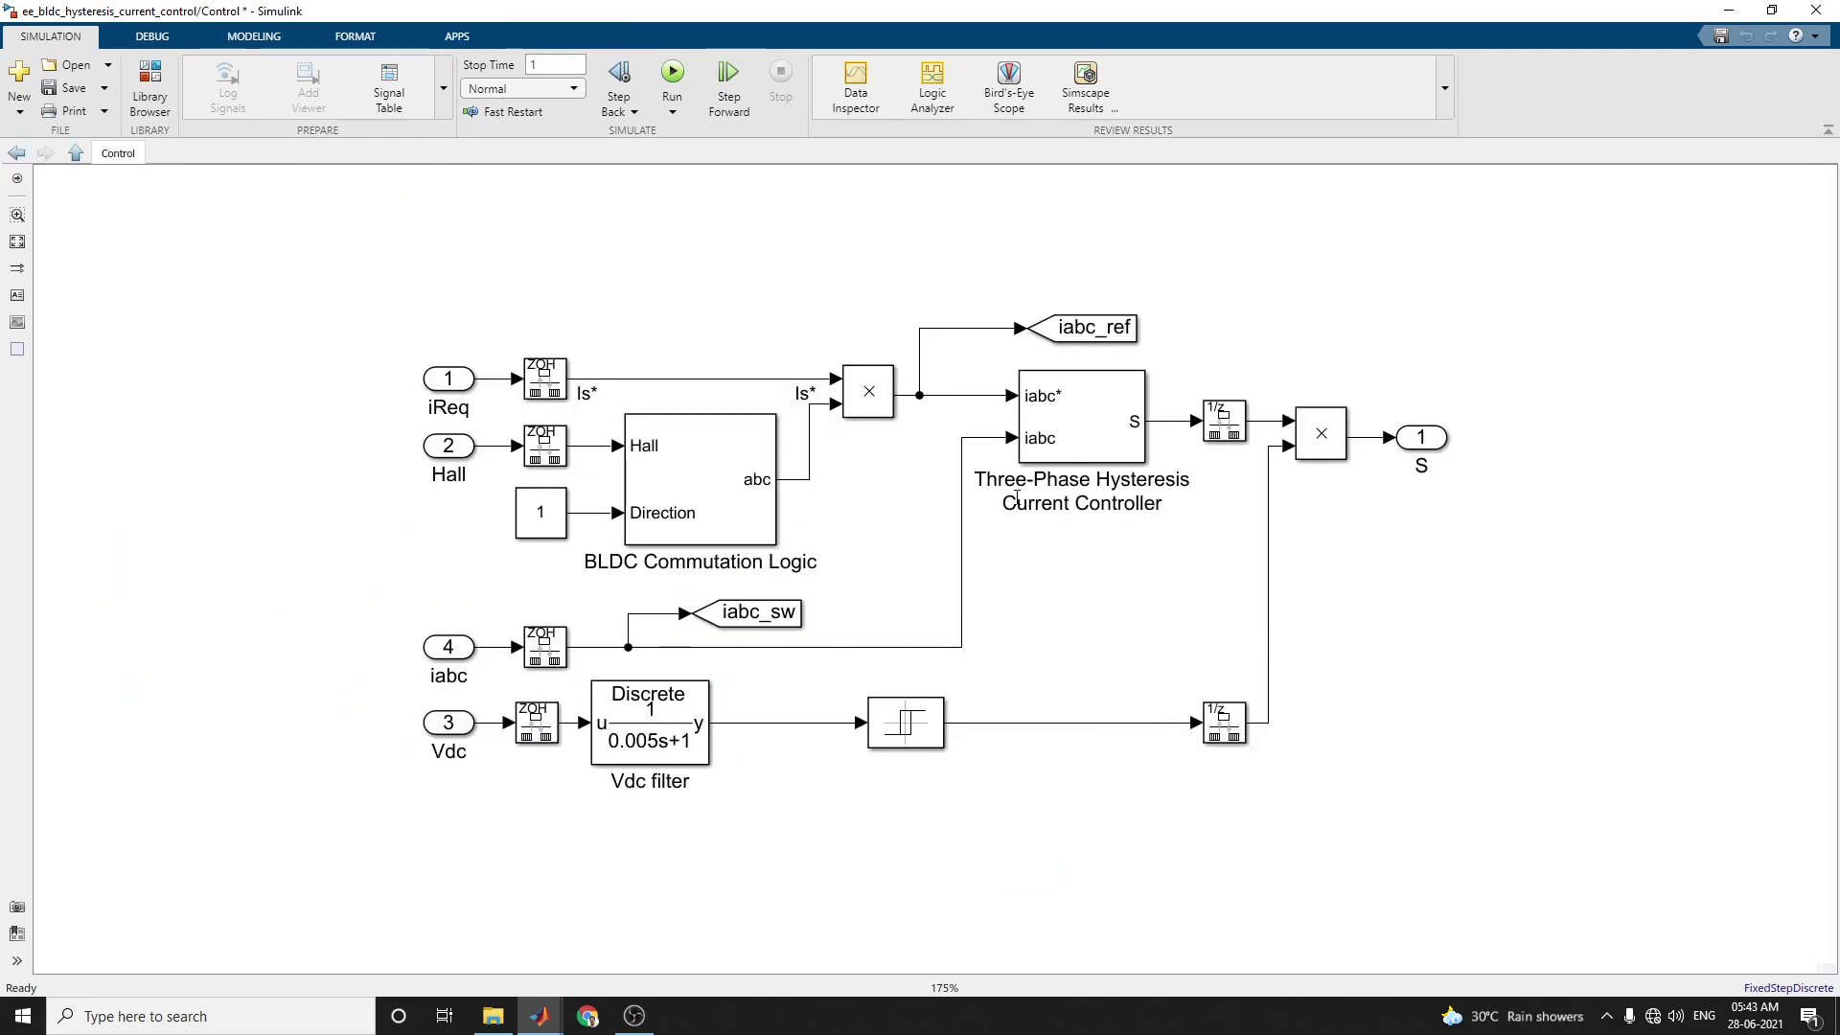
click(16, 153)
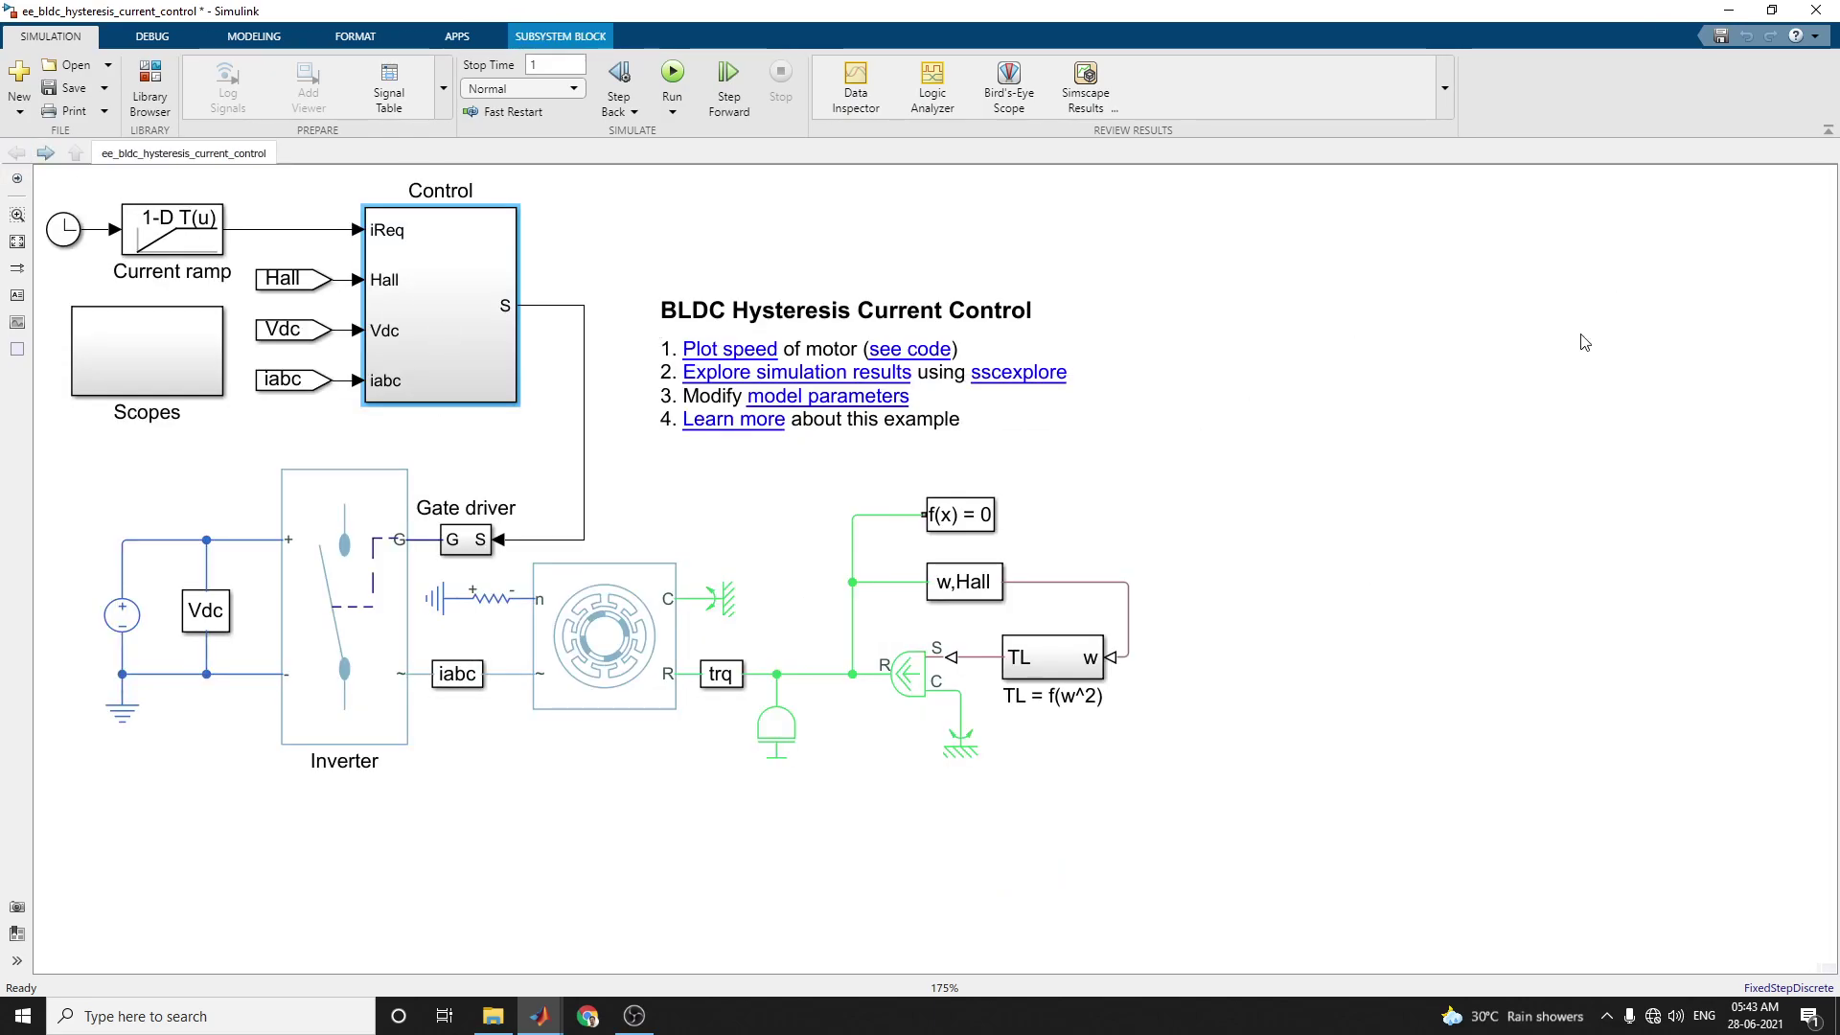